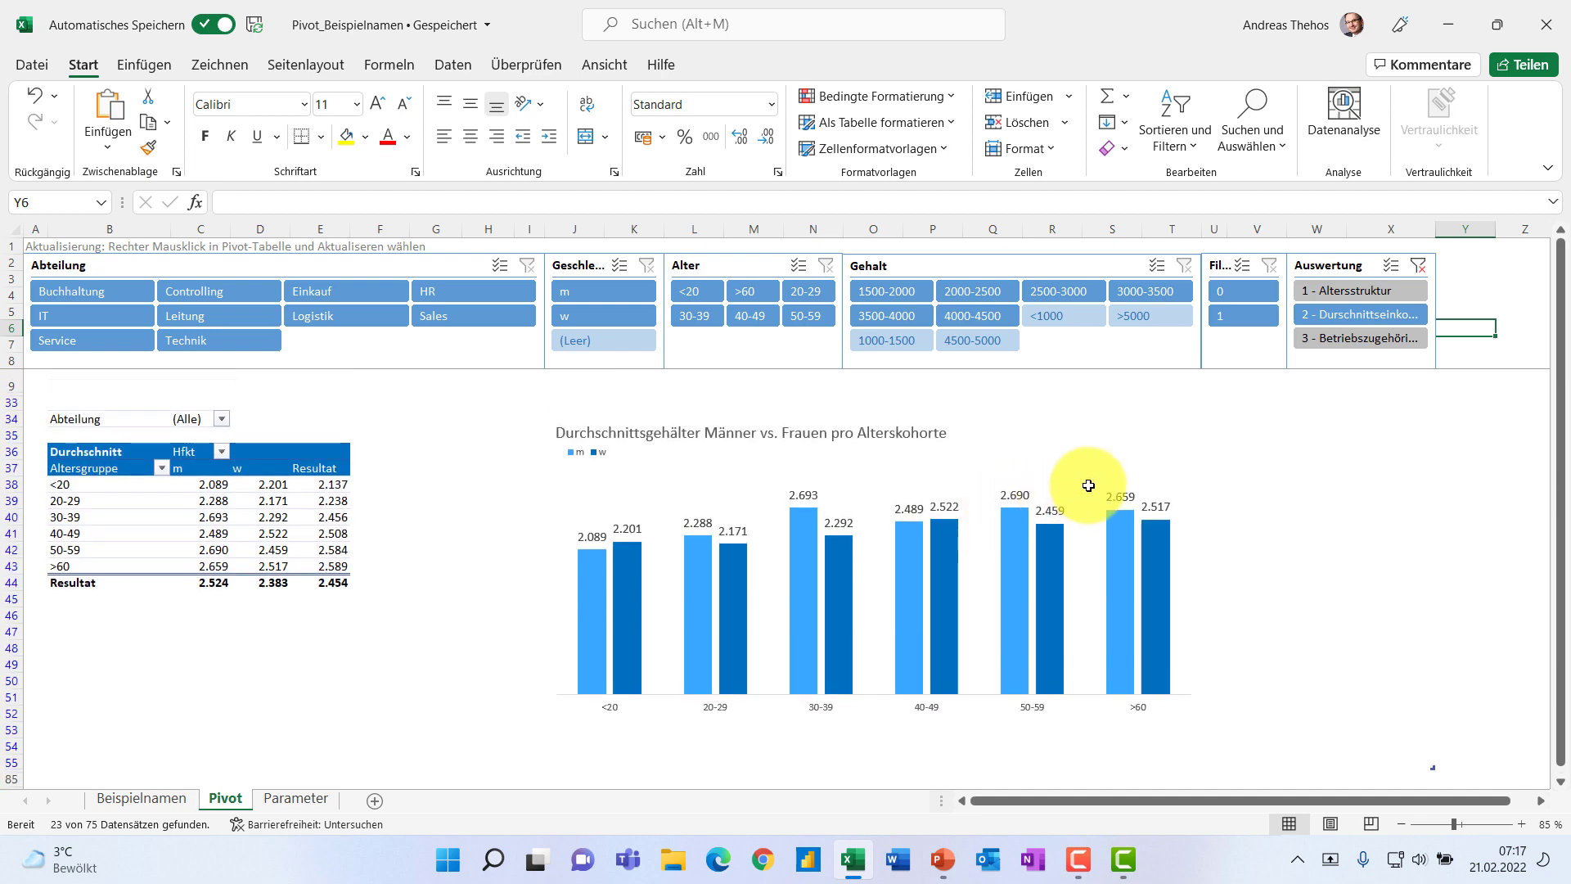
# - Show the three analyses in turn with the Auswertung slicer, finish on 1 - Altersstruktur, and clear the slicer's filter
pyautogui.click(1330, 336)
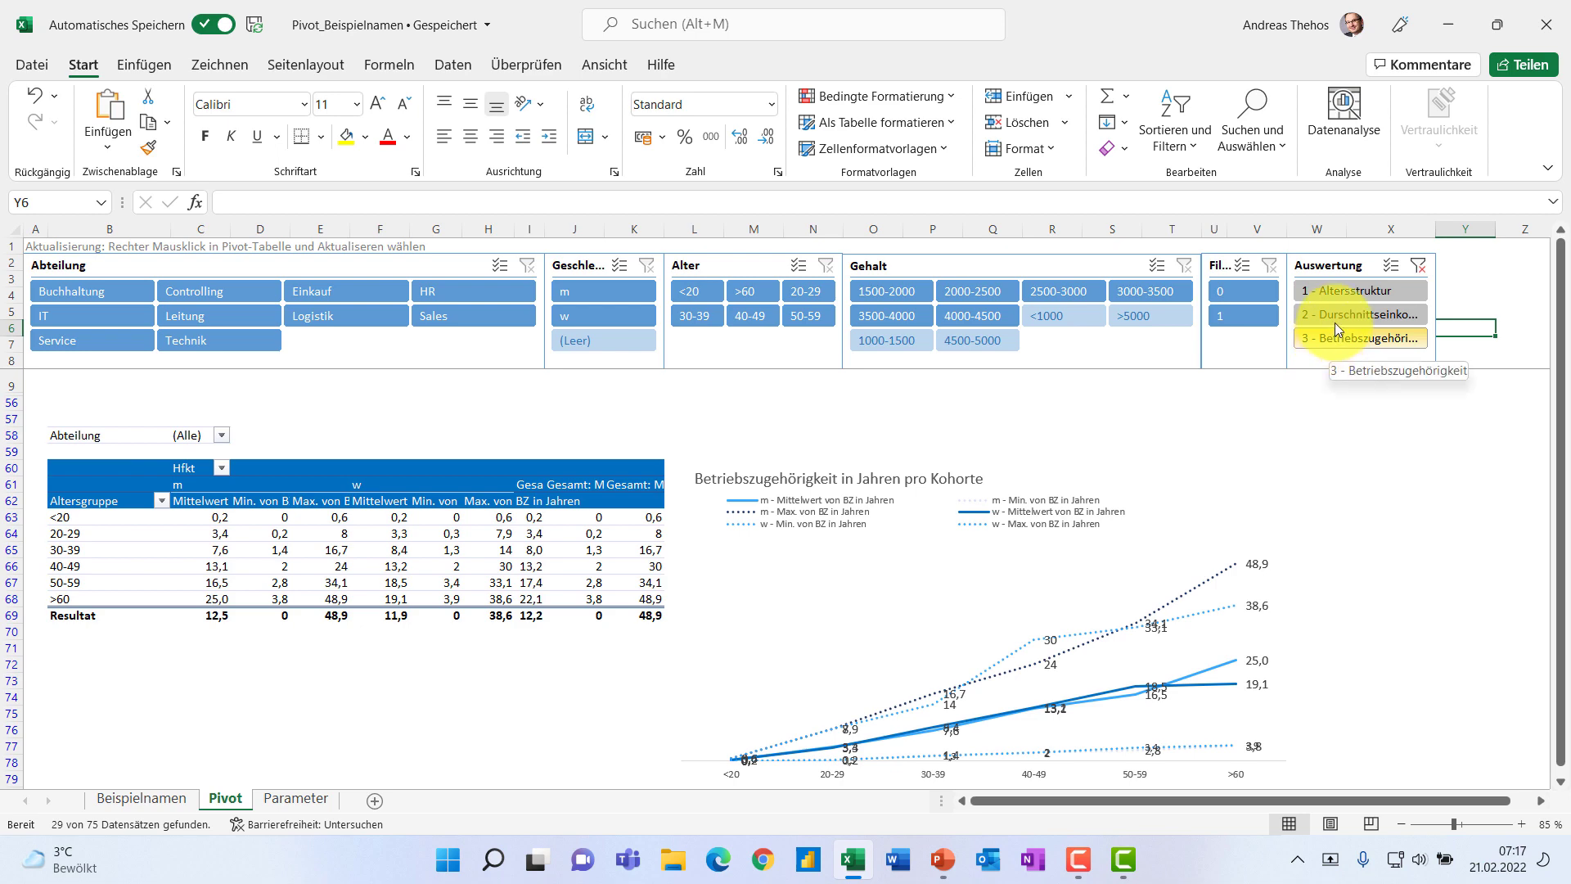
pyautogui.click(1336, 317)
pyautogui.click(1342, 285)
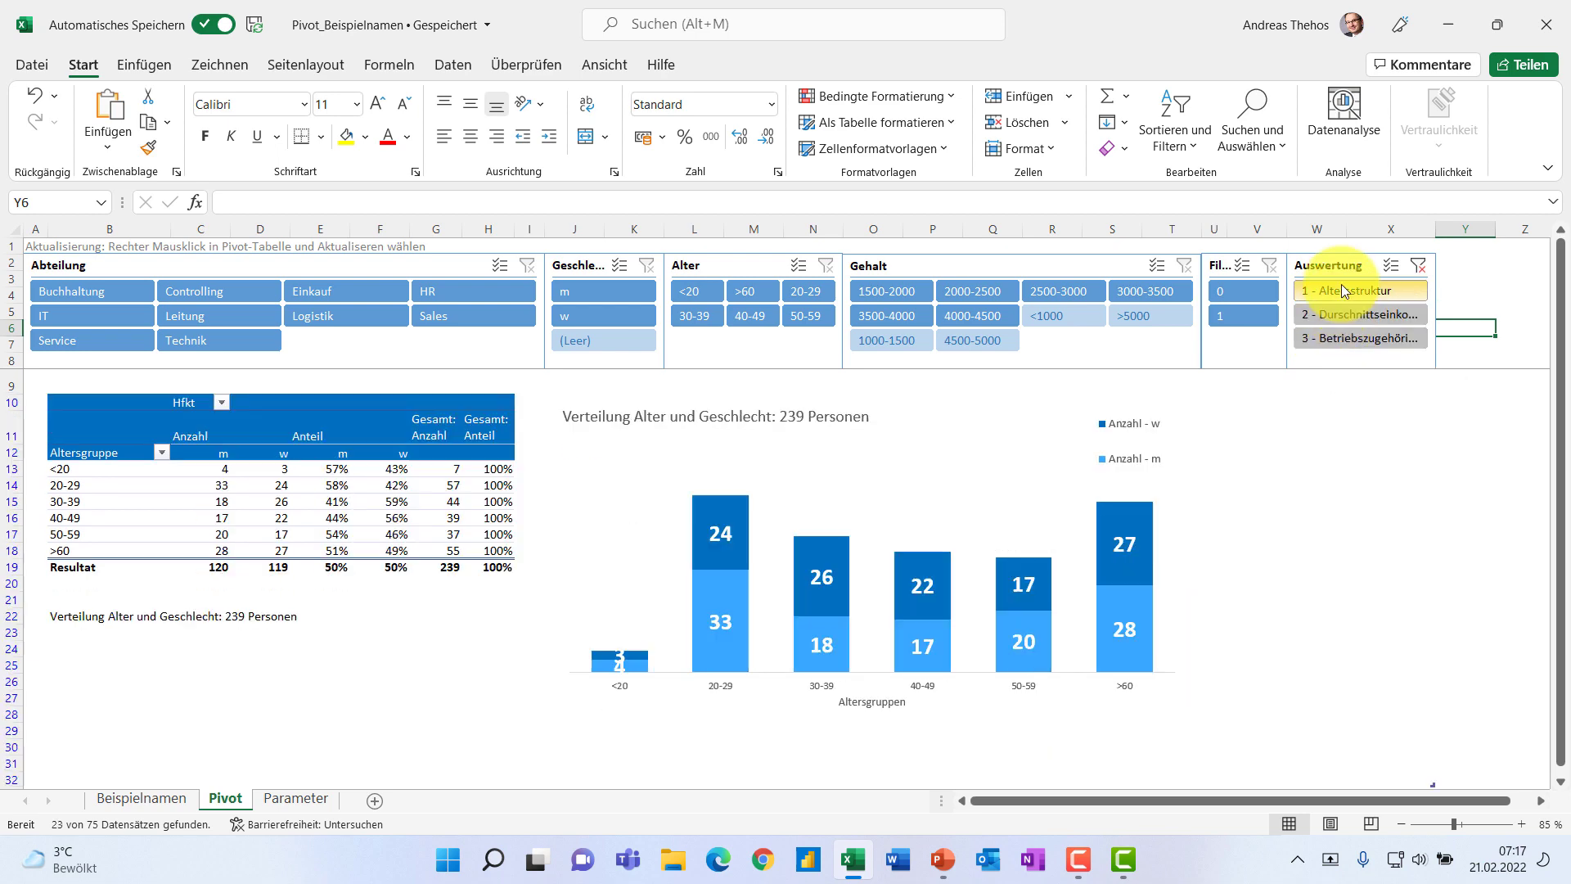
pyautogui.click(1343, 317)
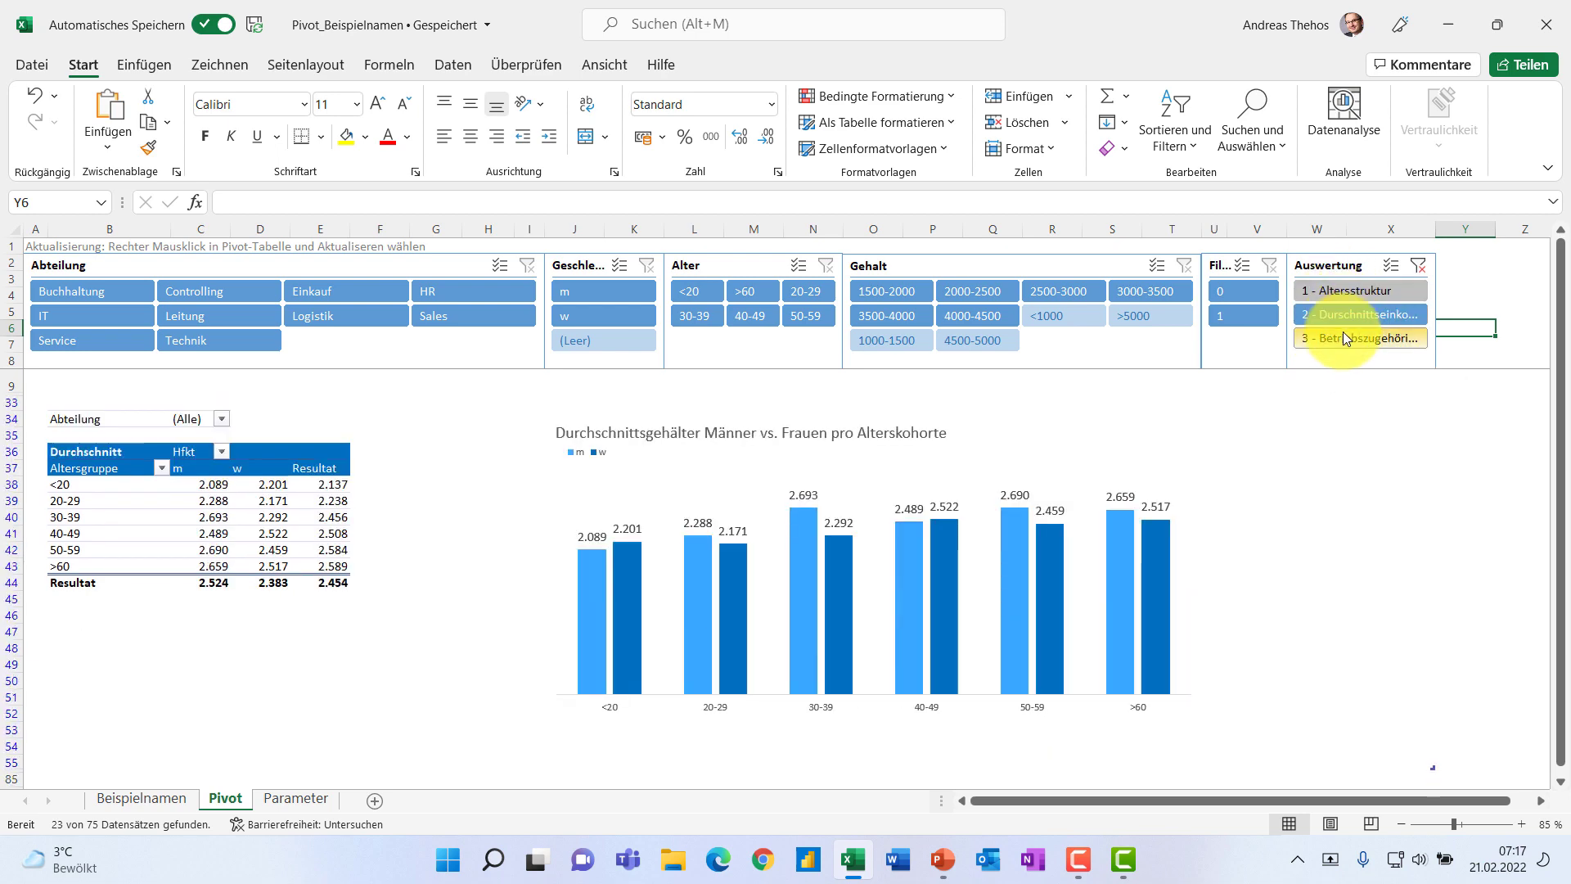
pyautogui.click(1342, 313)
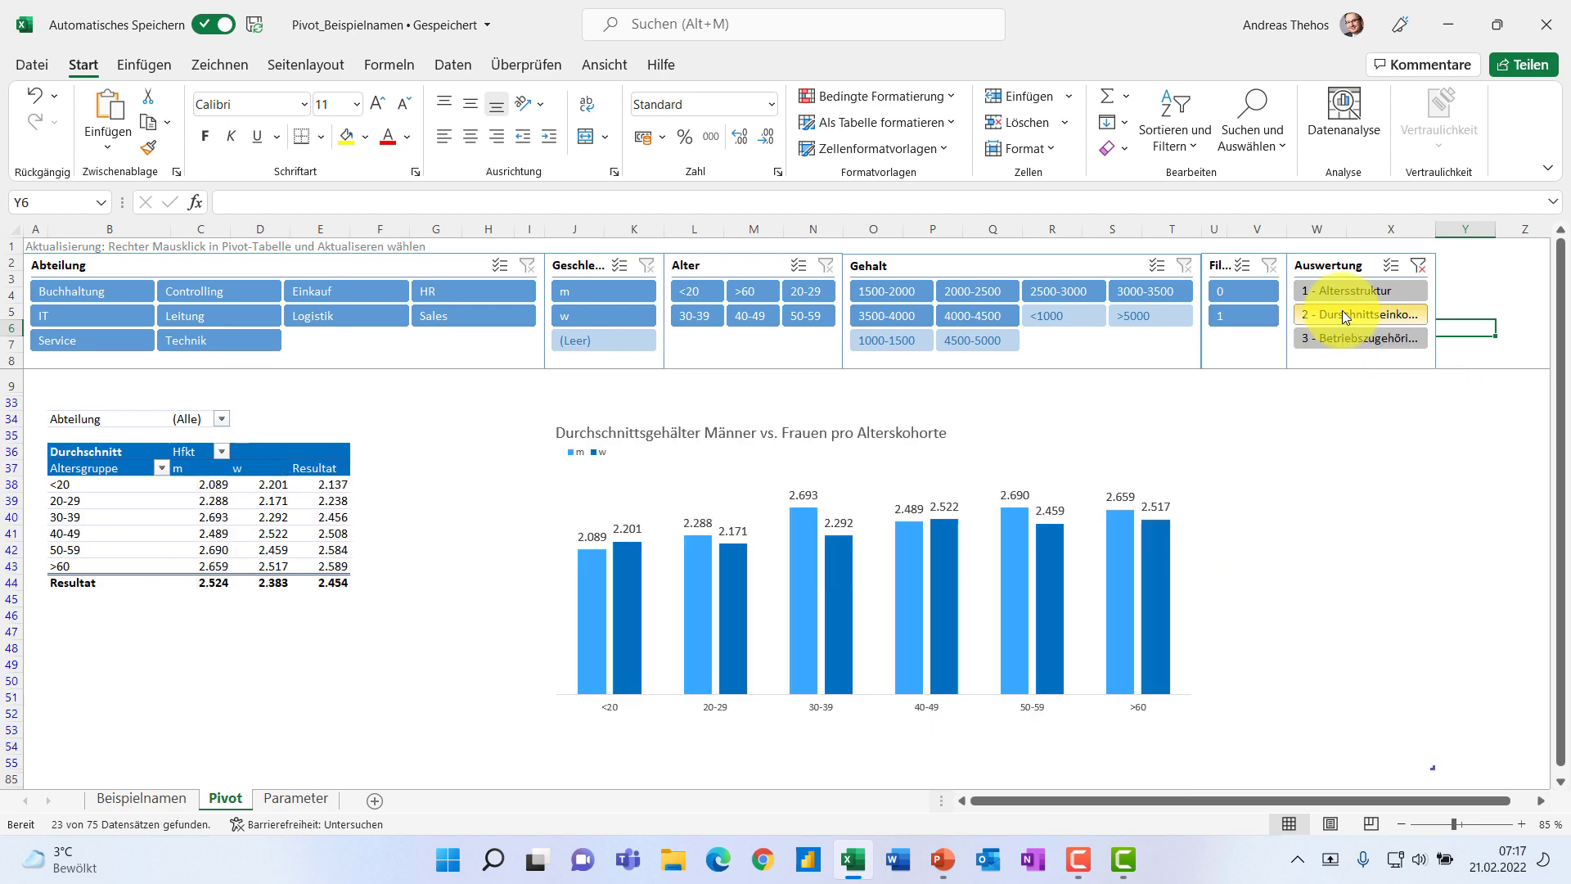
pyautogui.click(1354, 286)
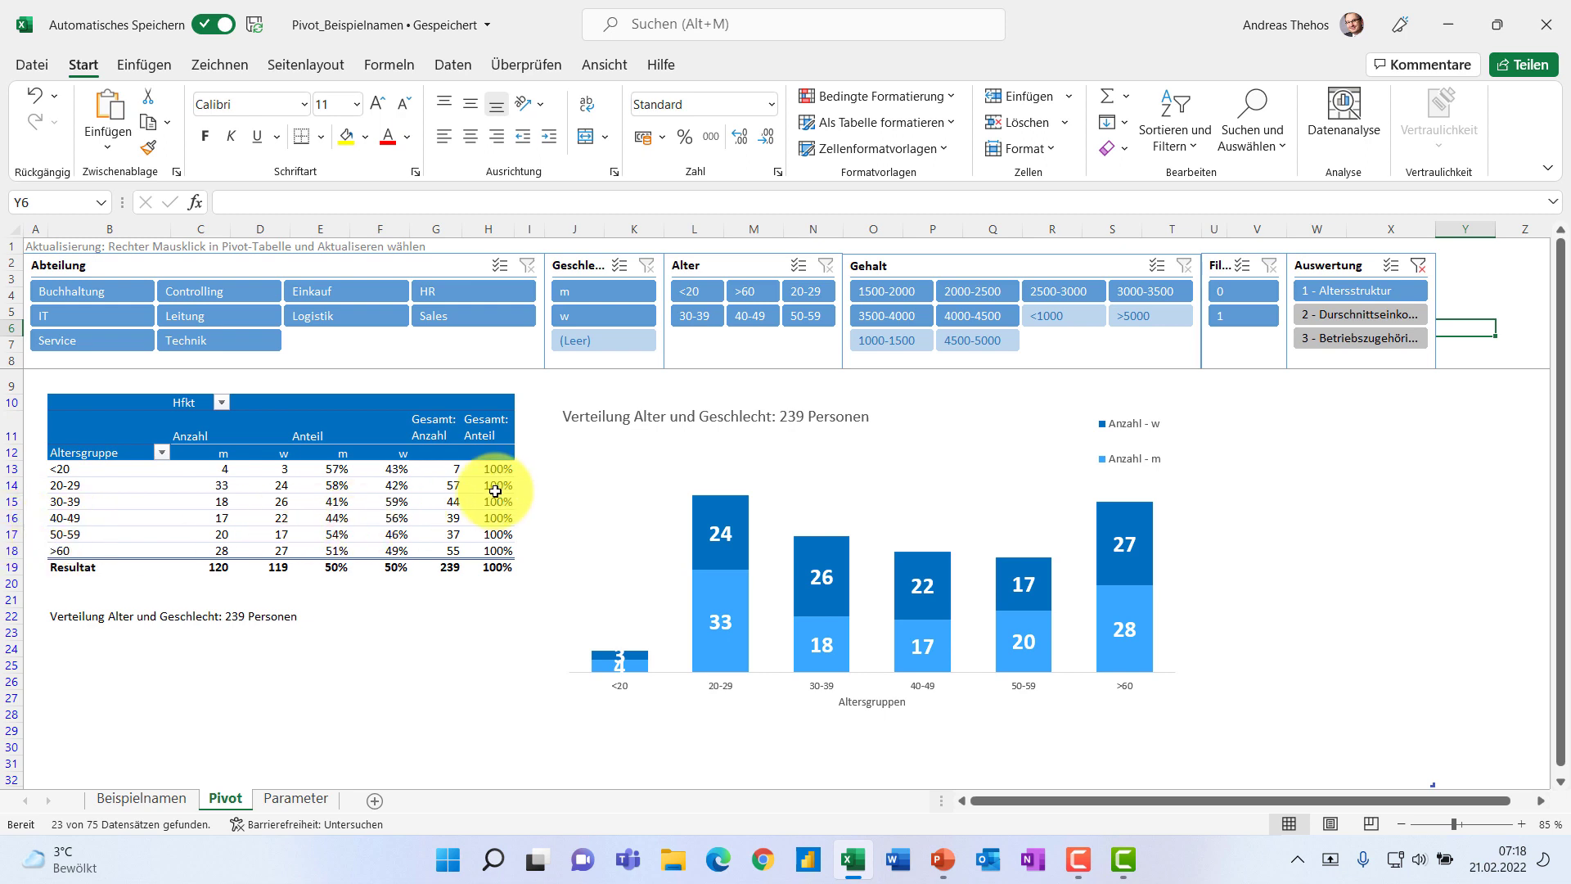
pyautogui.moveTo(497, 489)
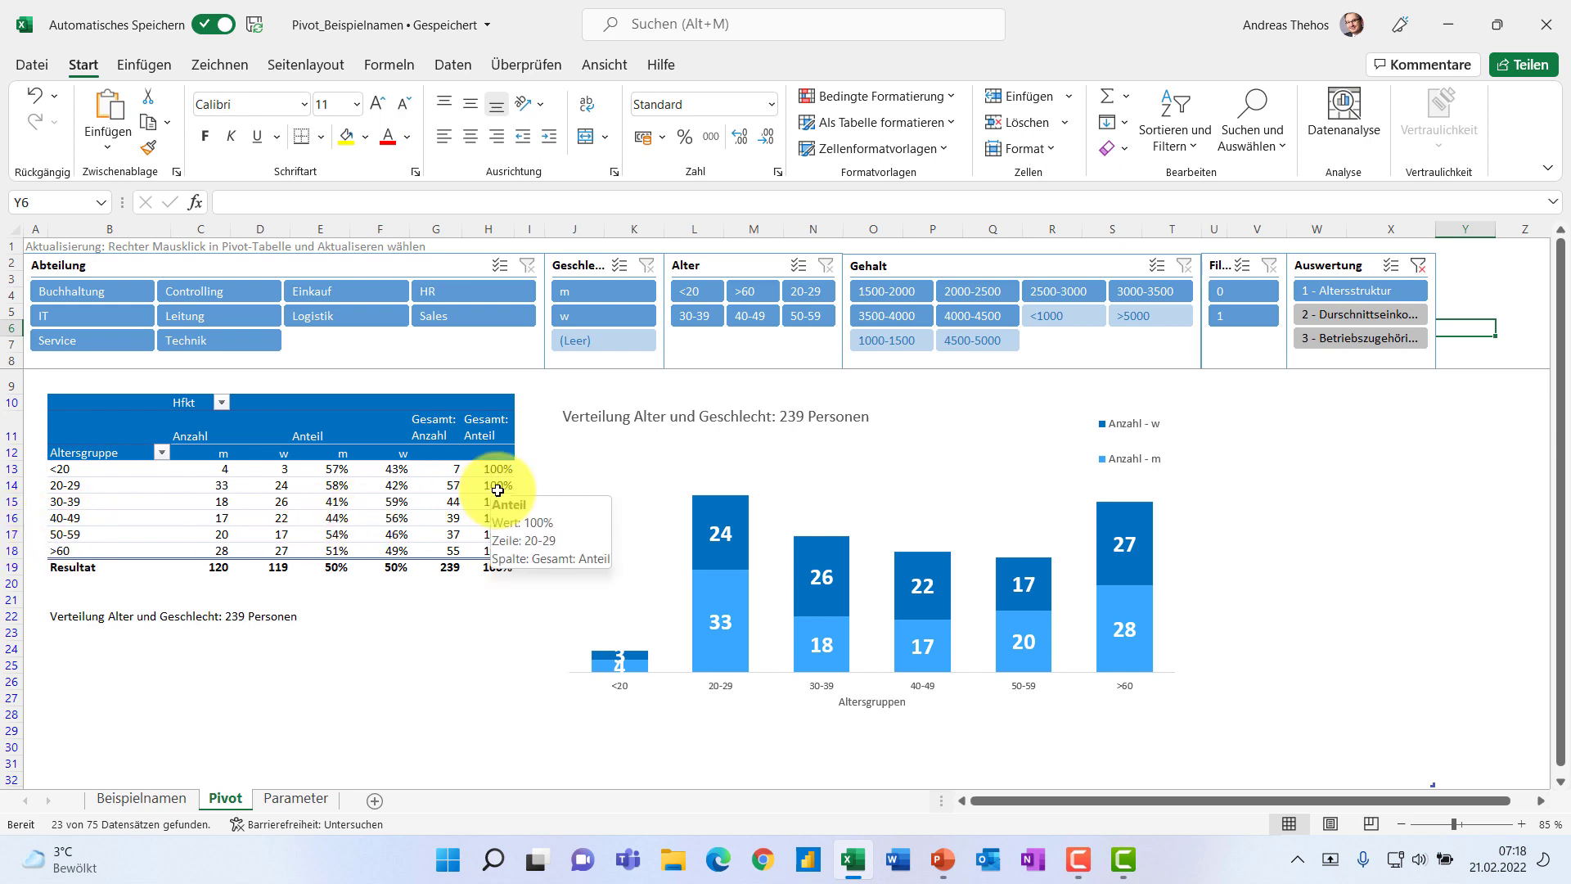
pyautogui.click(1422, 268)
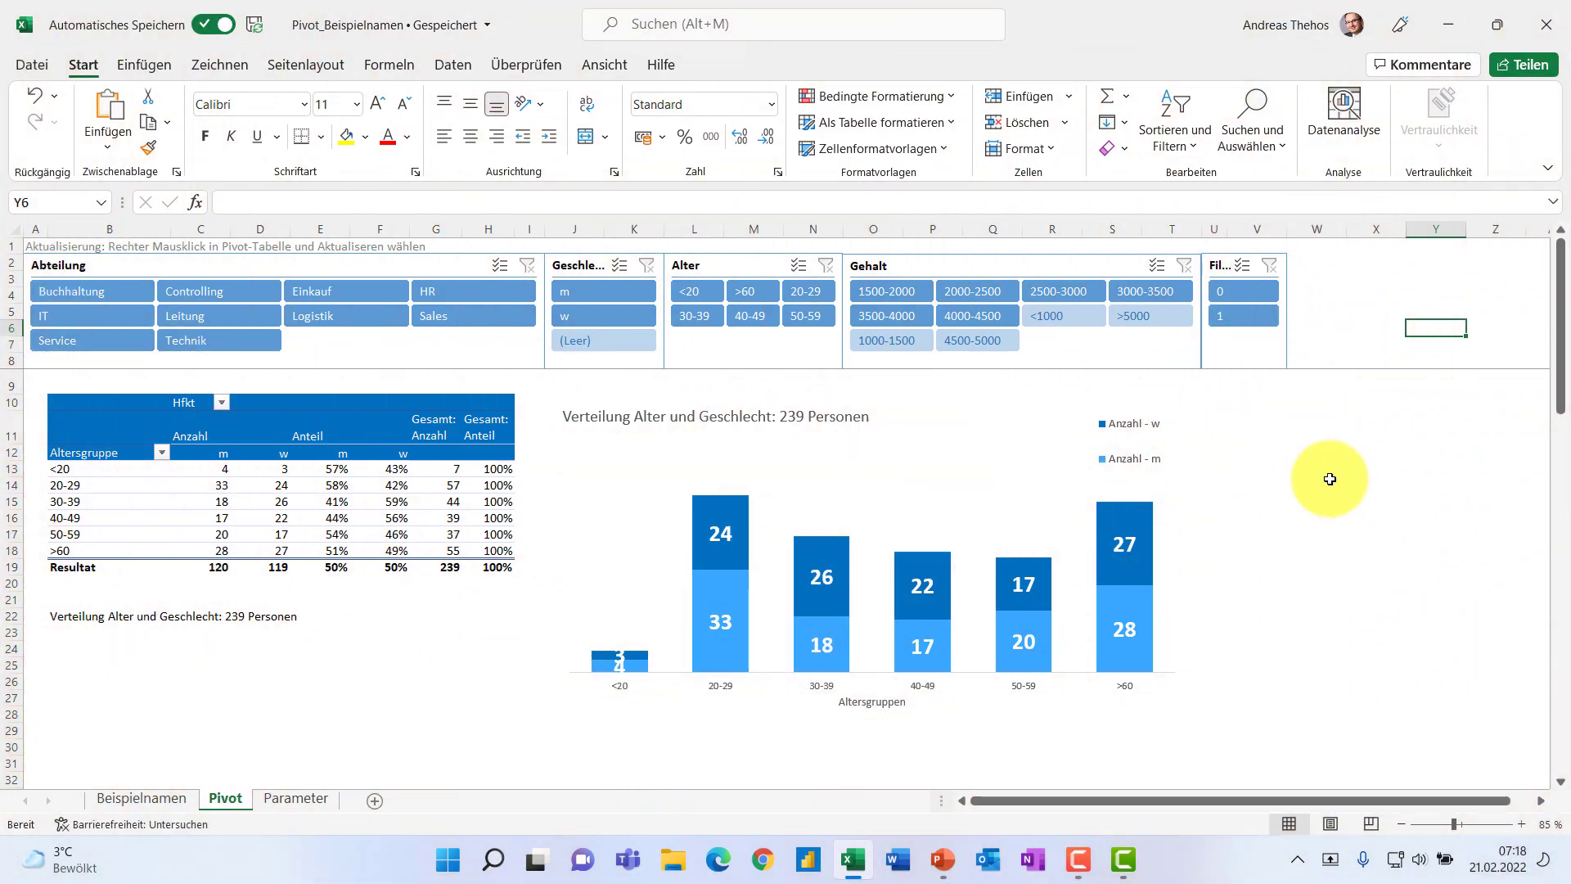
# - Unfreeze the panes on the Pivot sheet and check how the slicers behave when scrolling
pyautogui.scroll(-3, 1327, 479)
pyautogui.scroll(4, 1321, 471)
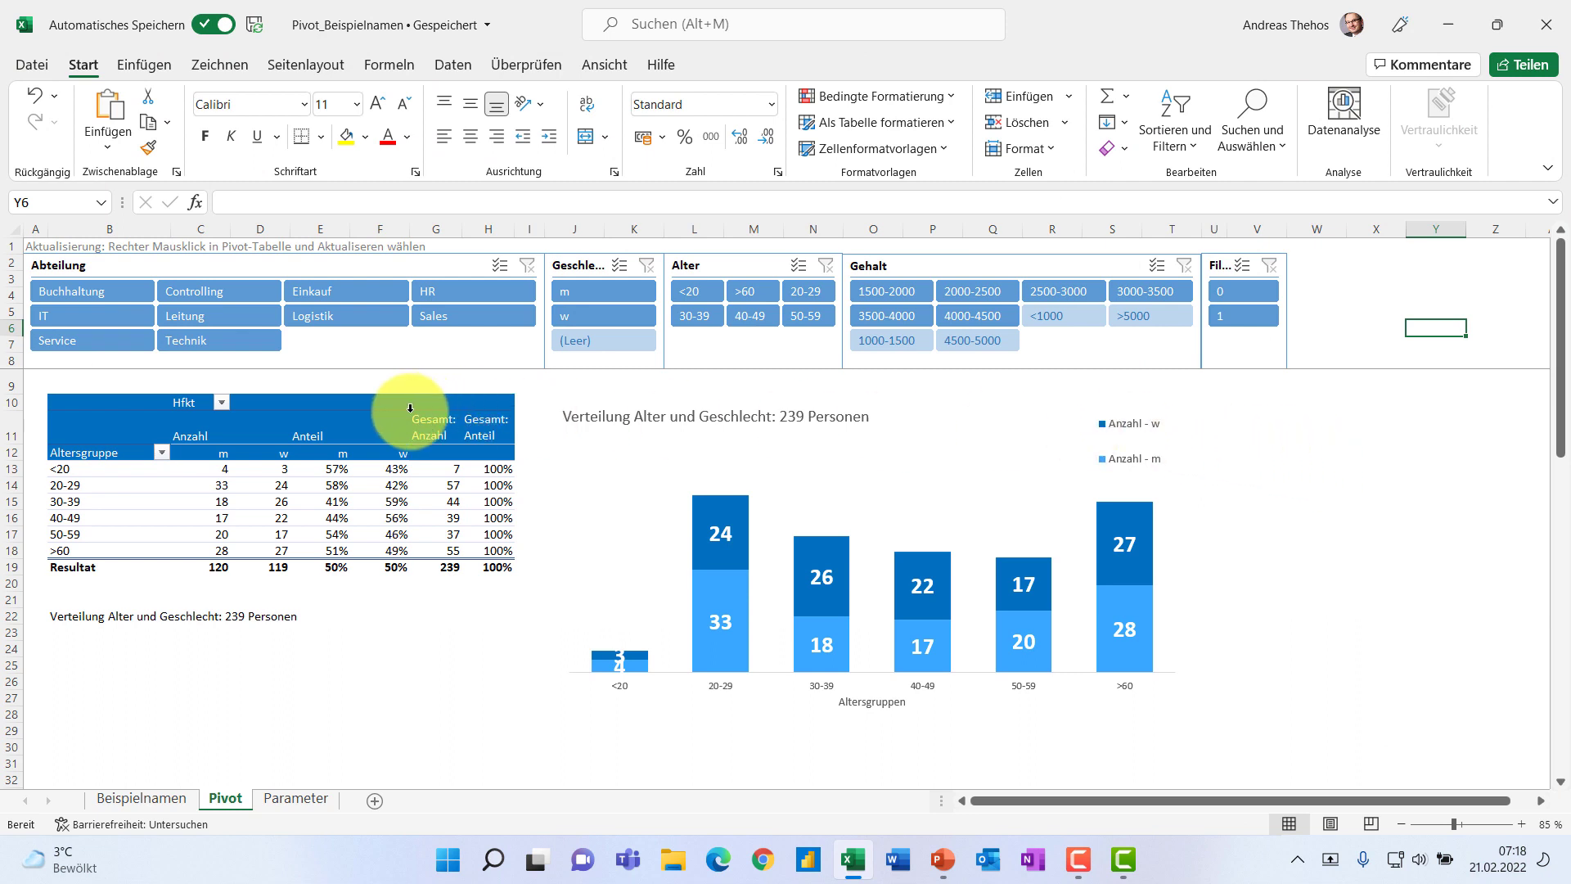
pyautogui.click(38, 384)
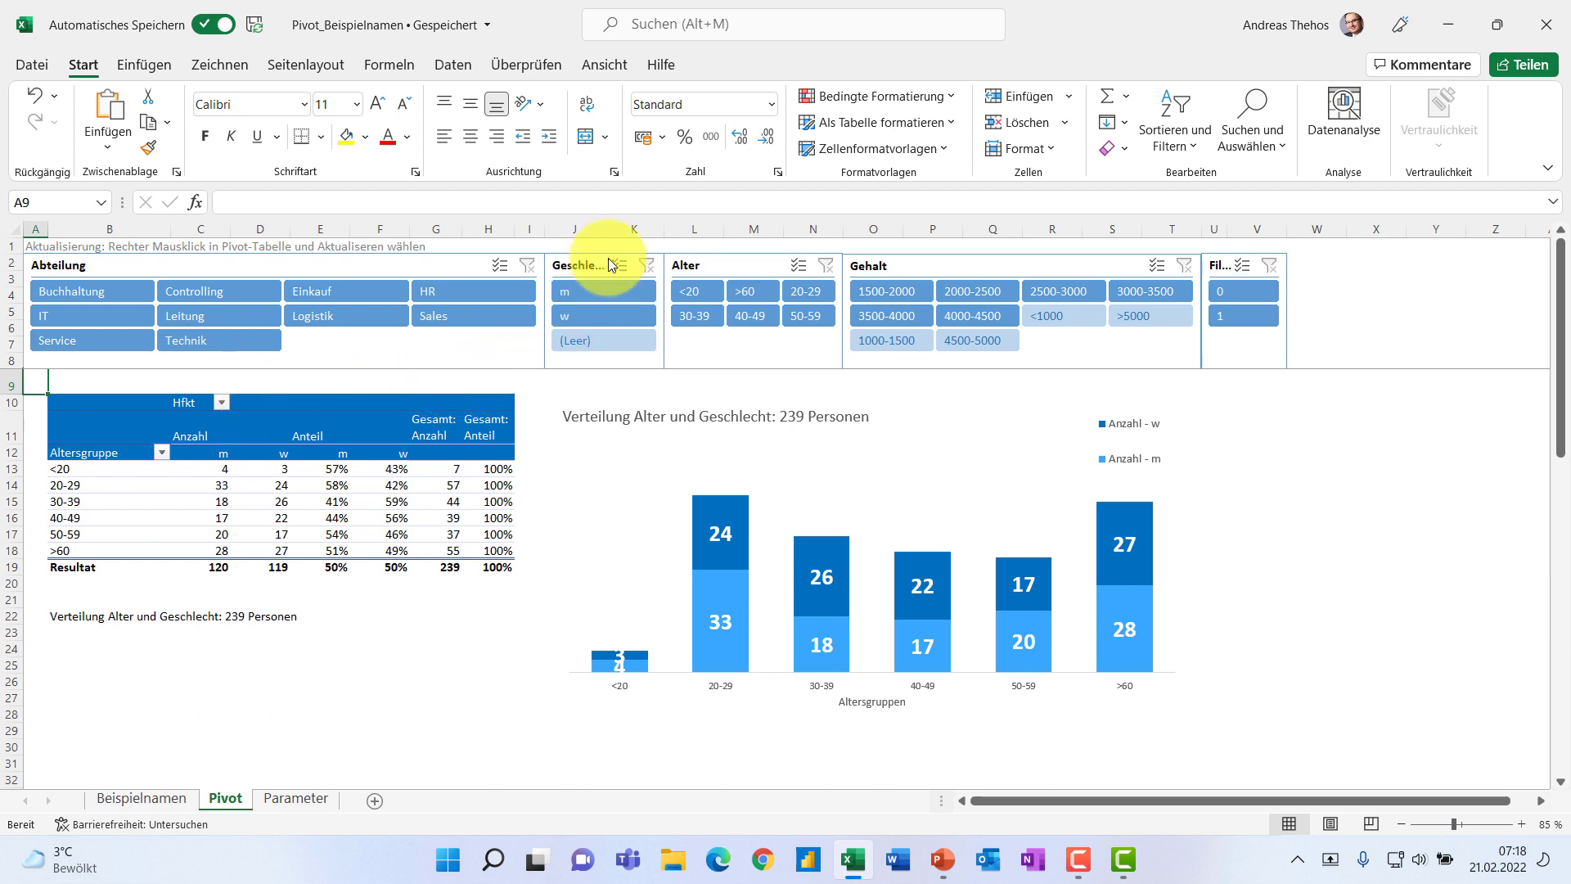
pyautogui.click(599, 72)
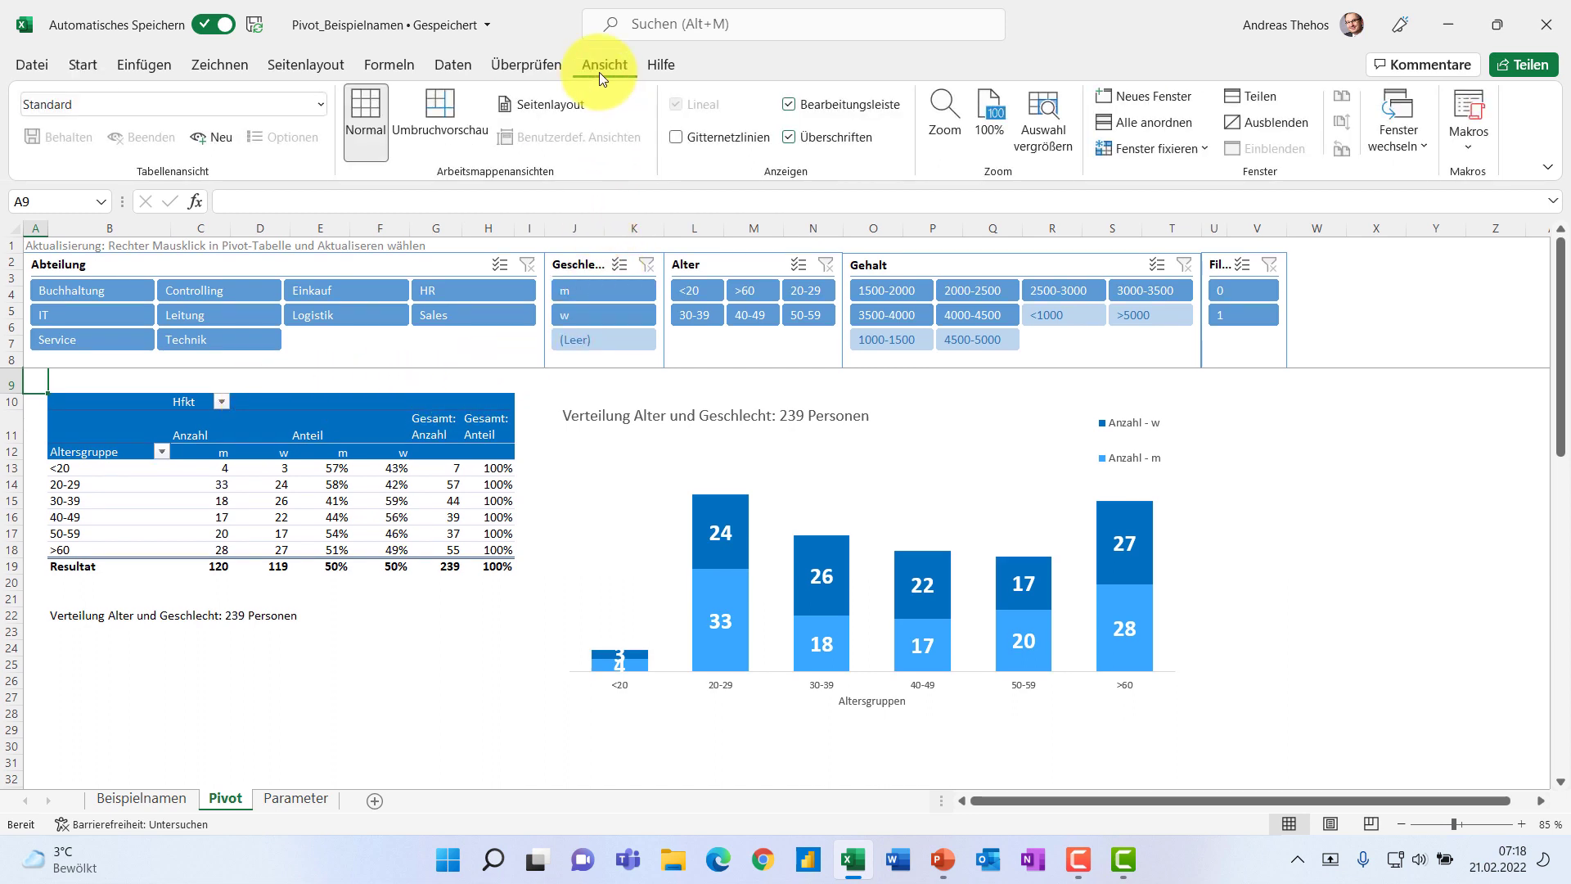
pyautogui.click(1182, 150)
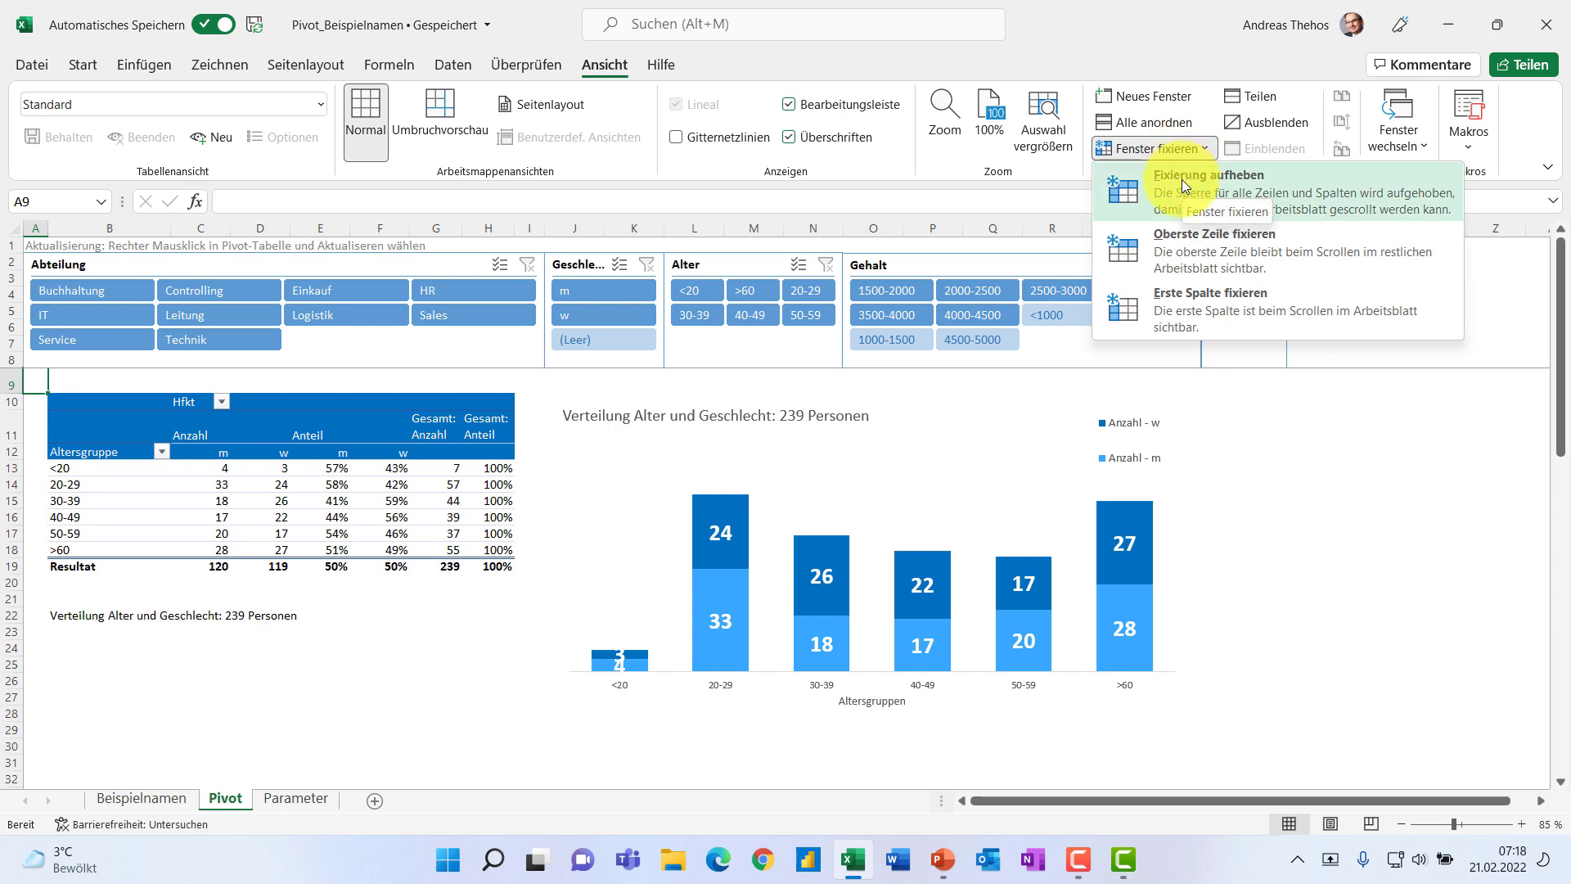
pyautogui.click(1182, 179)
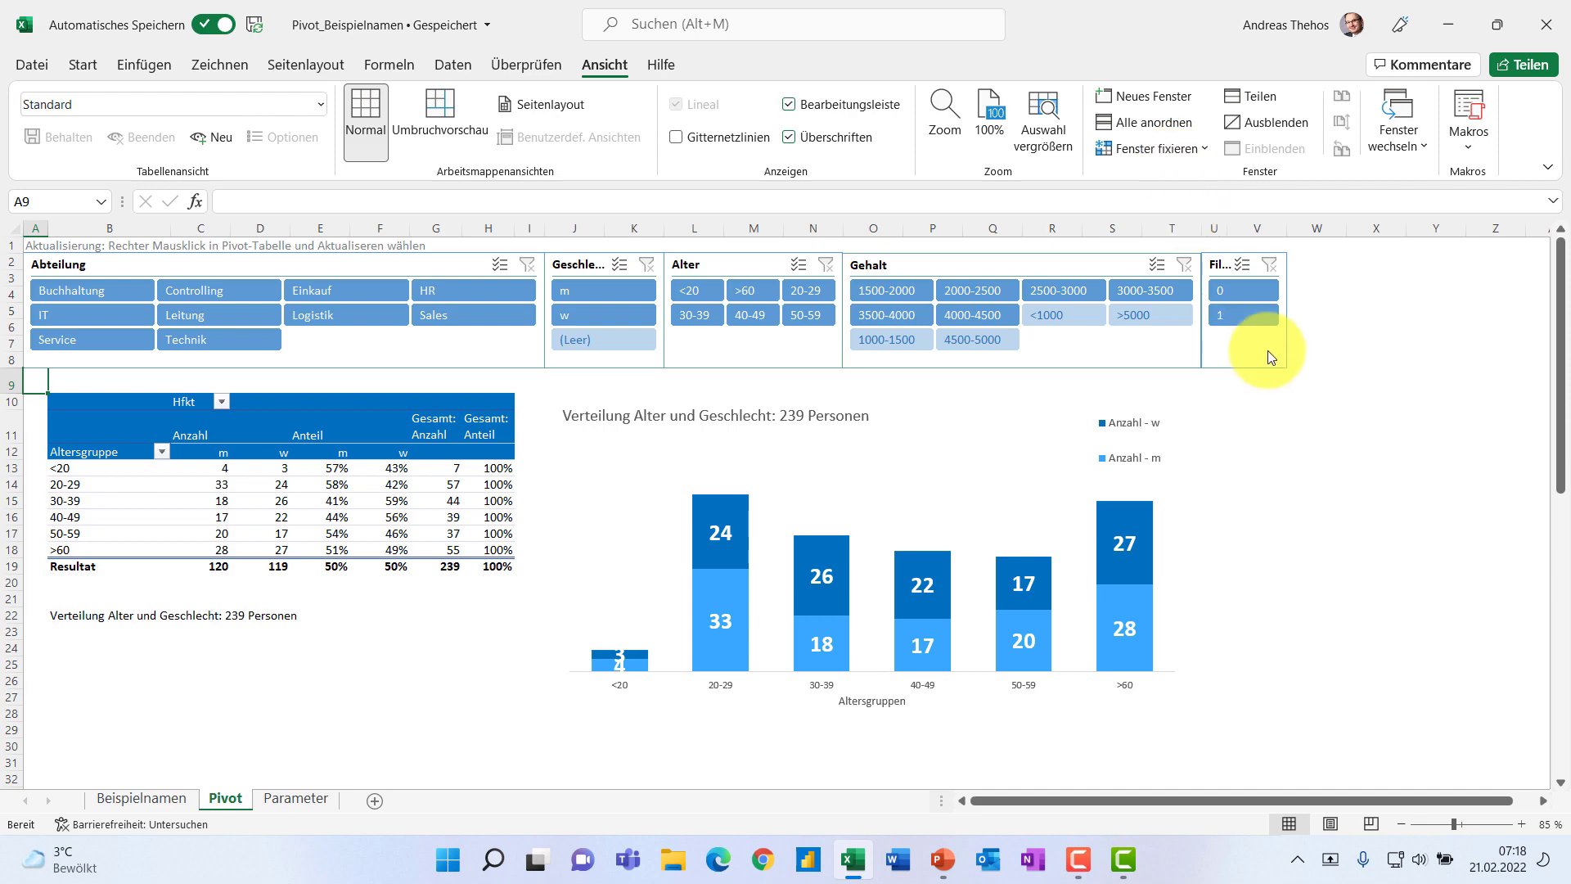
pyautogui.scroll(-4, 1356, 449)
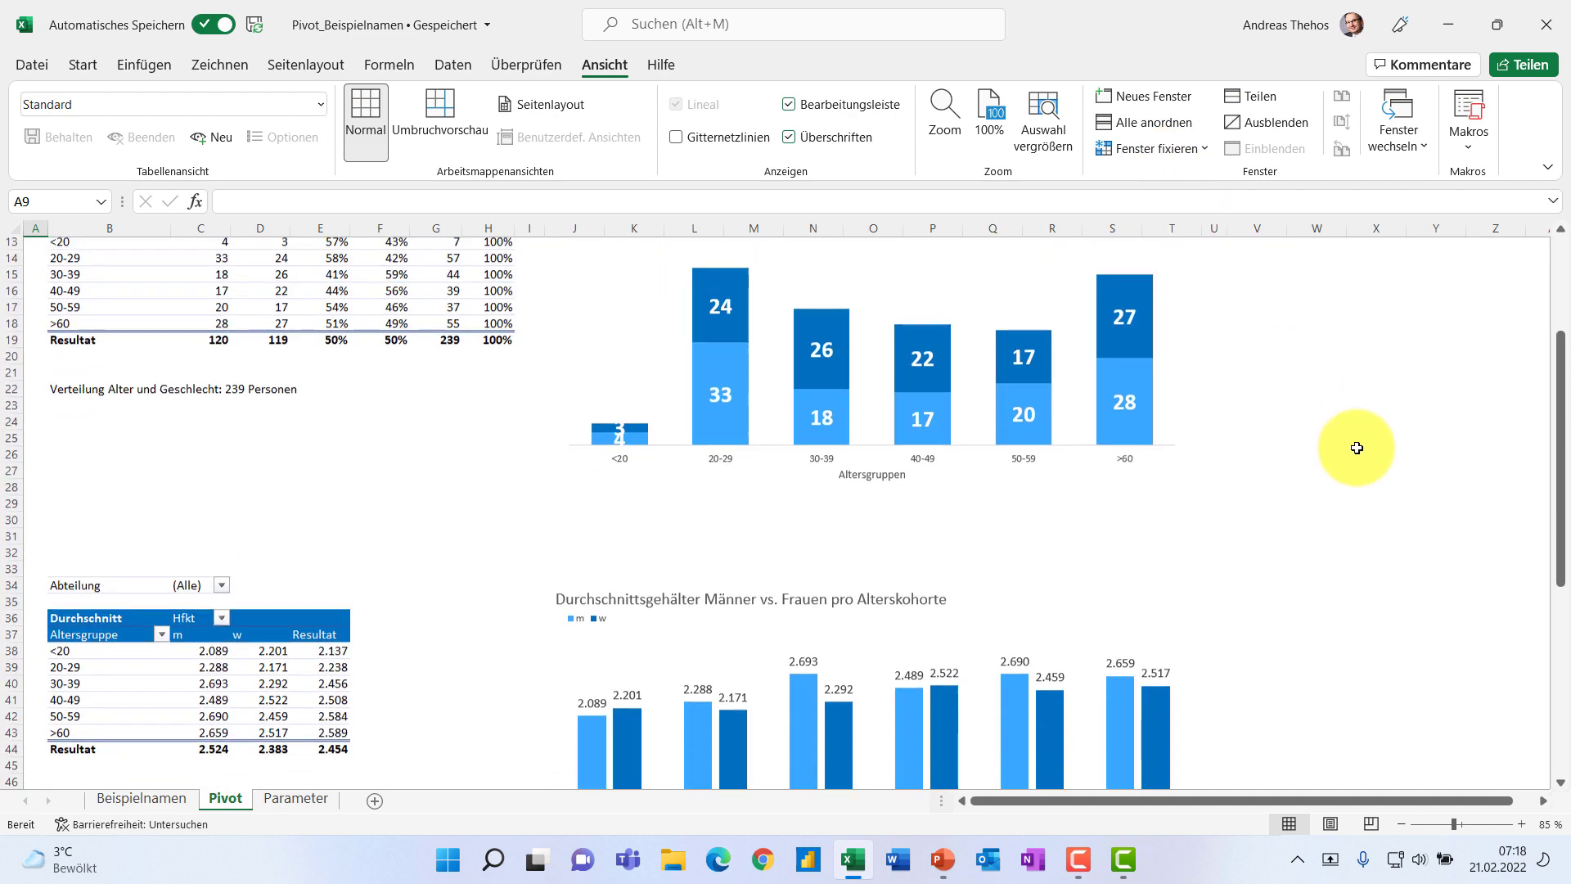
pyautogui.scroll(4, 1356, 447)
pyautogui.scroll(-6, 1357, 448)
pyautogui.scroll(6, 1357, 446)
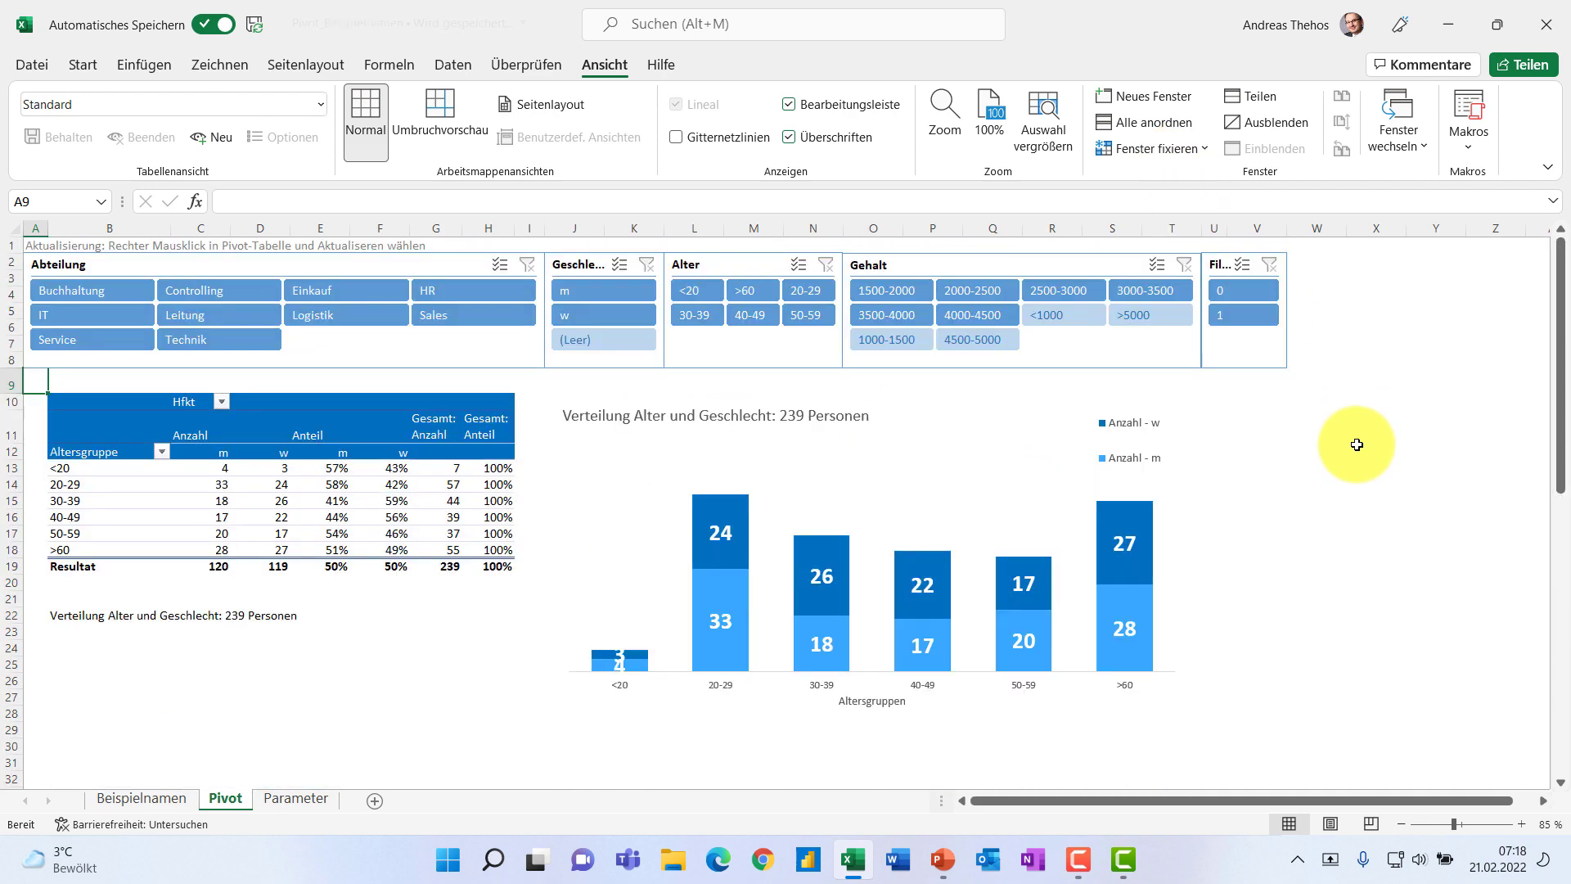
# - Freeze the rows above row 9, using cell A9 as the split position
pyautogui.click(1162, 154)
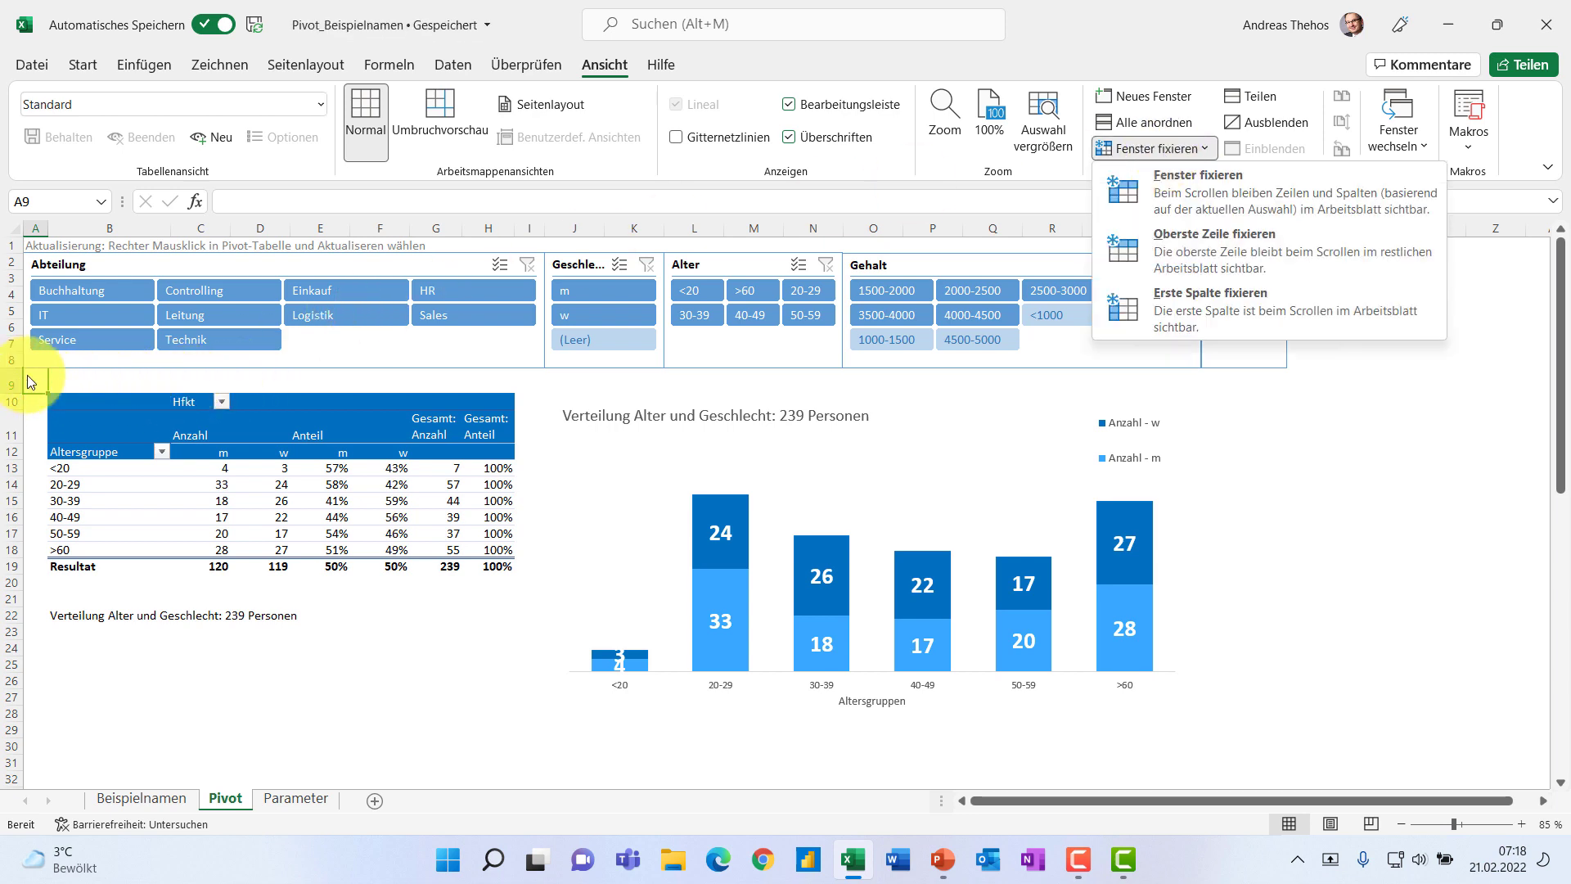
pyautogui.click(1199, 176)
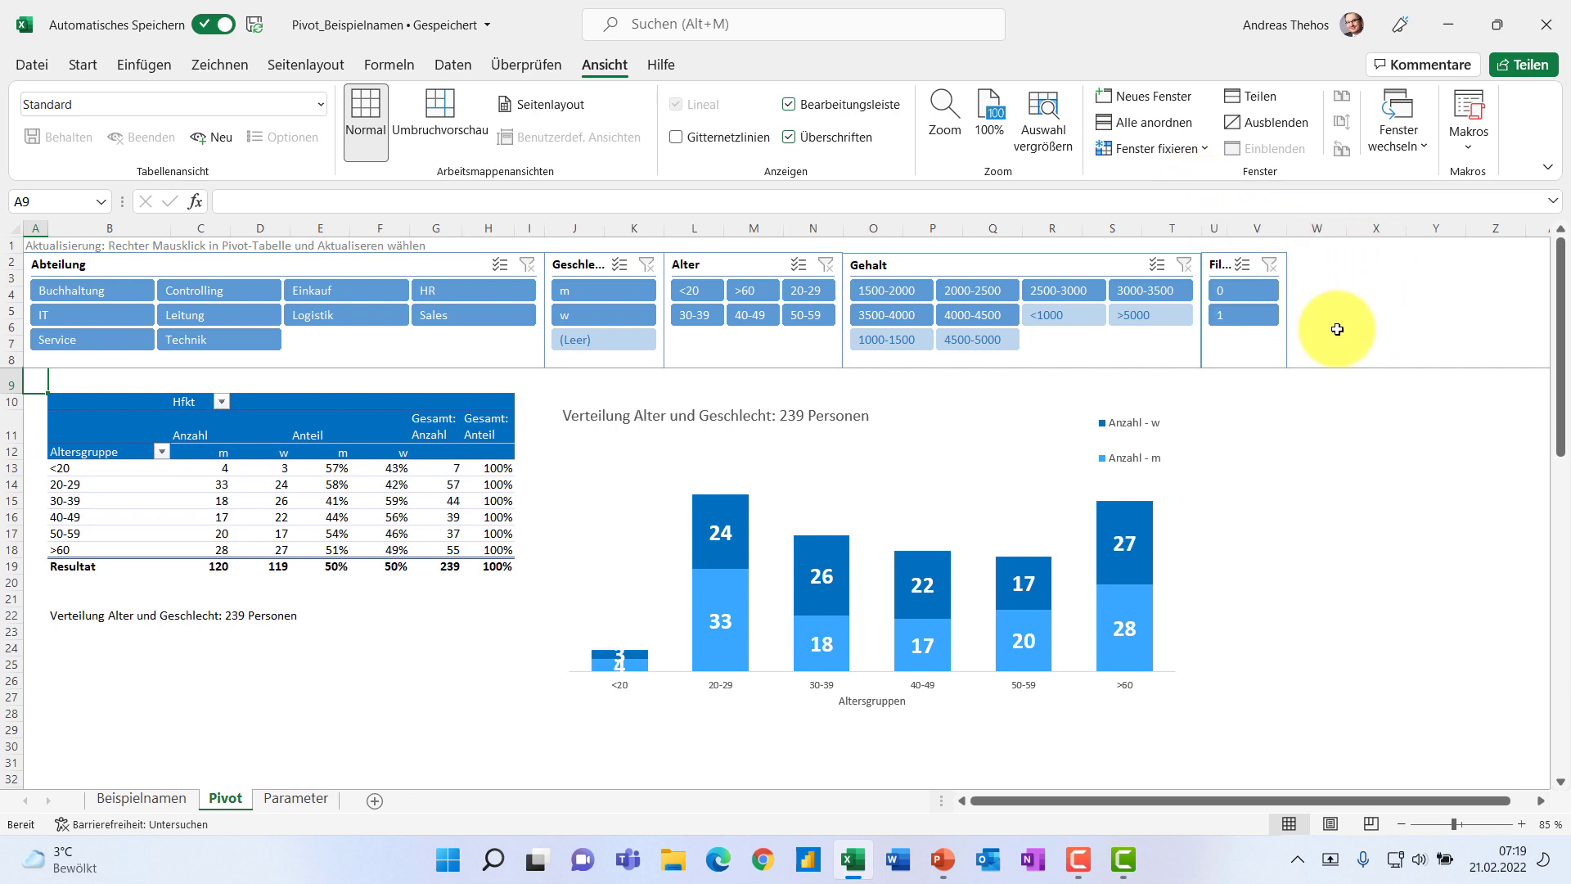
# - Enter the column heading "Auswertung" in cell X8
pyautogui.click(1377, 360)
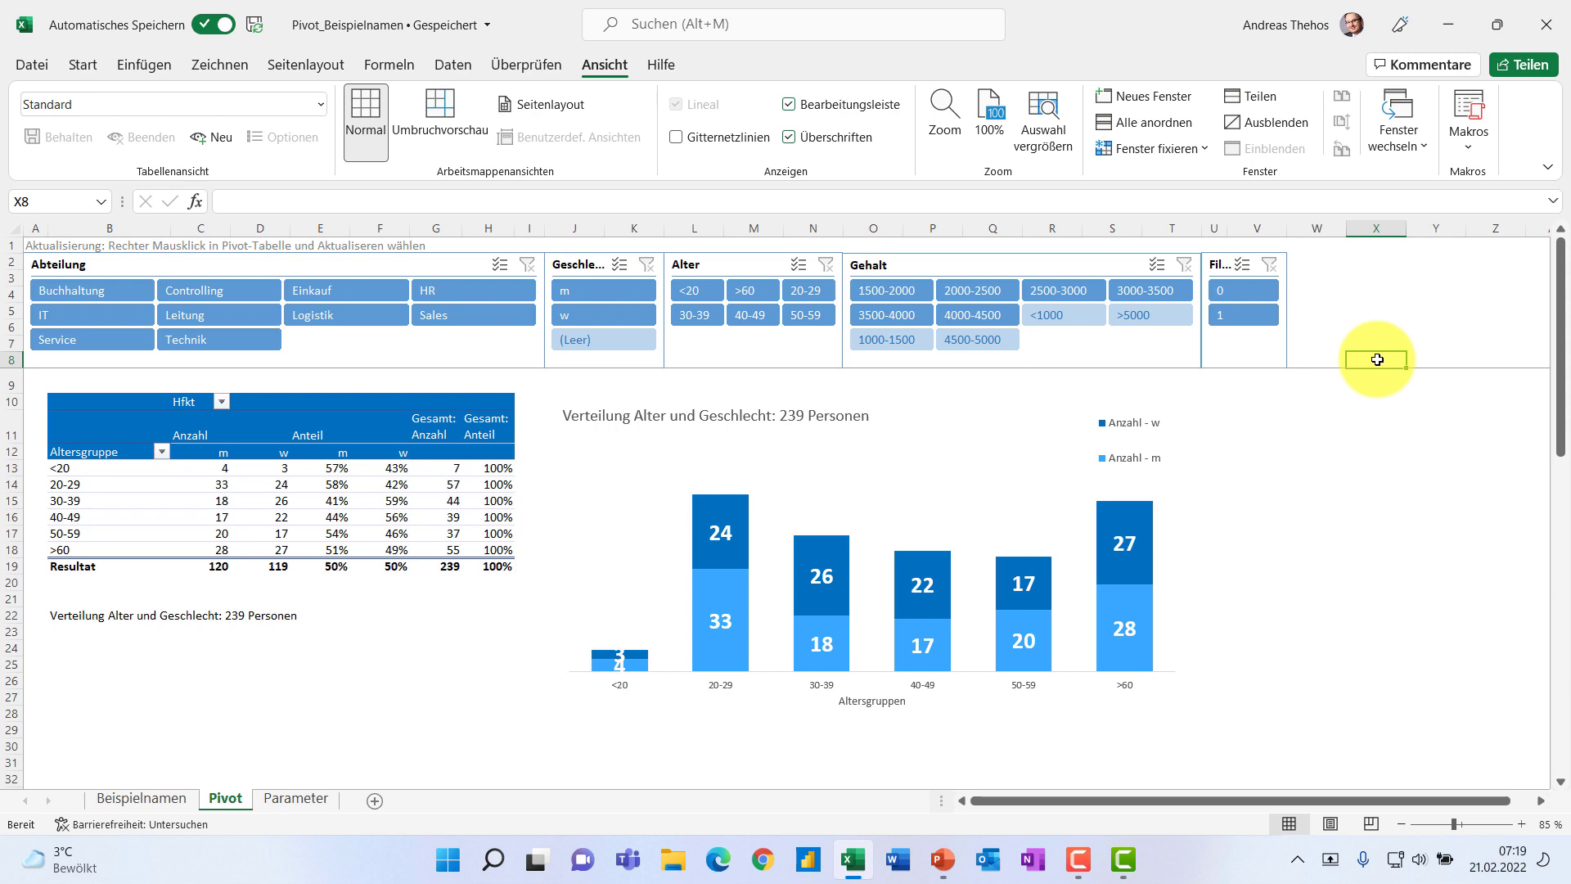
pyautogui.write('Aus')
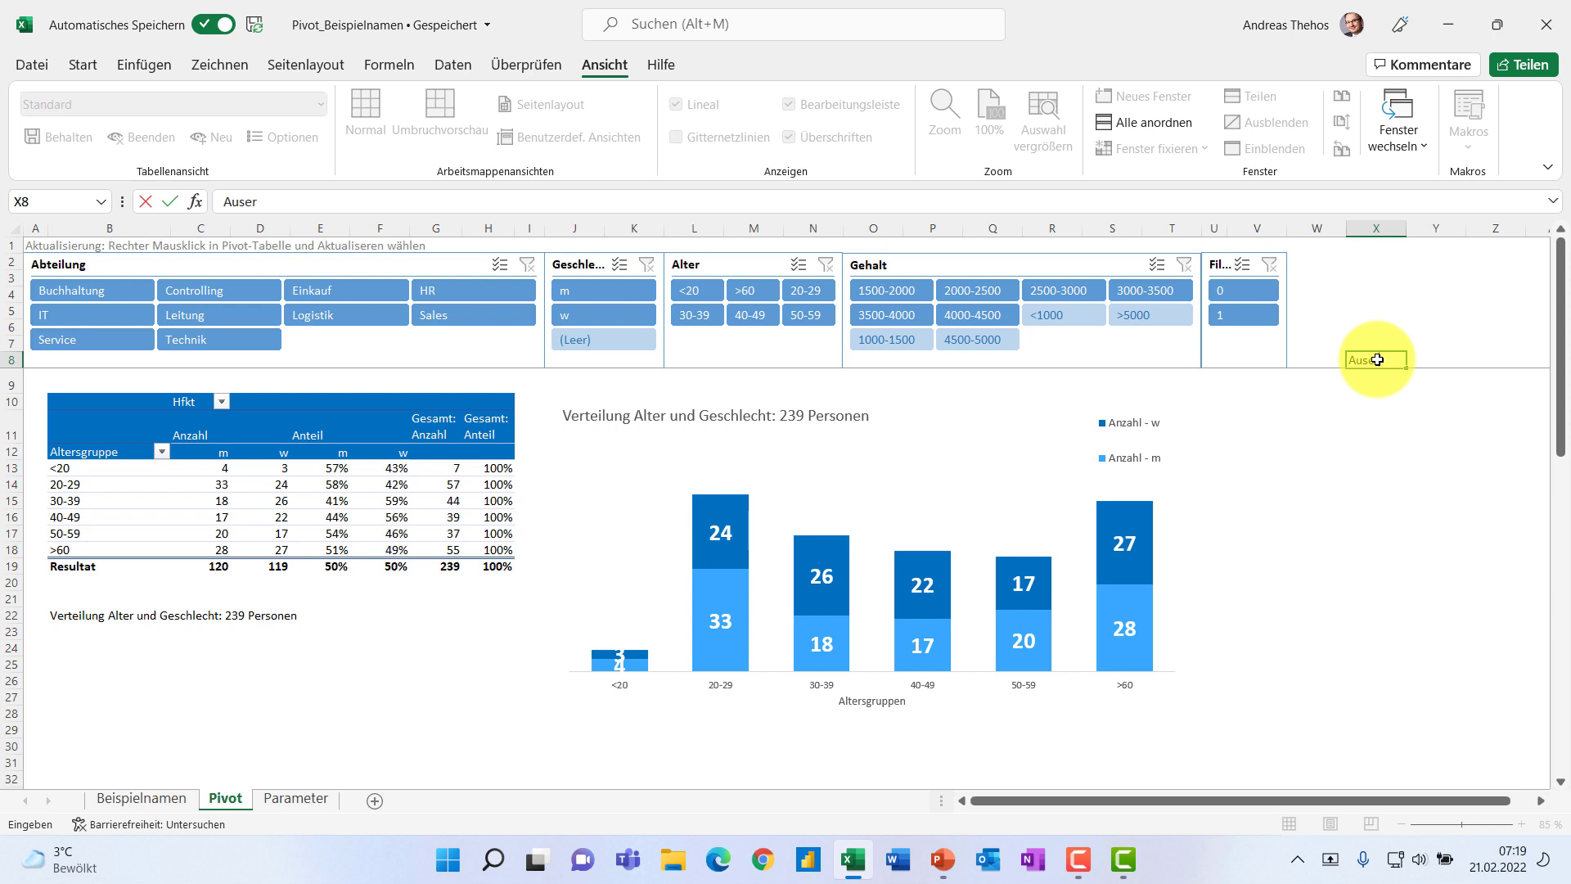
pyautogui.write('wertung')
pyautogui.hotkey('ctrl', 'Return')
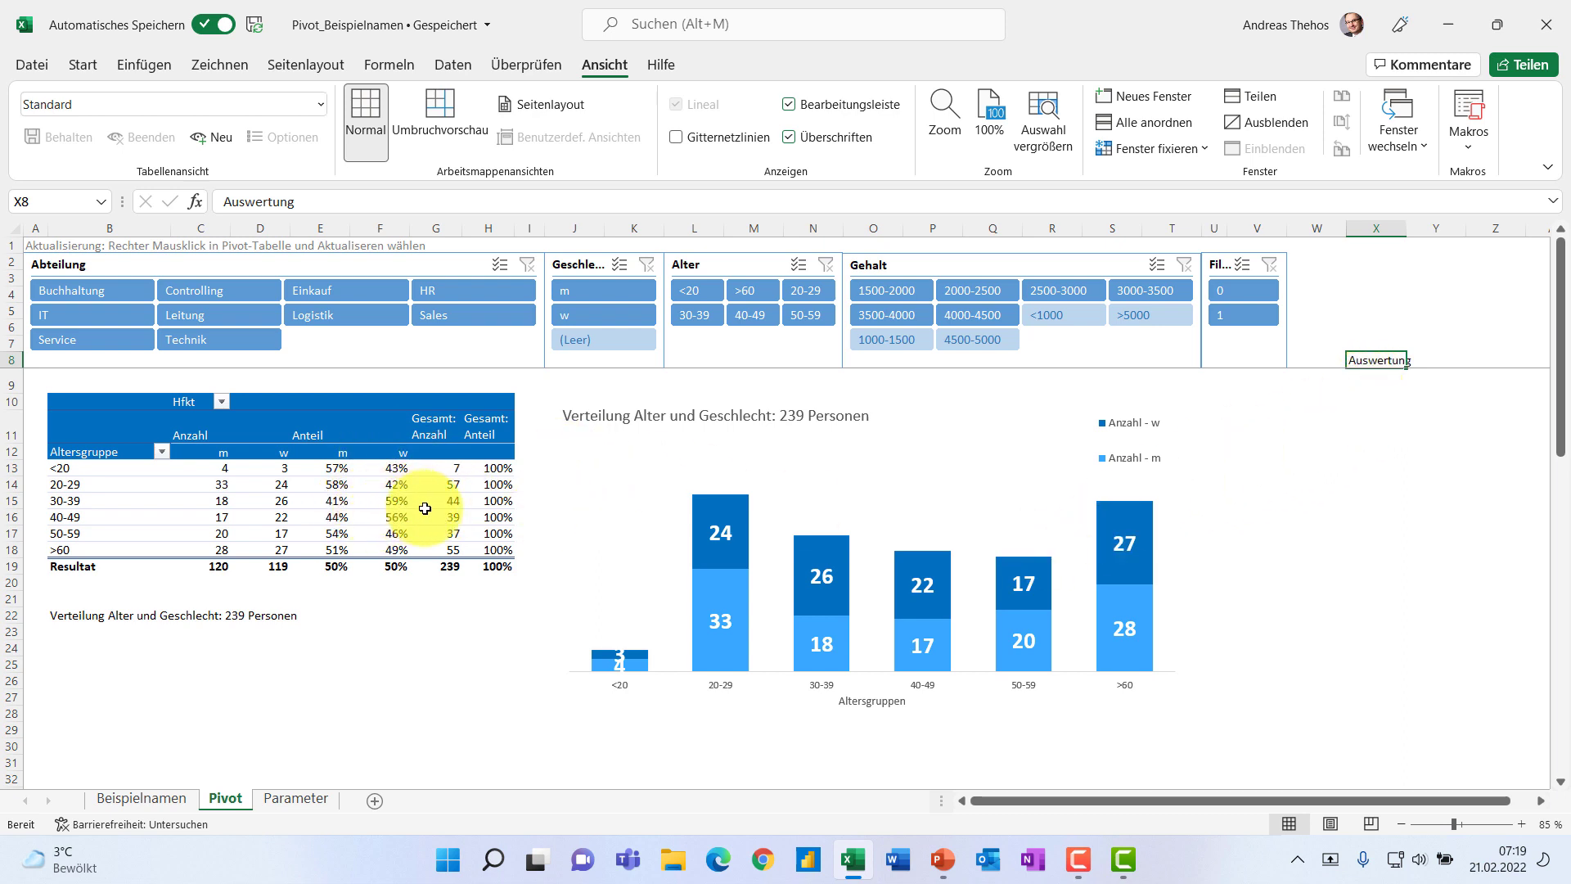
# - Fill cells X9:X32 beside the first pivot table with the label "1 - Altersstruktur"
pyautogui.scroll(-4, 597, 544)
pyautogui.scroll(4, 597, 544)
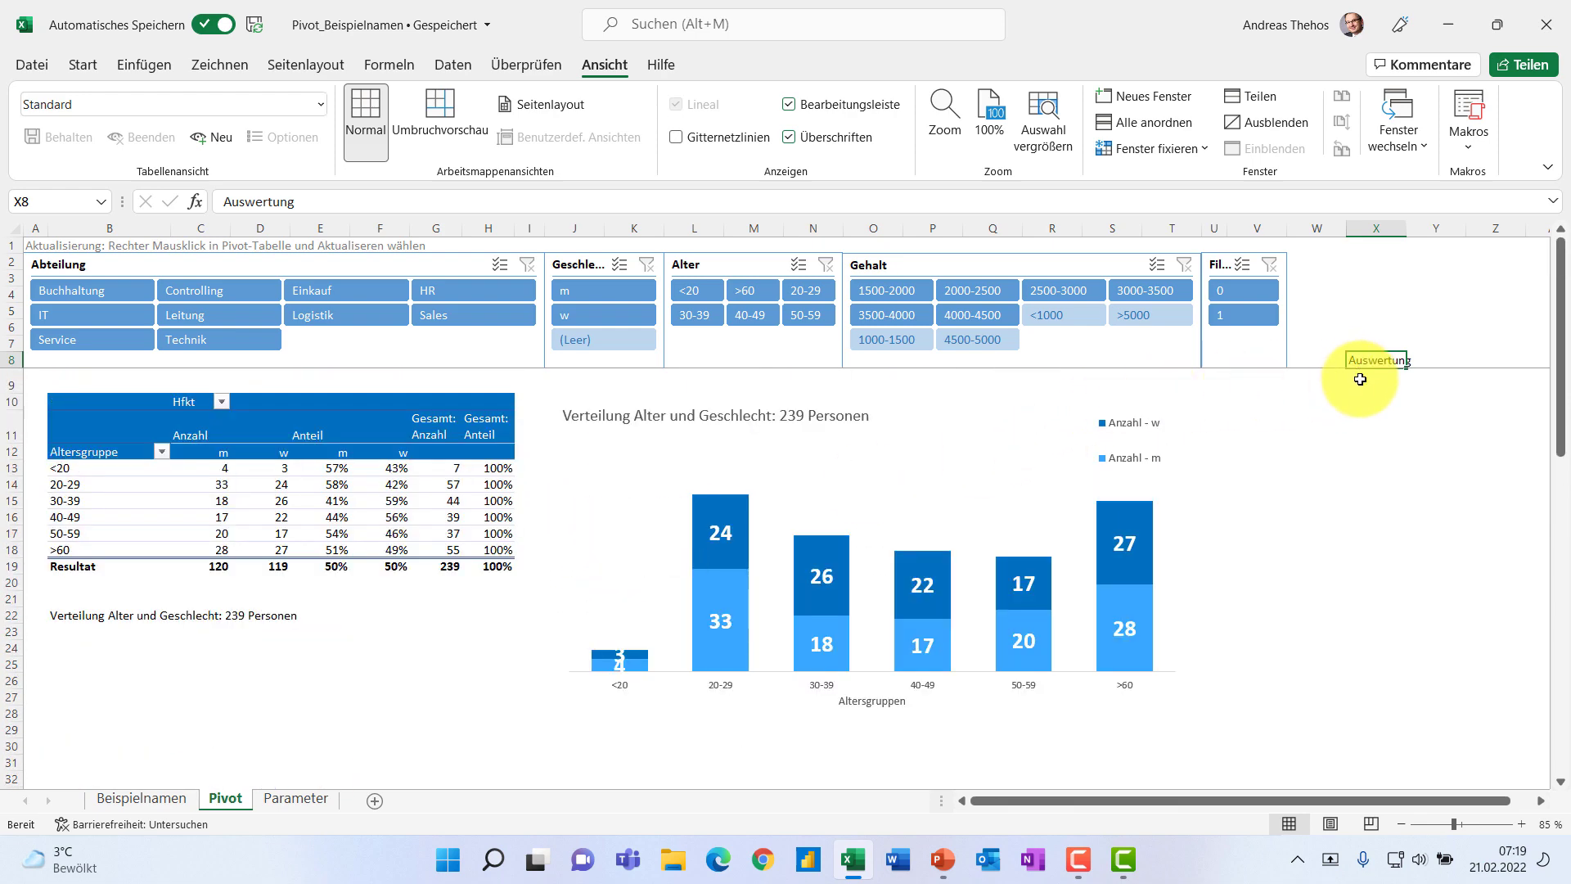
pyautogui.moveTo(1359, 375); pyautogui.dragTo(1356, 696)
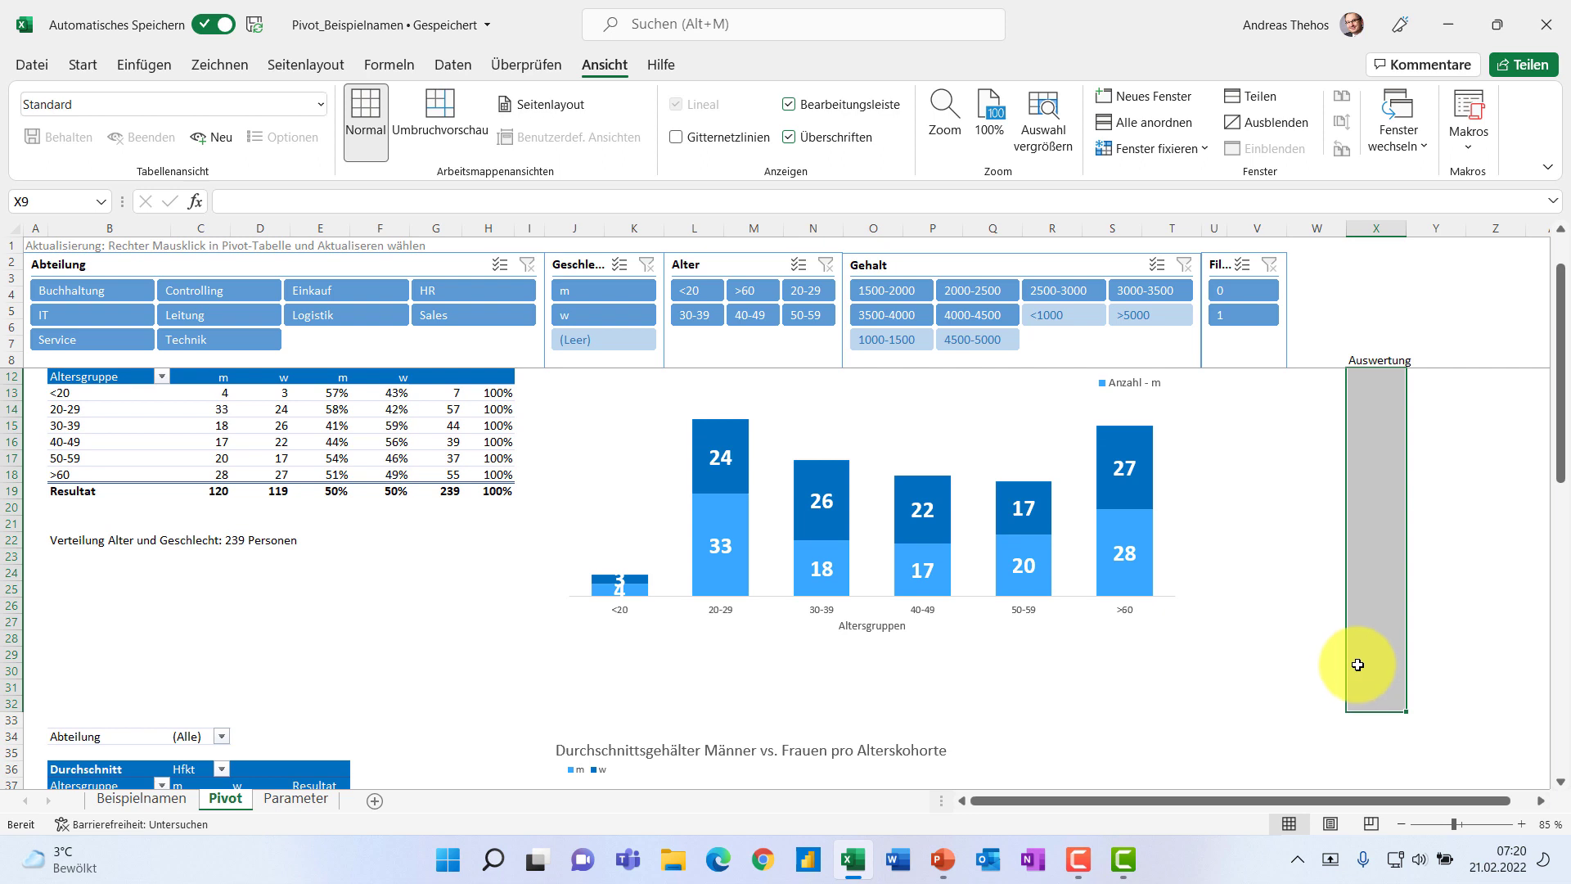
pyautogui.write('1')
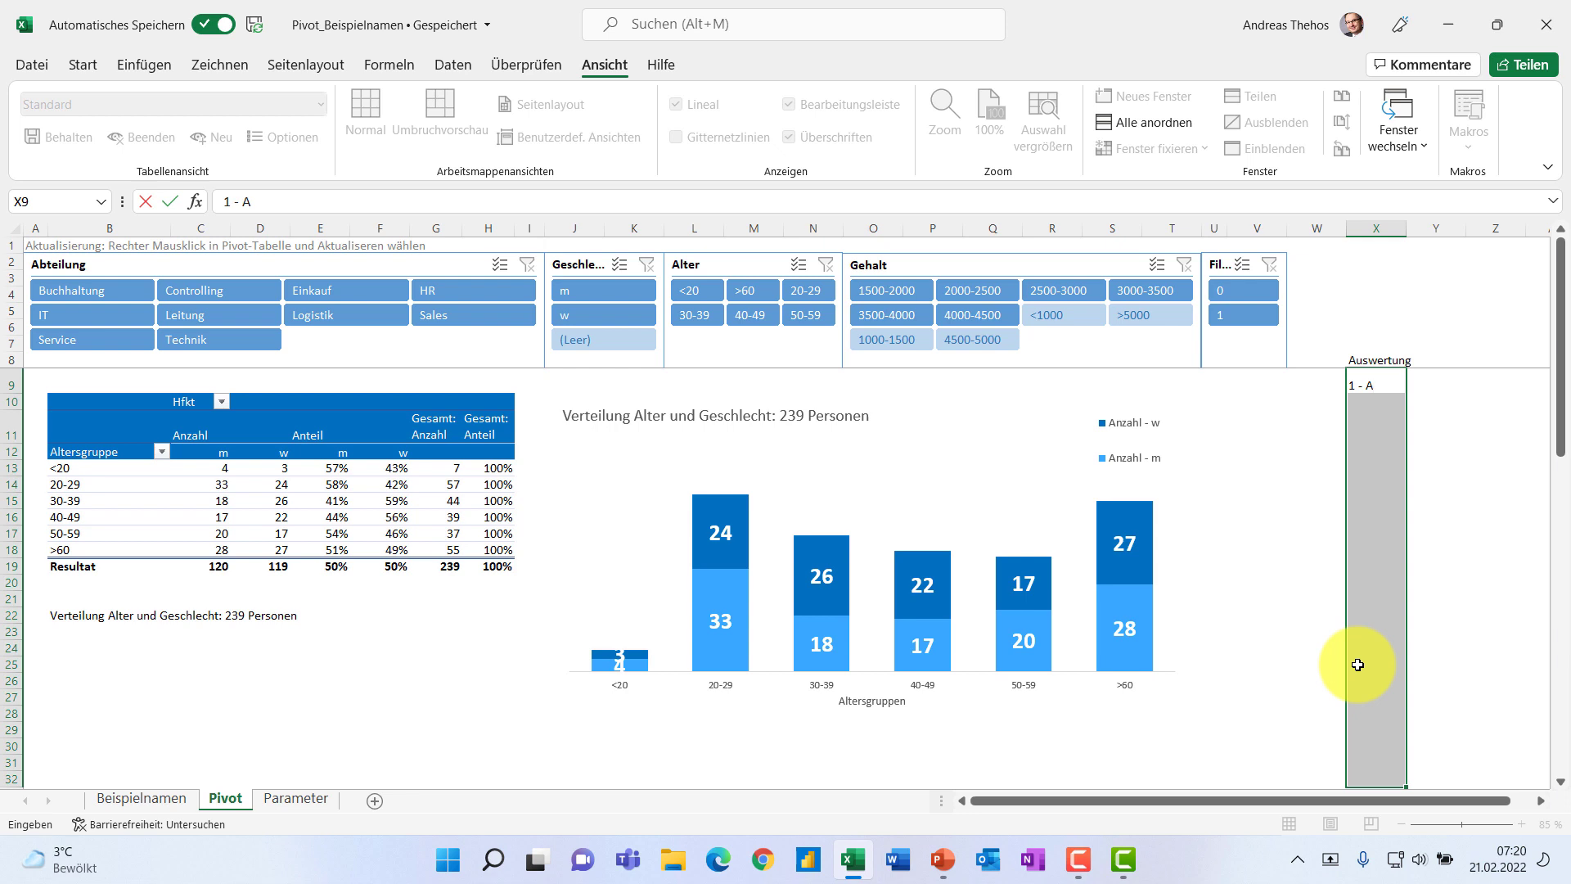
pyautogui.write('- Altersstruktur')
pyautogui.hotkey('ctrl', 'Return')
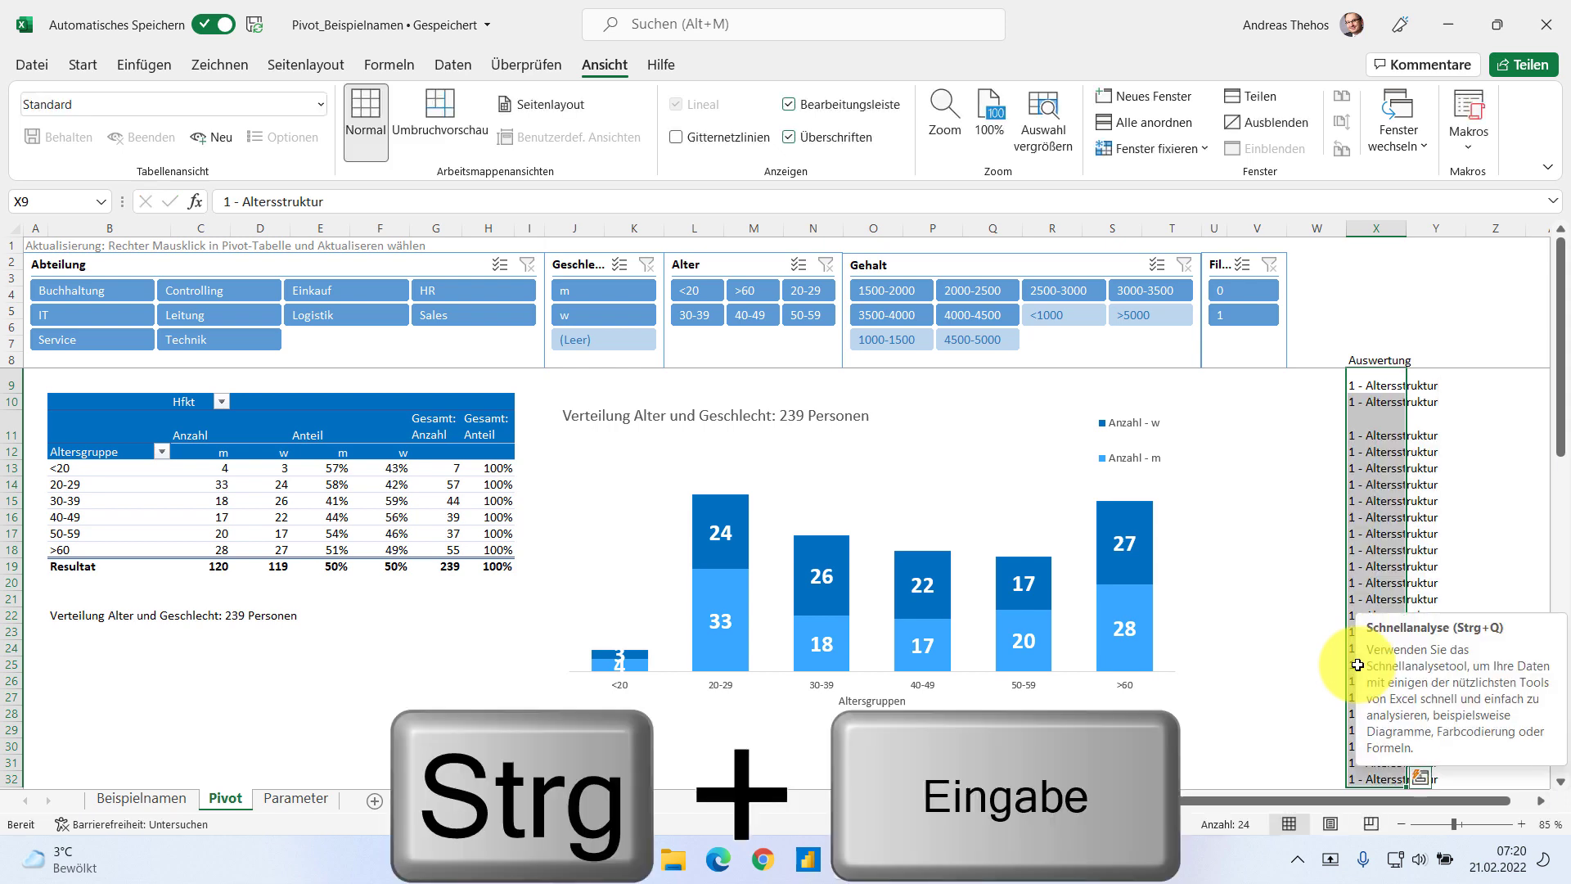
pyautogui.click(1307, 595)
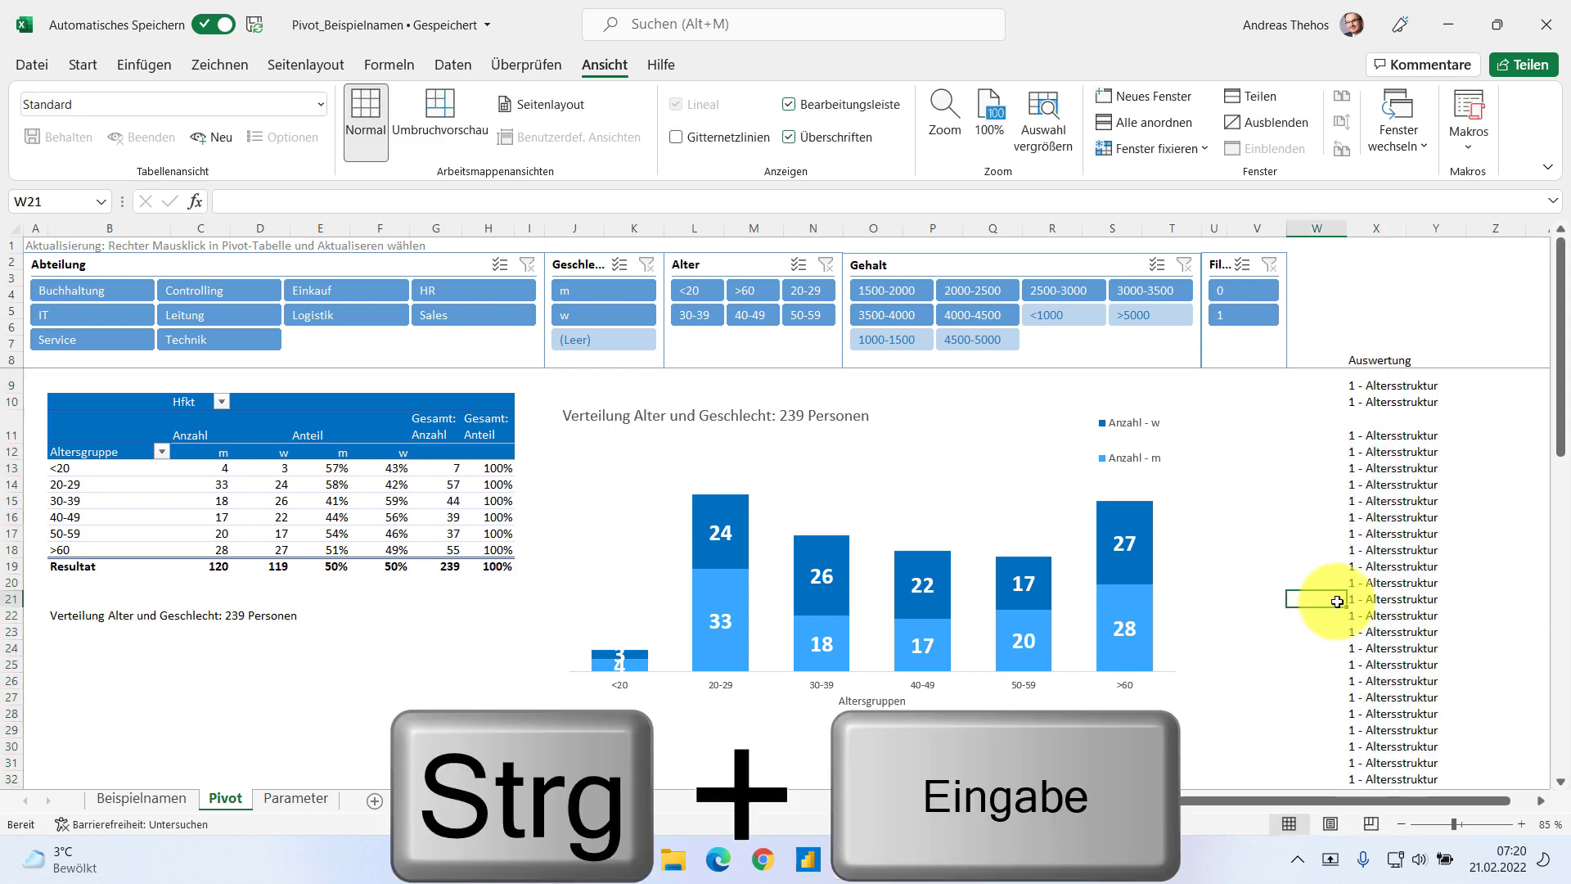
# - Enter "2 - Durchschnittseinkommen" in X33 and fill it down through X56 beside the average-salary analysis
pyautogui.scroll(-4, 1309, 597)
pyautogui.scroll(-3, 1338, 606)
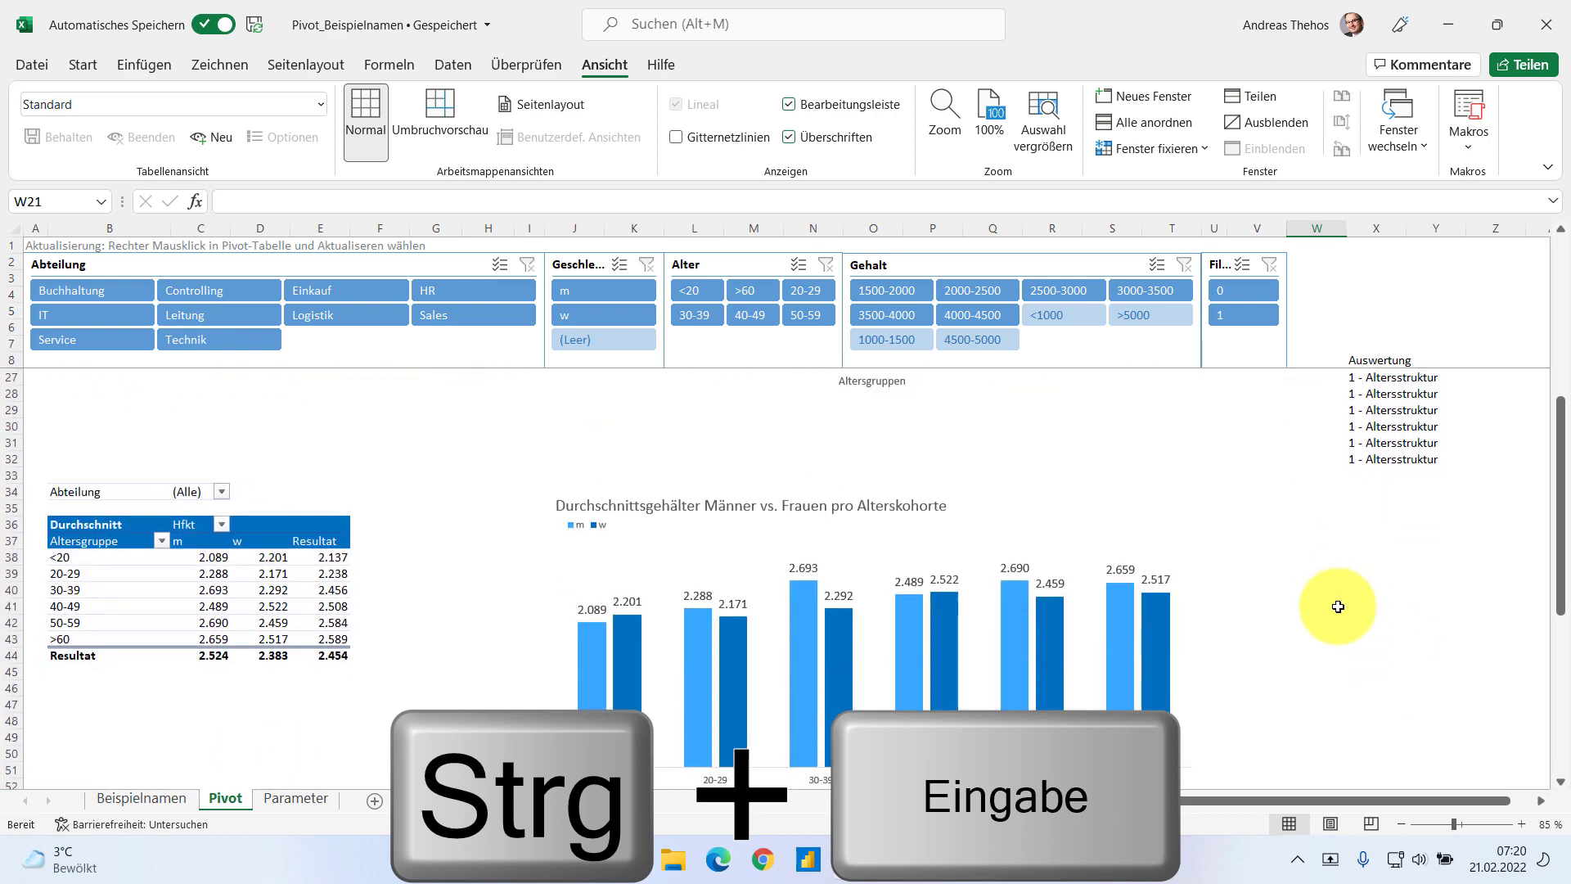
pyautogui.click(1363, 478)
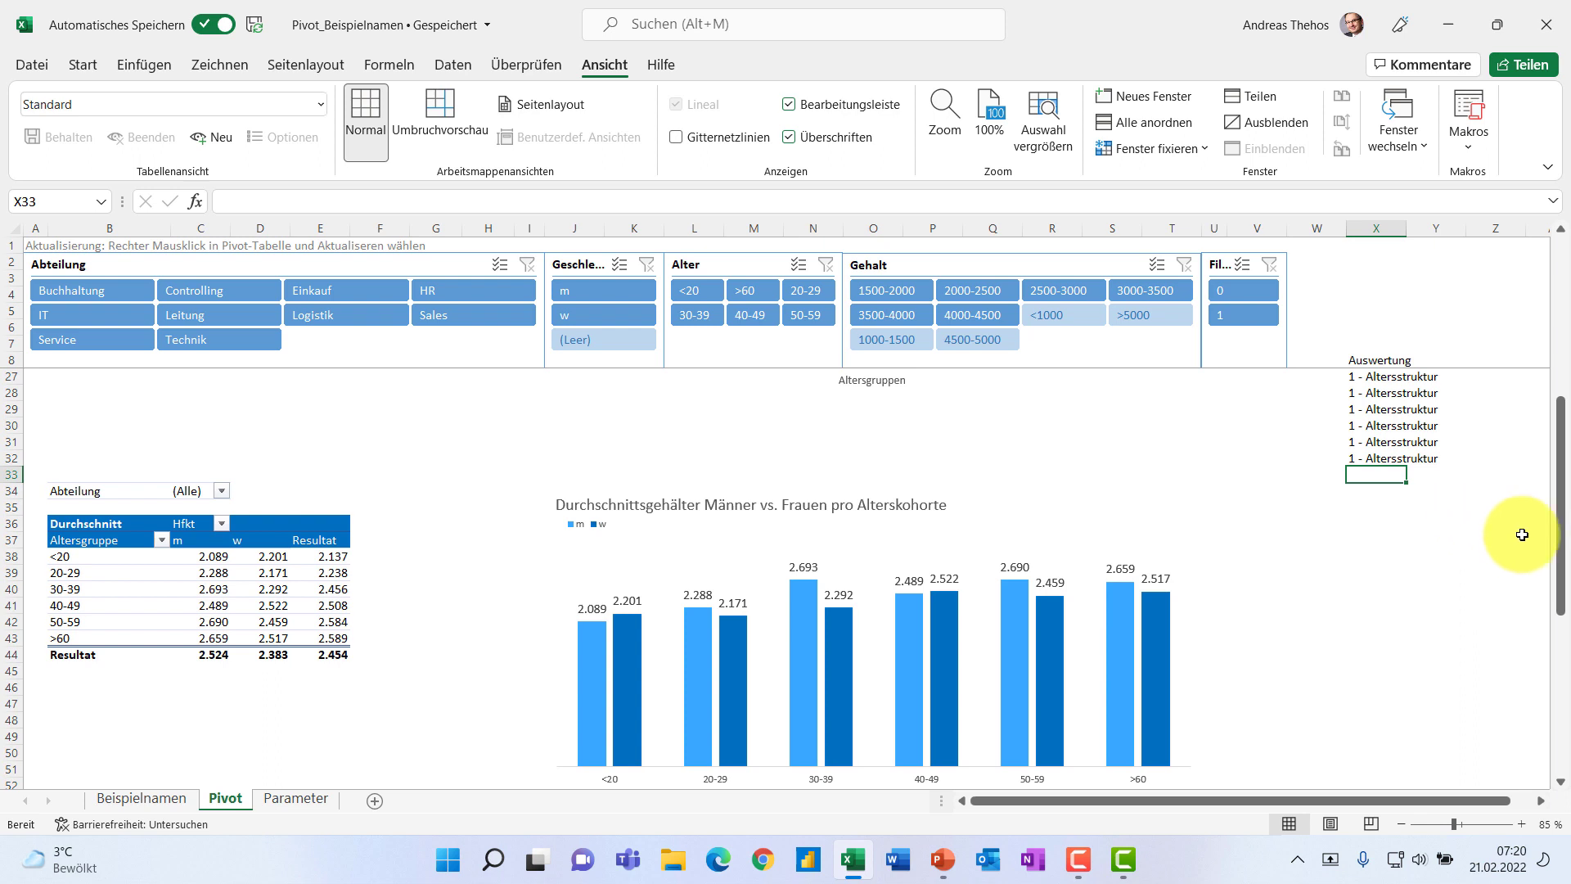
pyautogui.moveTo(1561, 569); pyautogui.dragTo(1543, 631)
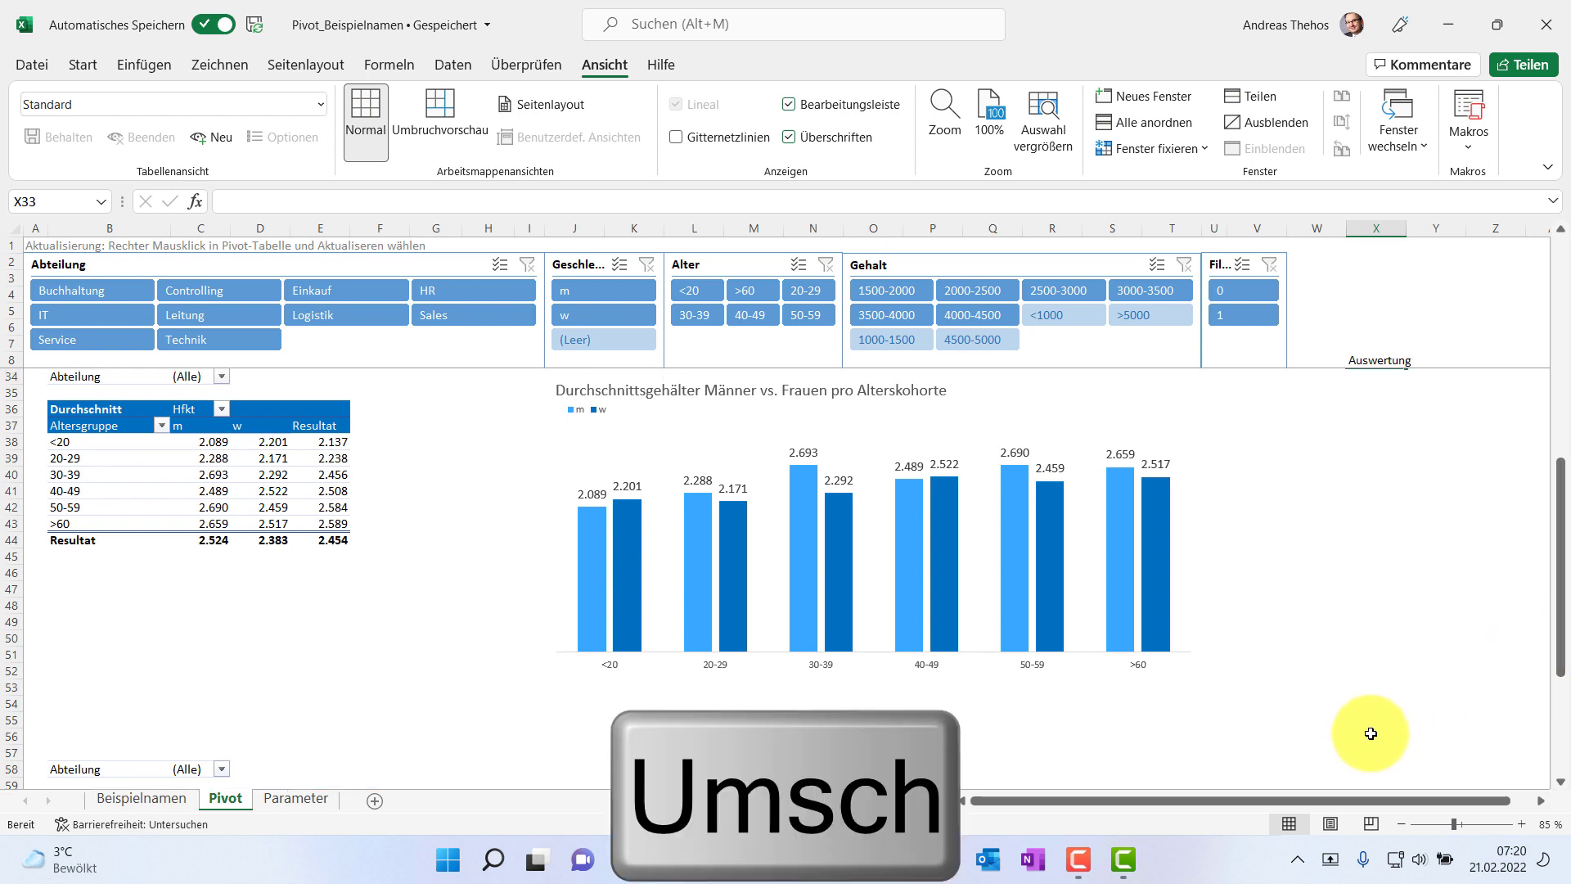
pyautogui.keyDown('shift'); pyautogui.click(1371, 734); pyautogui.keyUp('shift')
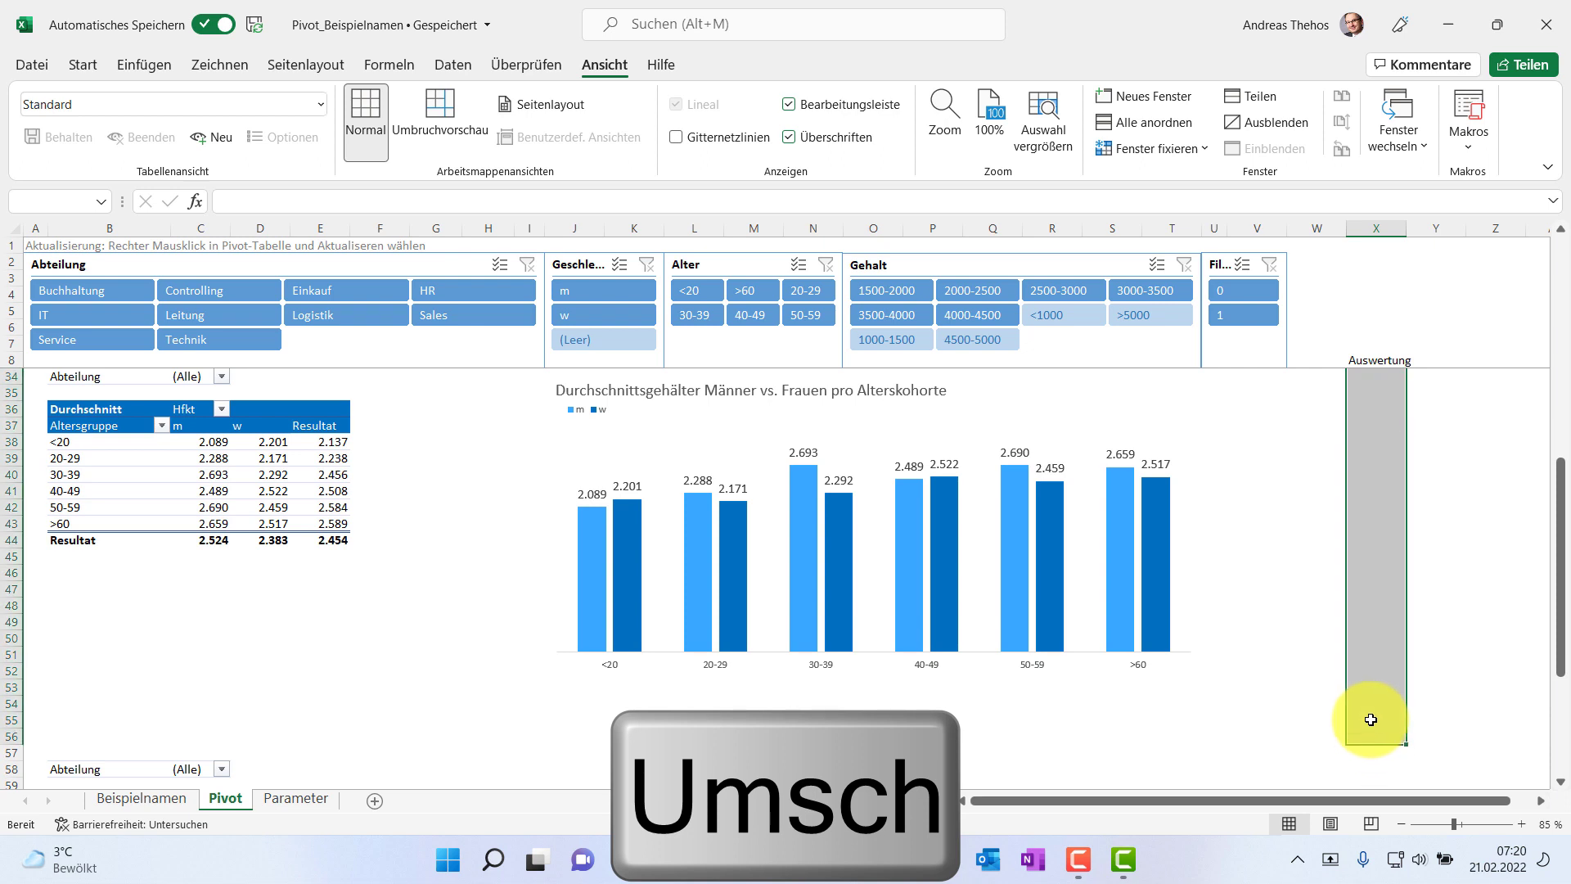
pyautogui.scroll(2, 1371, 721)
pyautogui.scroll(-1, 1377, 687)
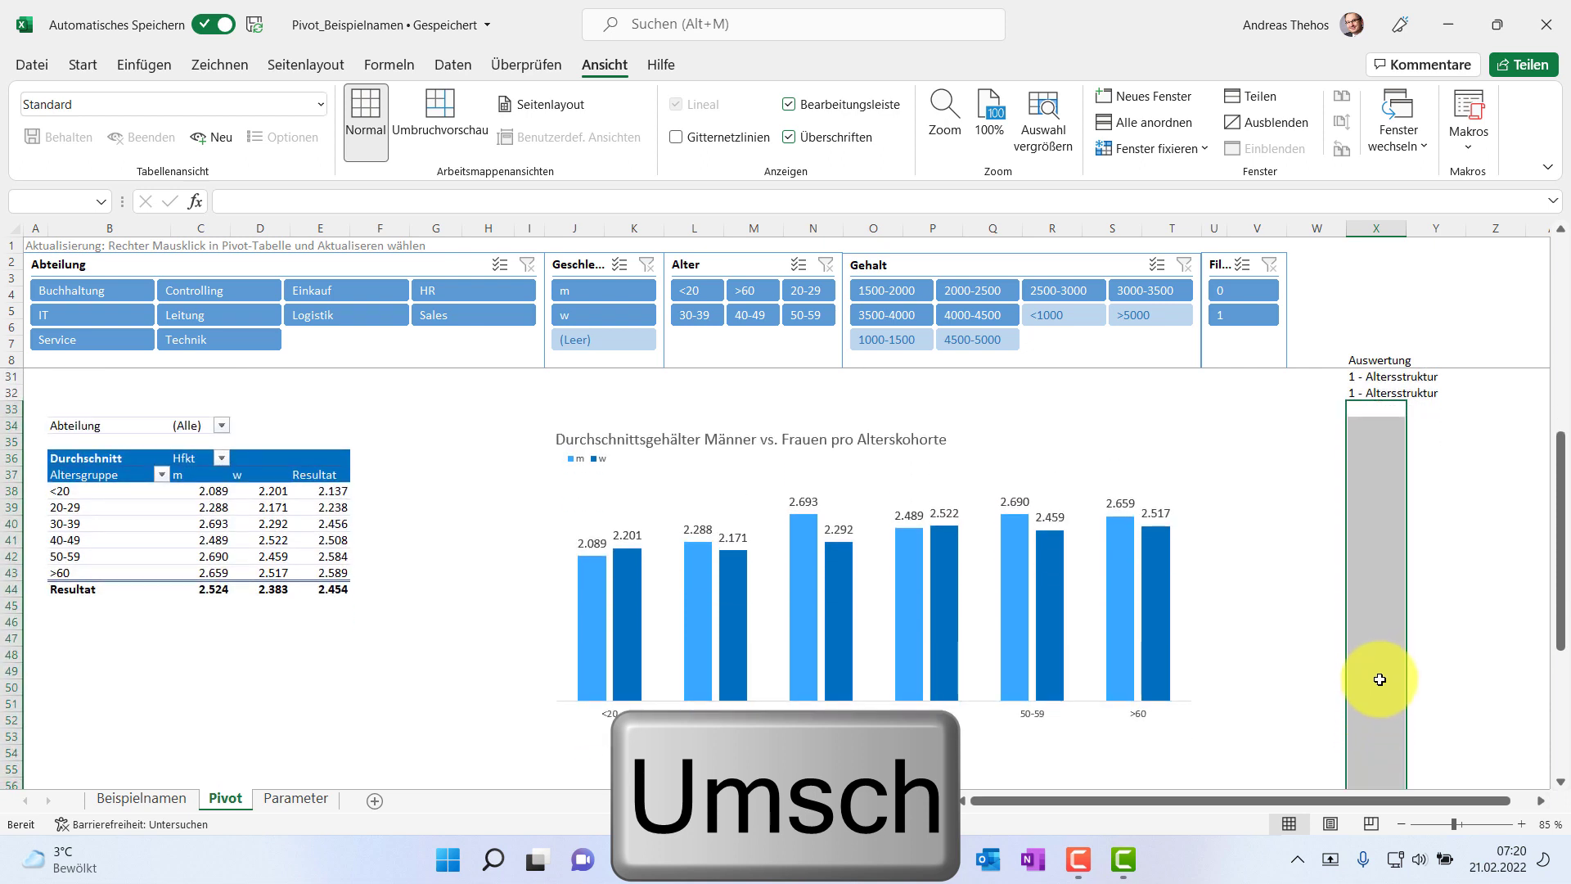
pyautogui.scroll(-2, 1377, 680)
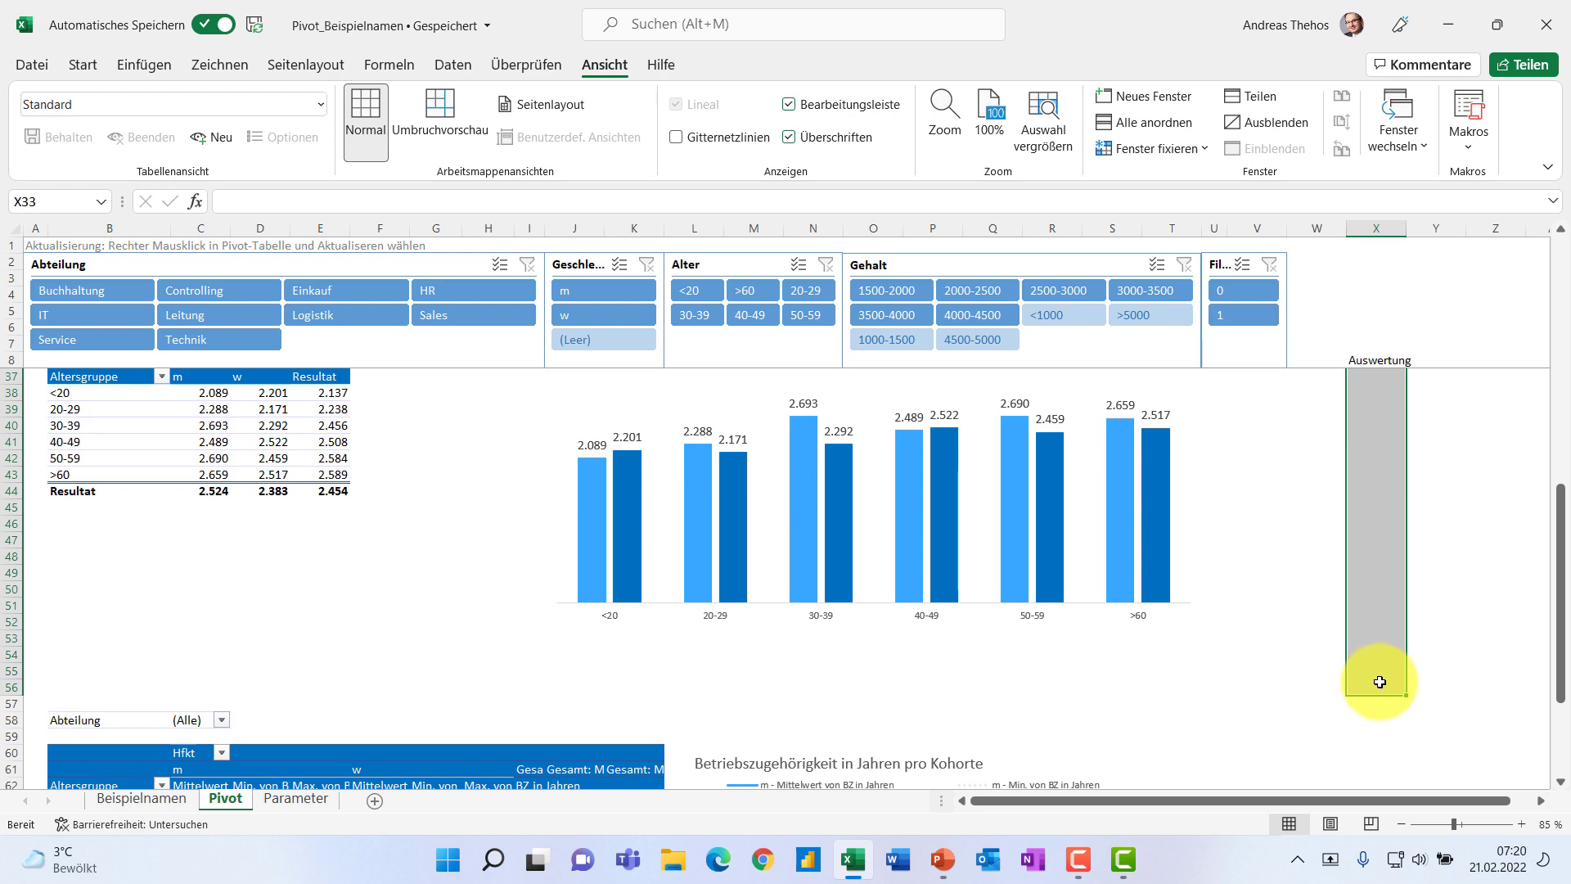
pyautogui.scroll(5, 1380, 680)
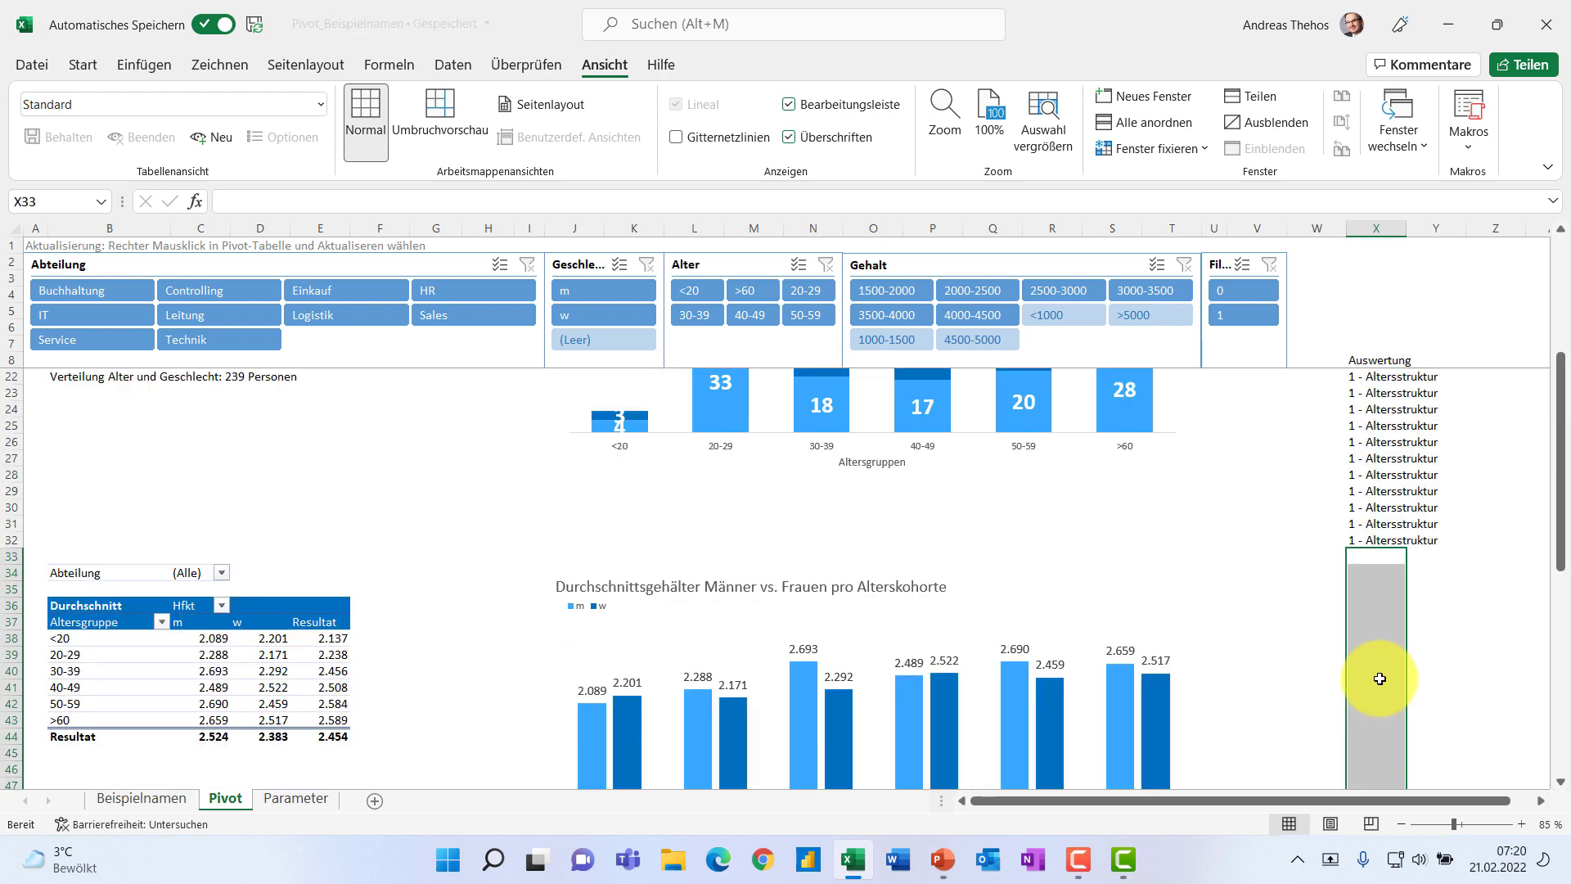
pyautogui.write('2')
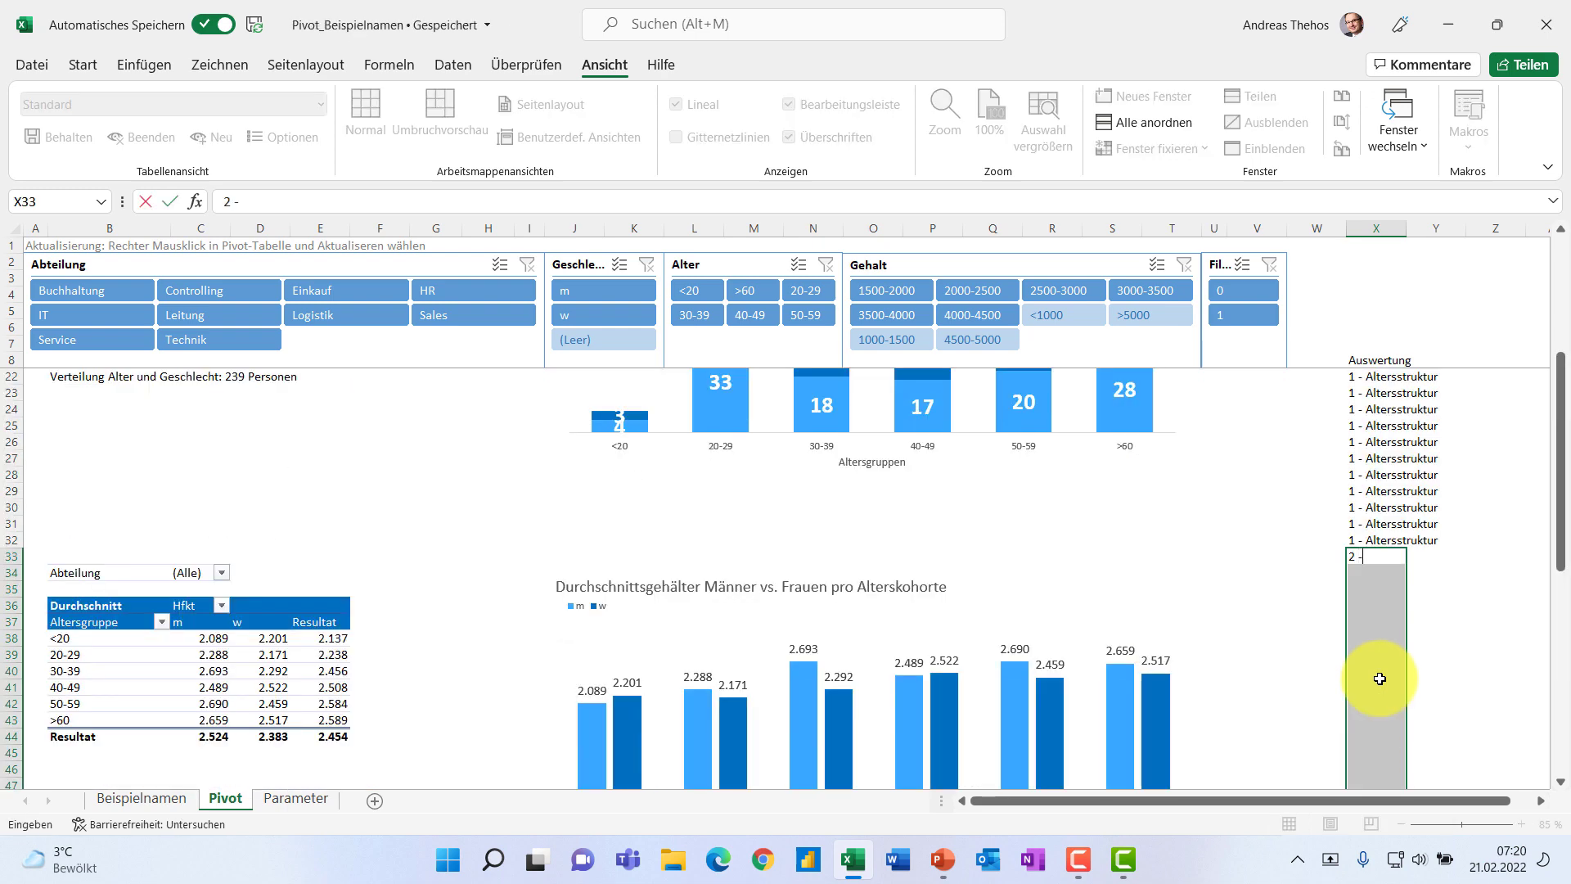
pyautogui.write(' - Durchn')
pyautogui.press('BackSpace')
pyautogui.write('schnittseinkommen')
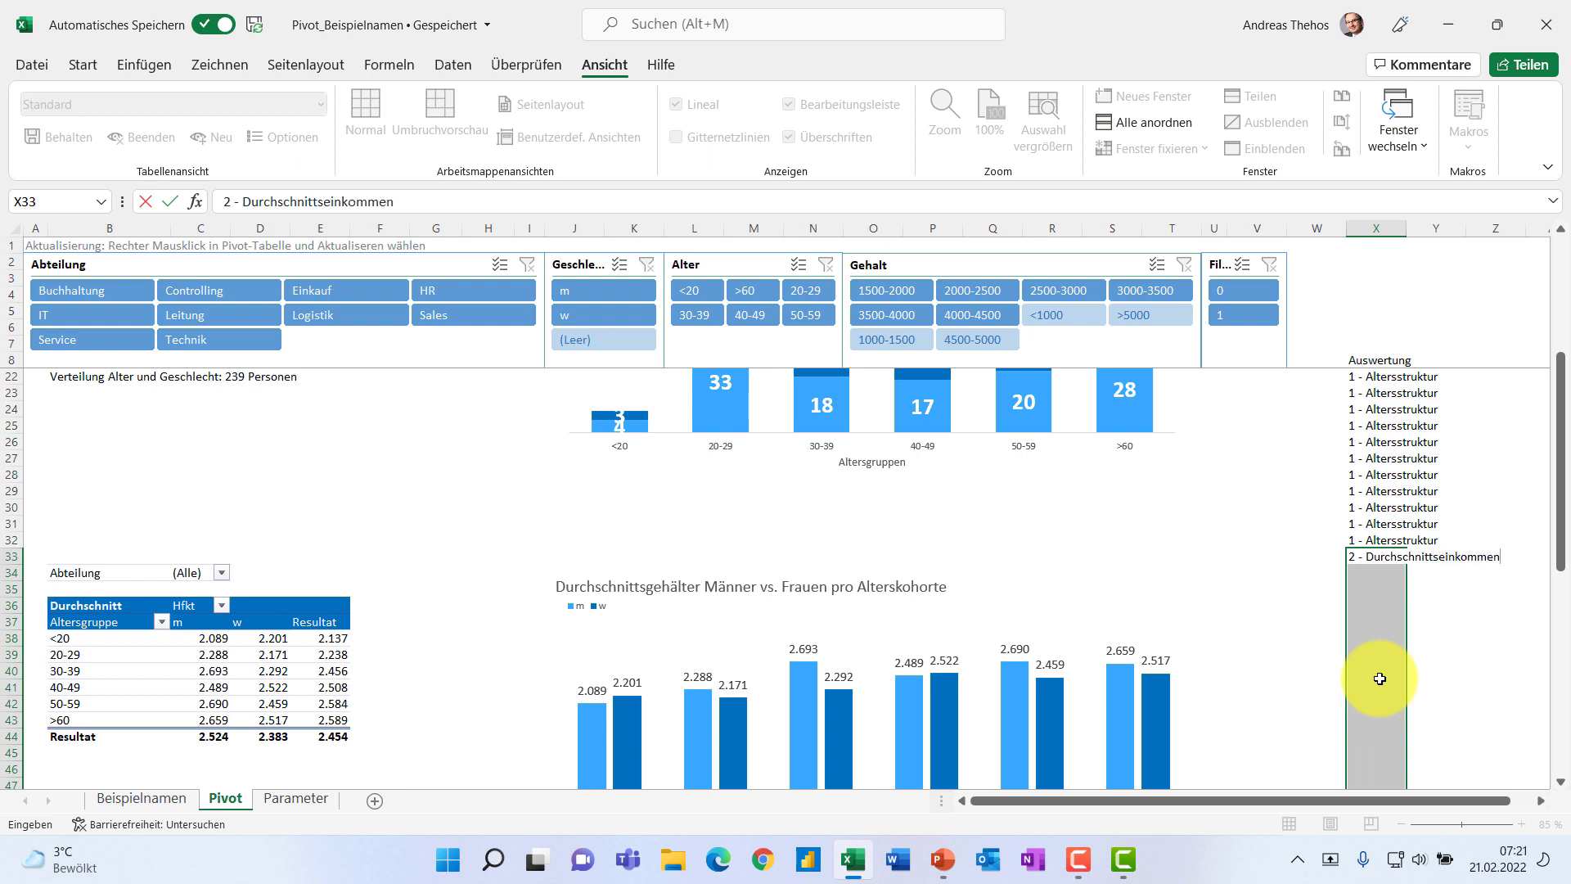
pyautogui.press('Return')
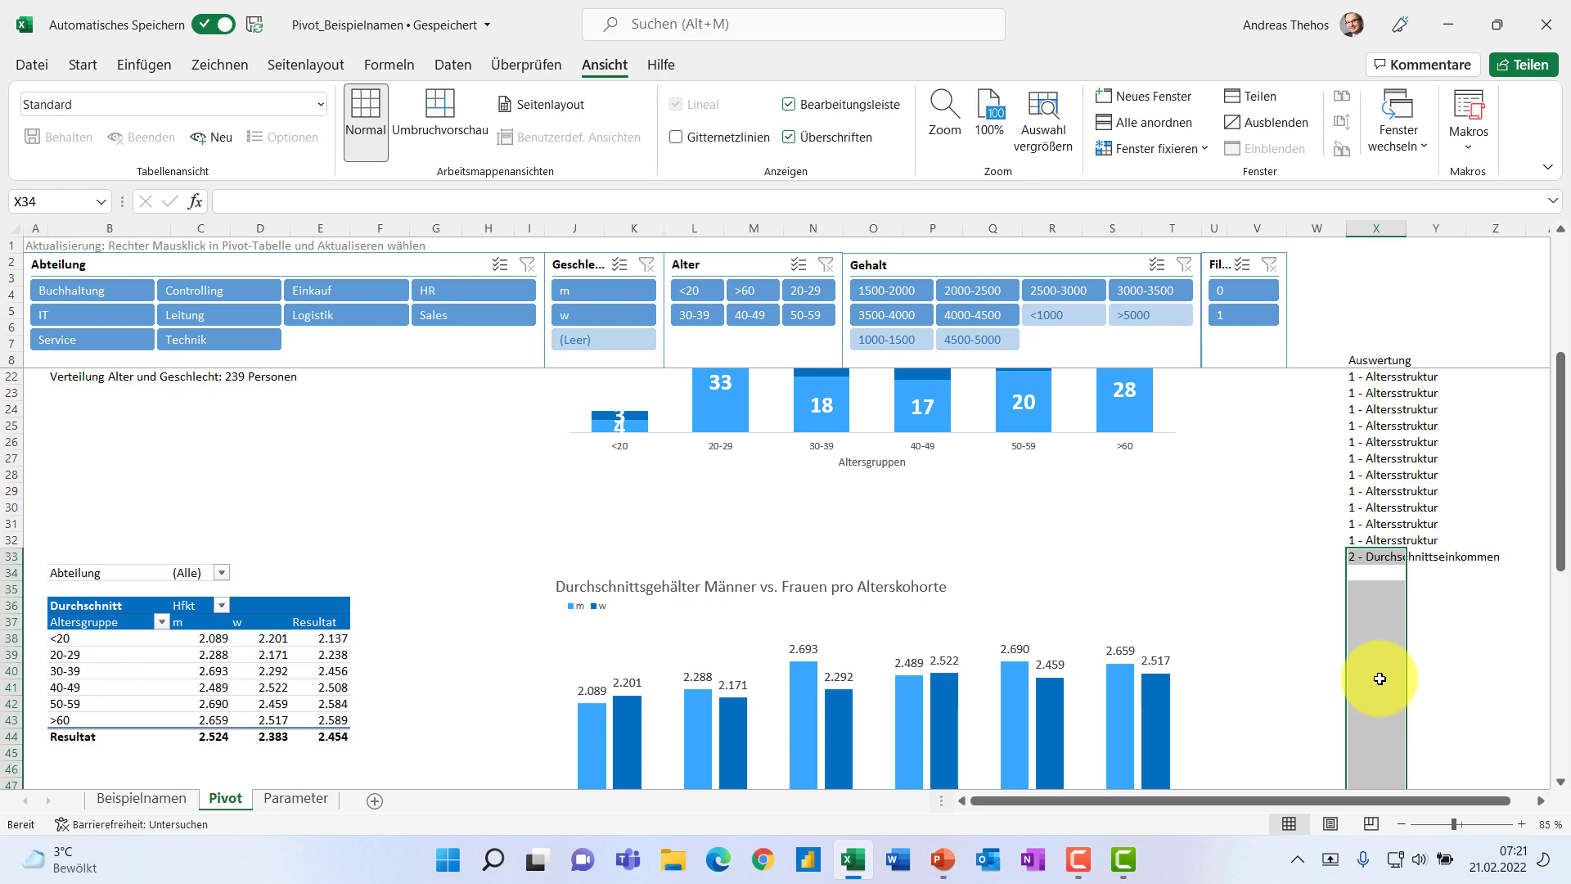
pyautogui.hotkey('ctrl', 'u')
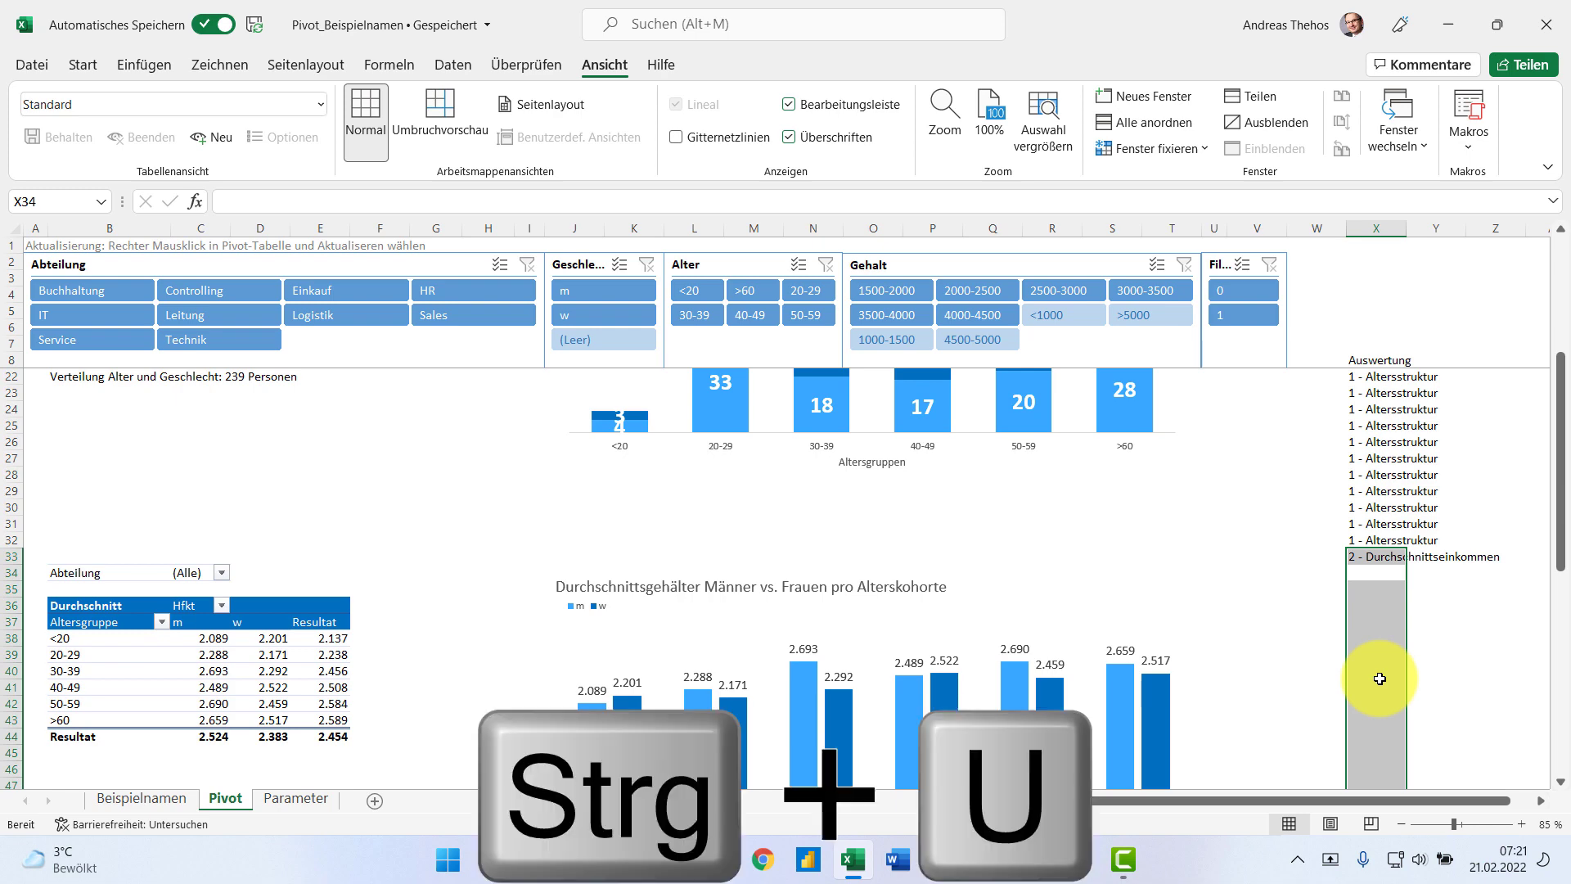
# - Fill the selected cells below X33 down through X56 with the label "2 - Durchschnittseinkommen"
pyautogui.hotkey('ctrl', 'u')
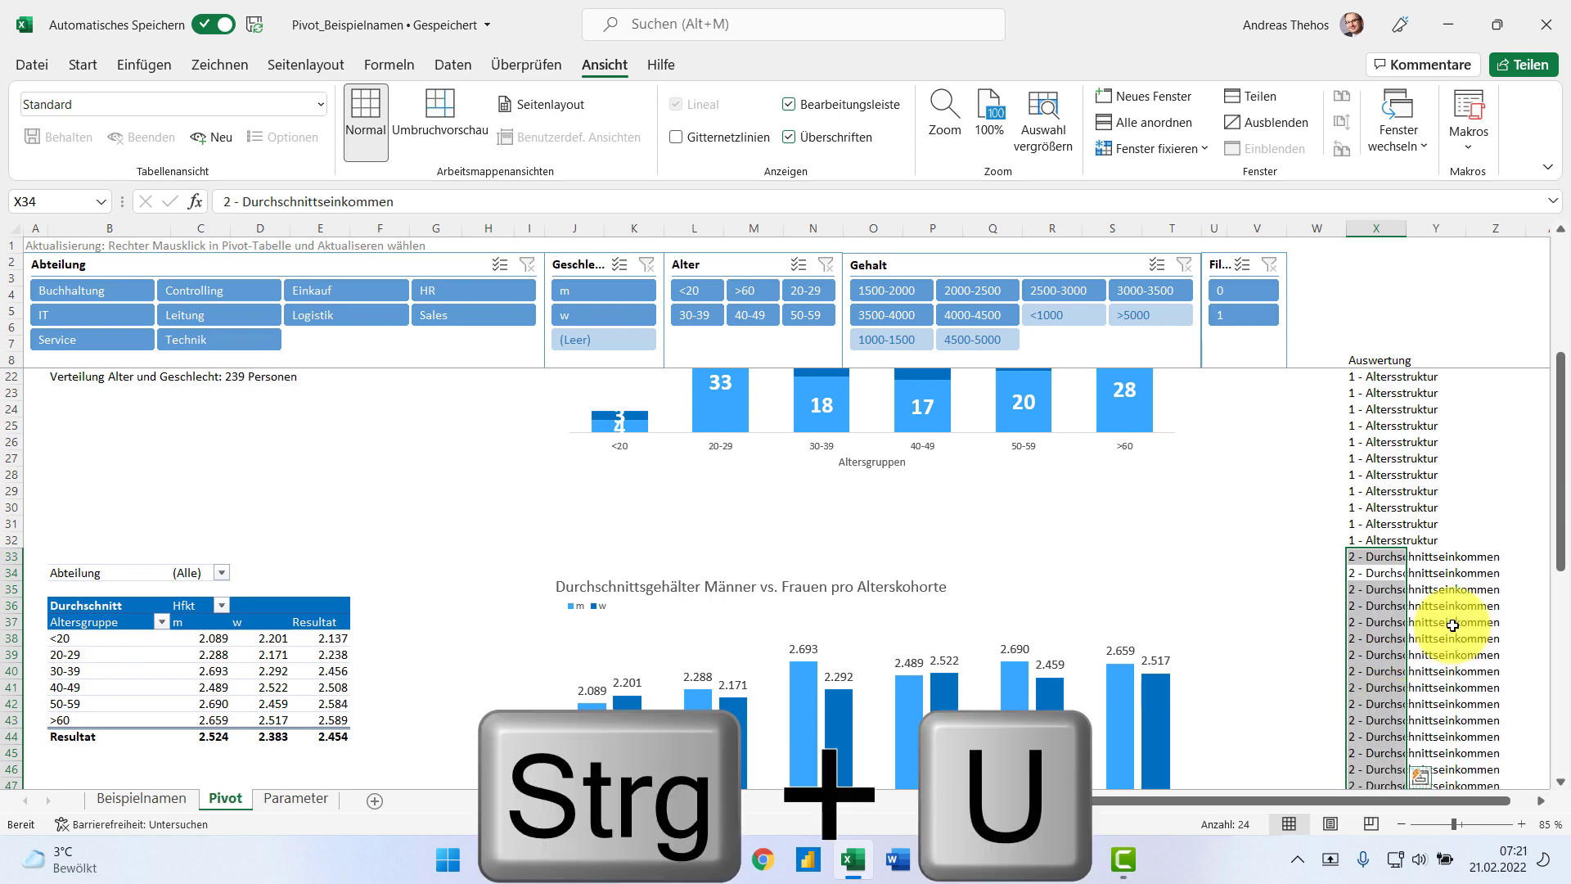
# - Fill cells X57:X82 beside the tenure analysis with the label "3 - Betriebszugehörigkeit"
pyautogui.scroll(-9, 1452, 625)
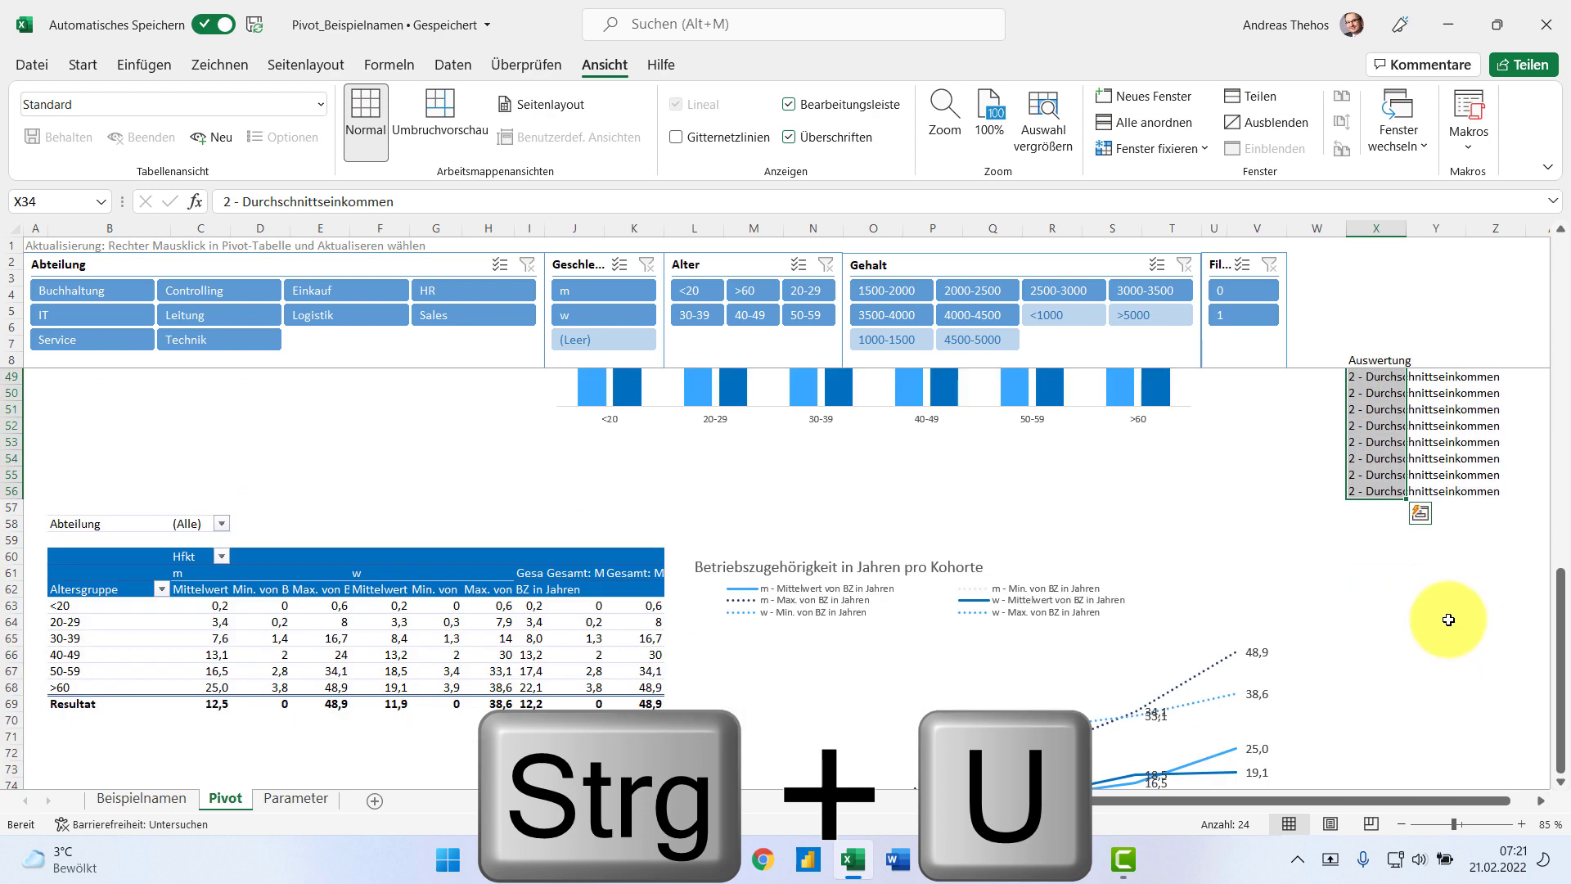
pyautogui.scroll(-1, 1448, 620)
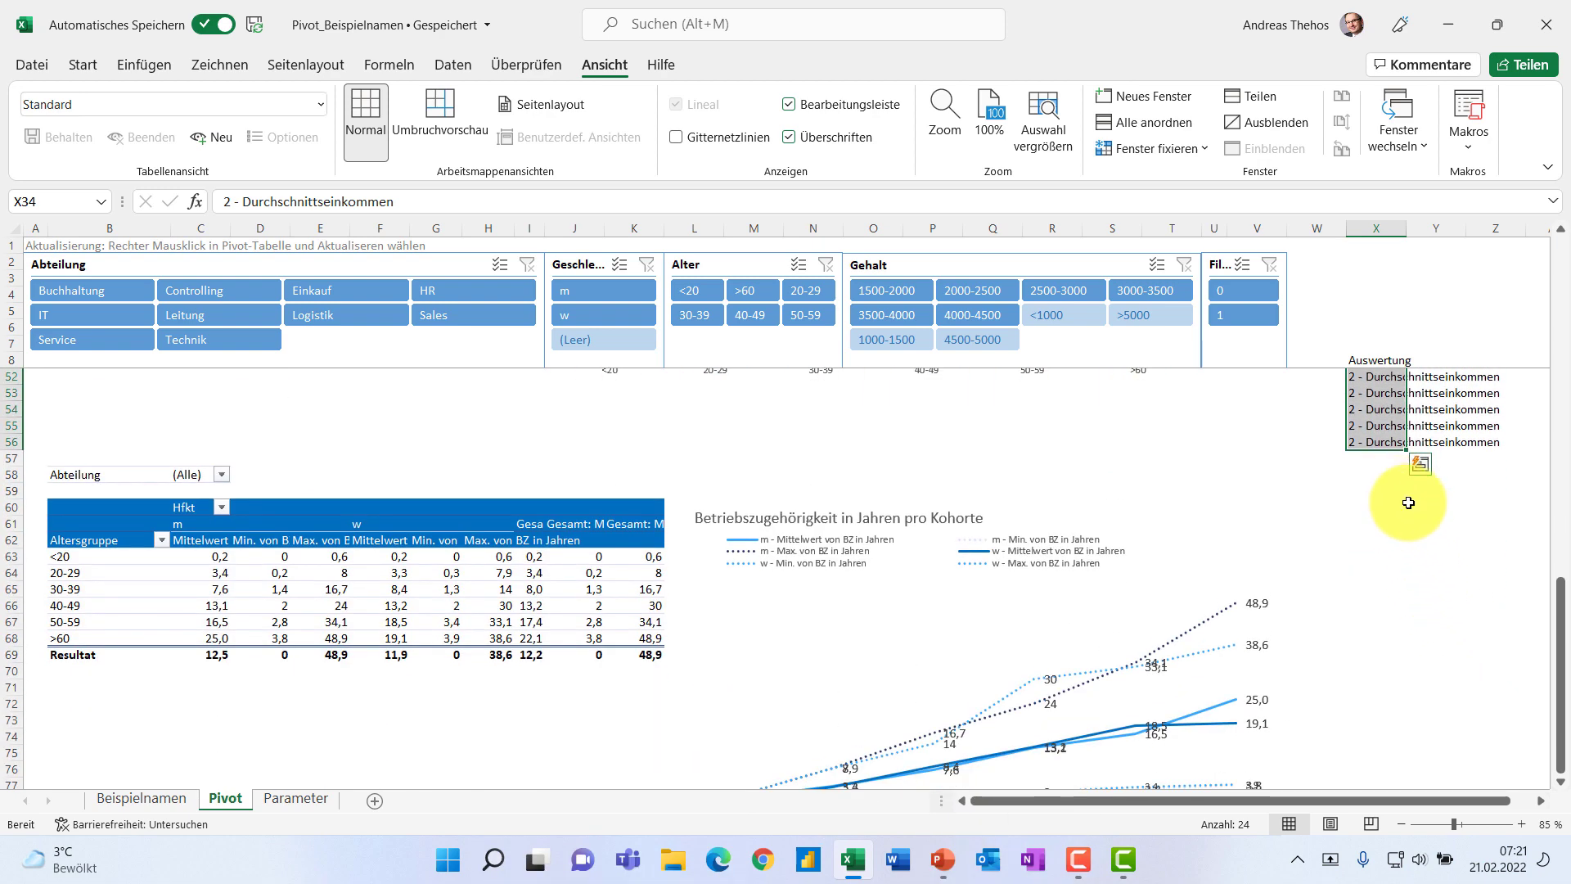
pyautogui.scroll(-1, 1399, 536)
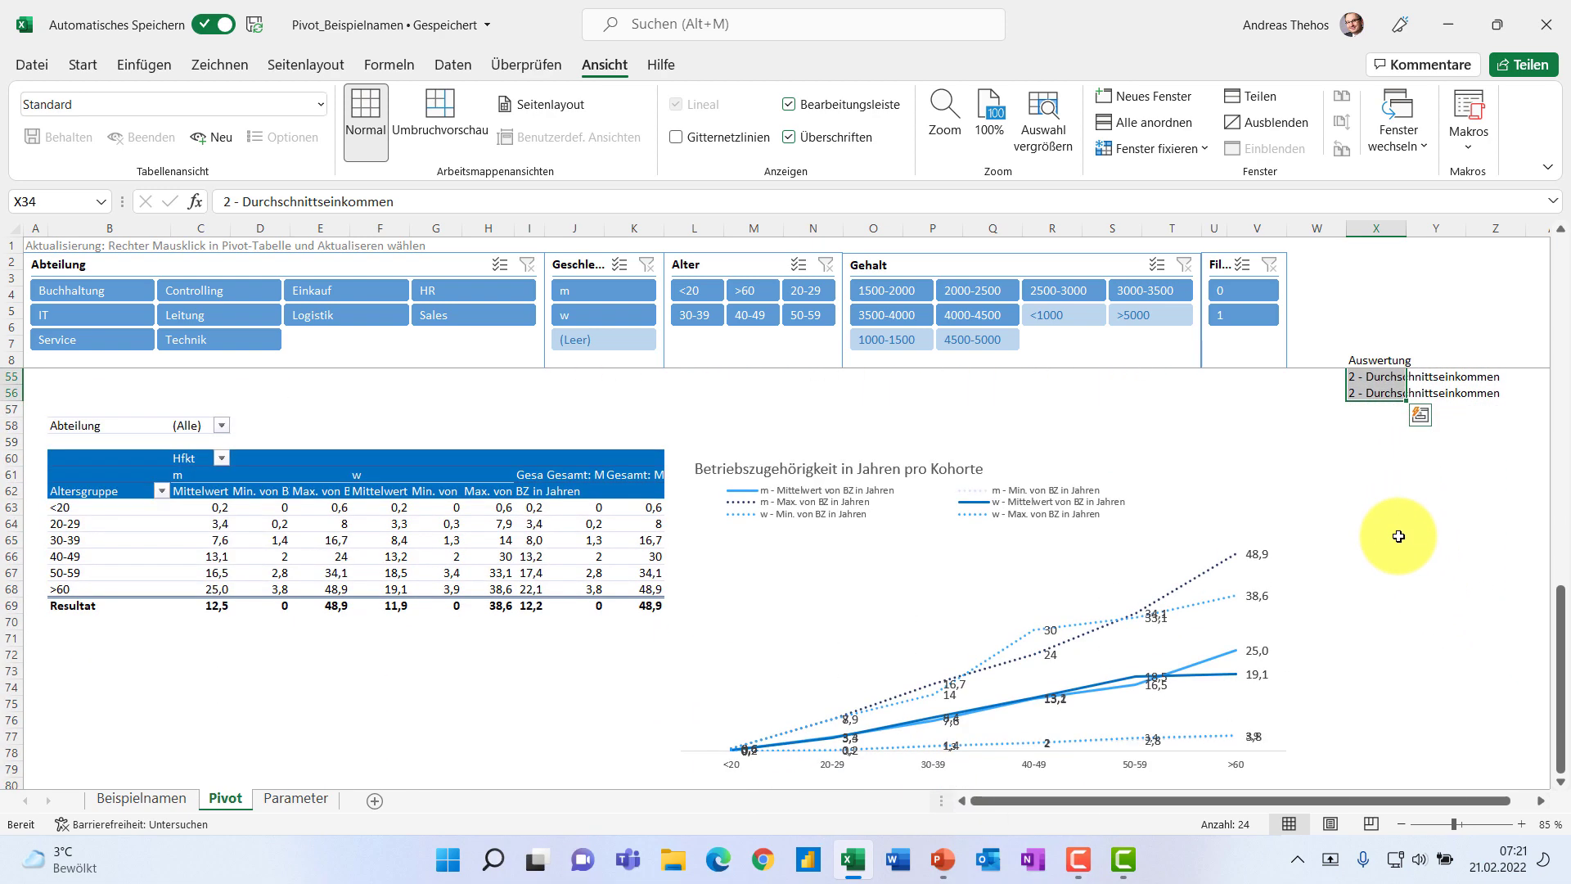
pyautogui.click(1368, 411)
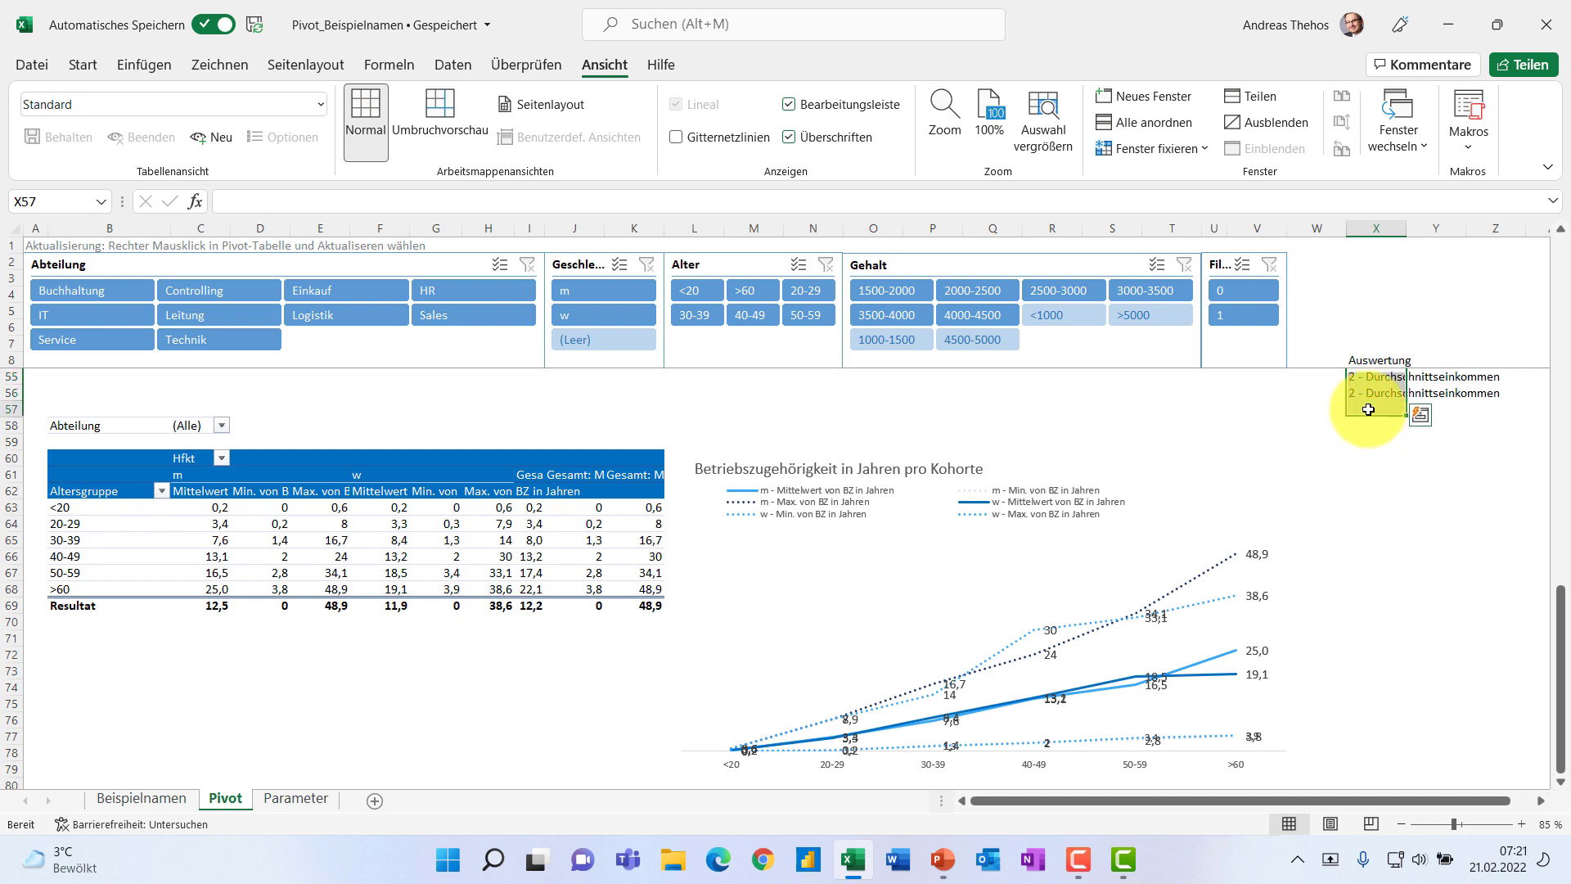
pyautogui.moveTo(1368, 410); pyautogui.dragTo(1396, 714)
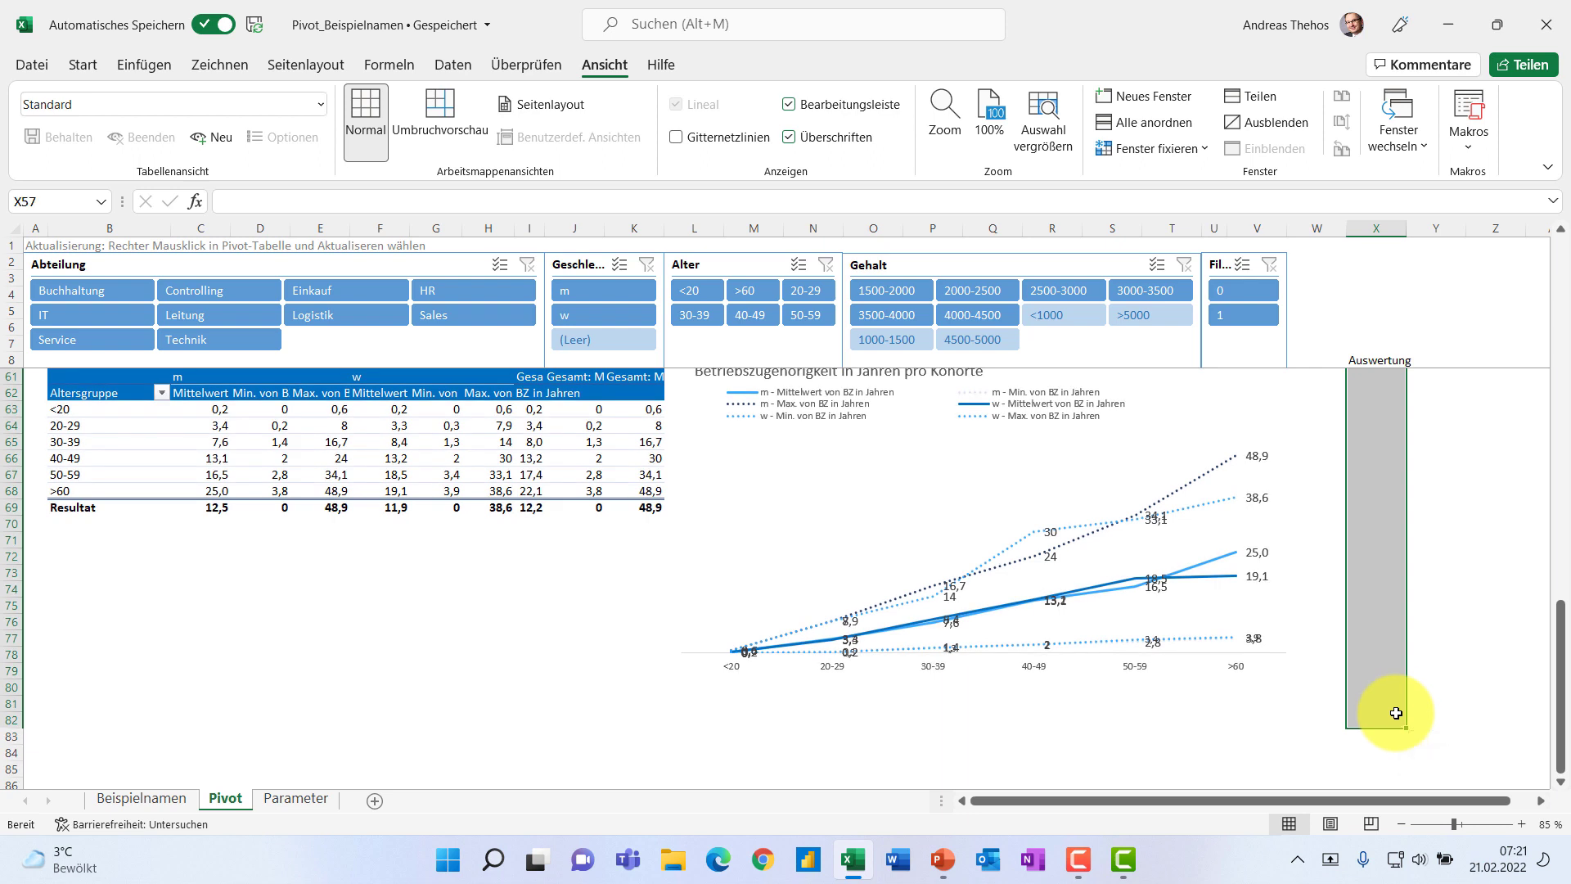
pyautogui.write('3 - ')
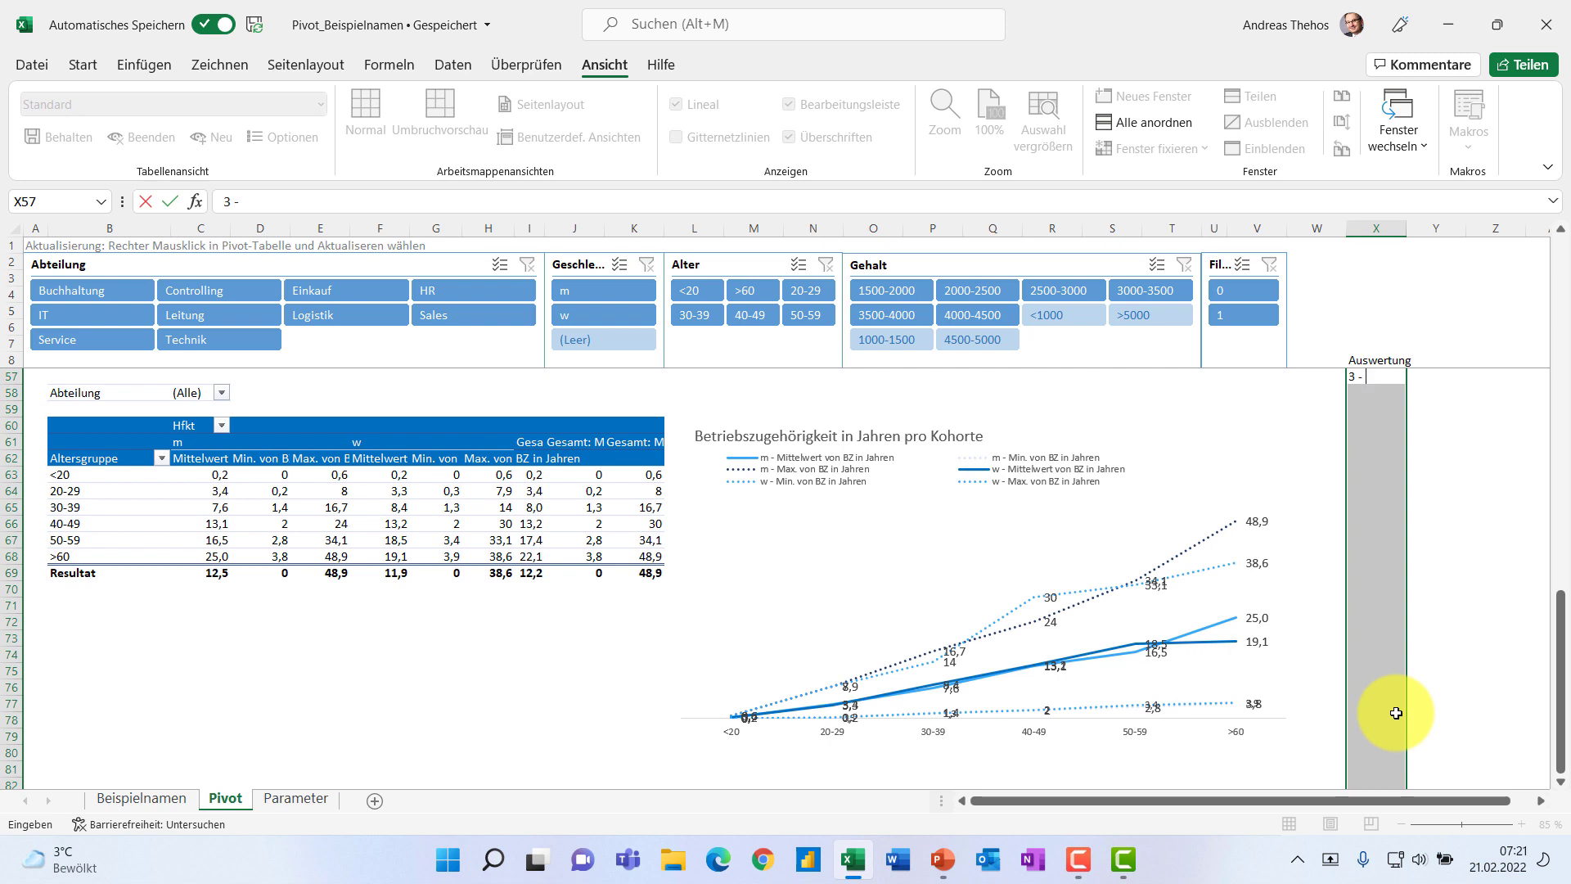
pyautogui.write('Betriebss')
pyautogui.write('ugehörigkeit')
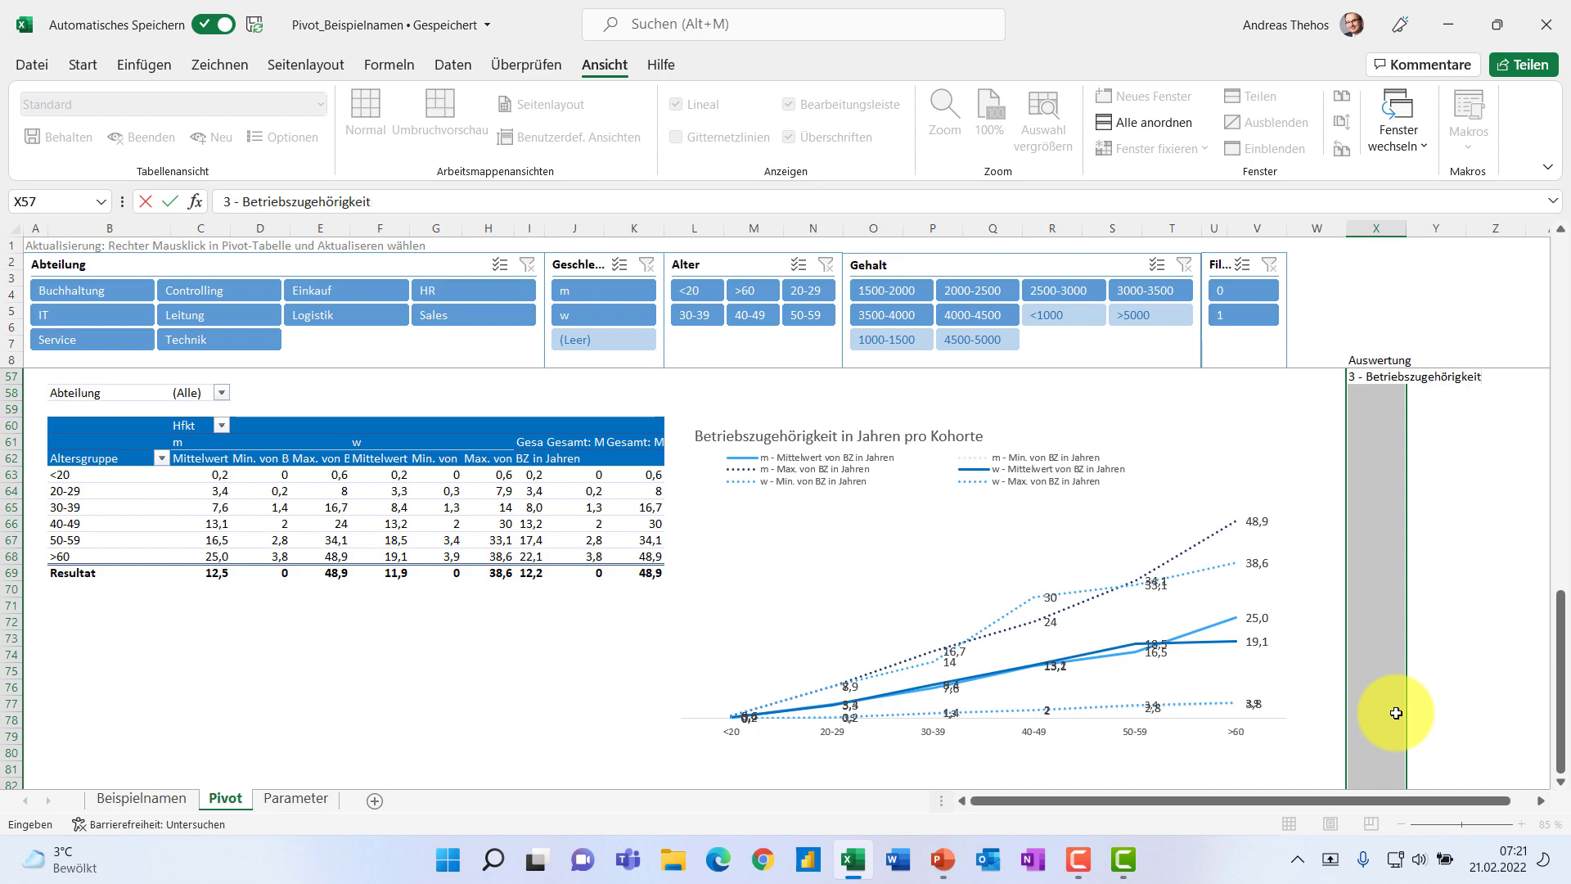
pyautogui.hotkey('ctrl', 'Return')
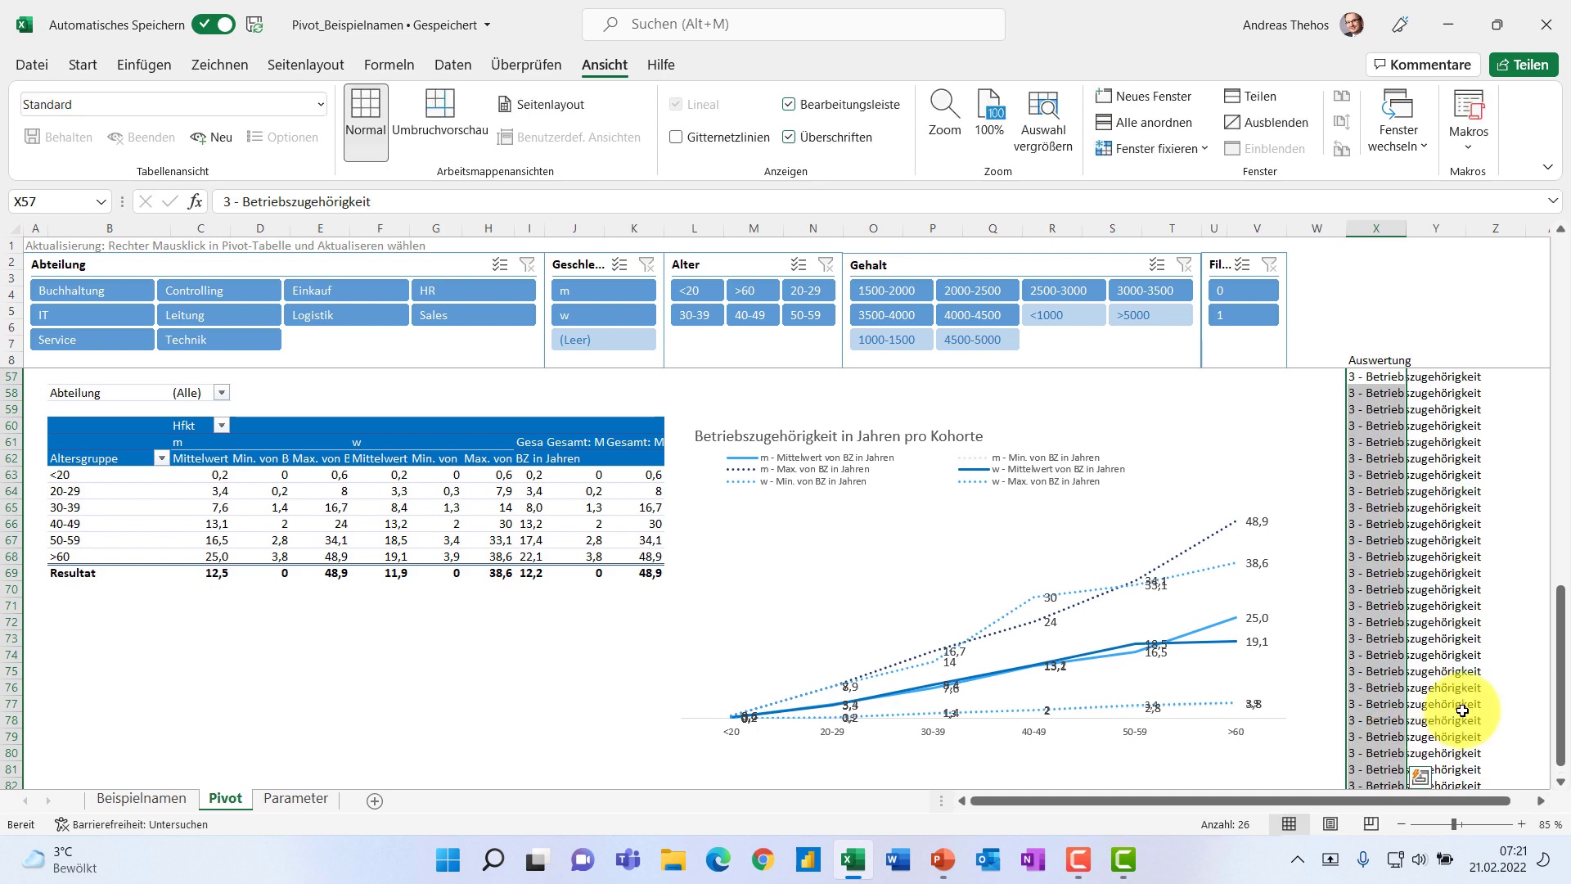
# - Format the Auswertung list X8:X82 as a table with headers in an orange medium style, and dismiss the data analysis suggestion
pyautogui.scroll(7, 1325, 638)
pyautogui.scroll(9, 1281, 623)
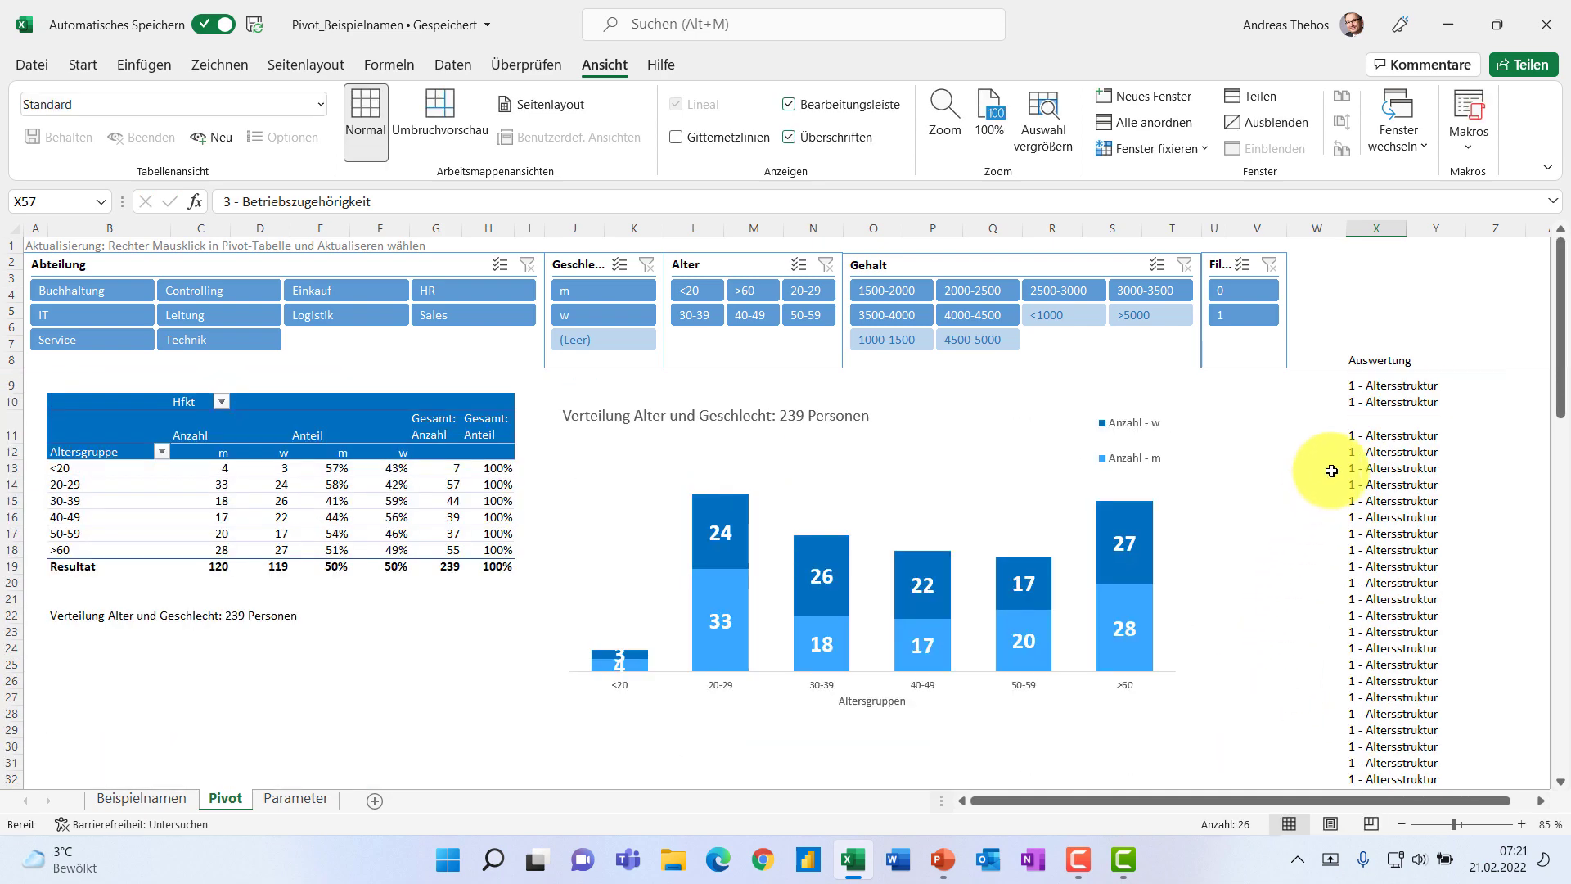
pyautogui.moveTo(1374, 403); pyautogui.dragTo(1368, 420)
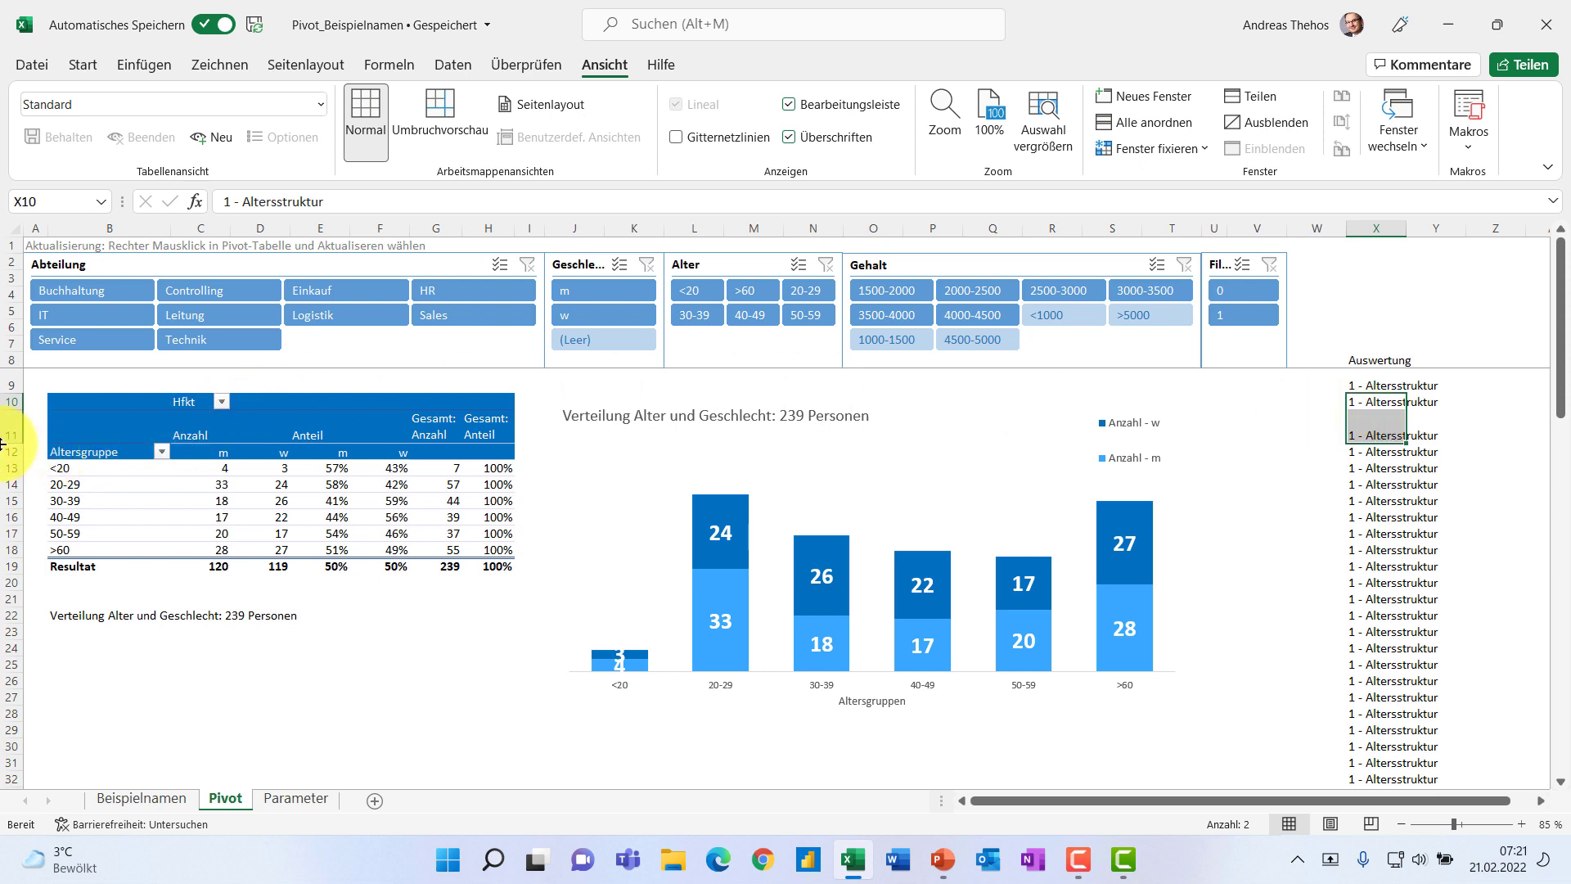
pyautogui.click(1376, 357)
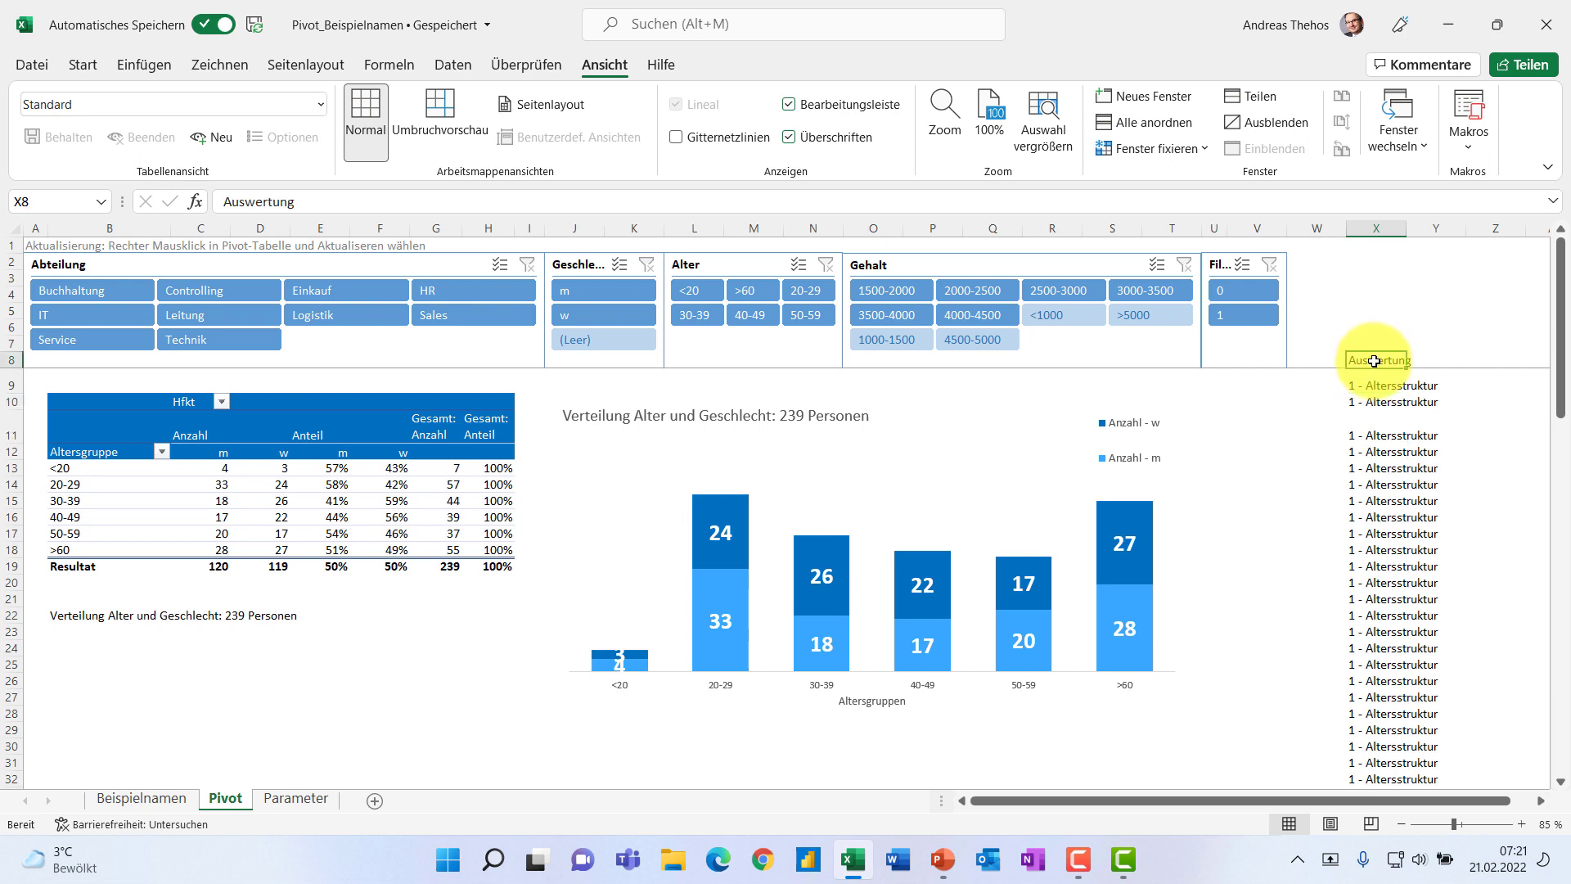
pyautogui.click(1391, 484)
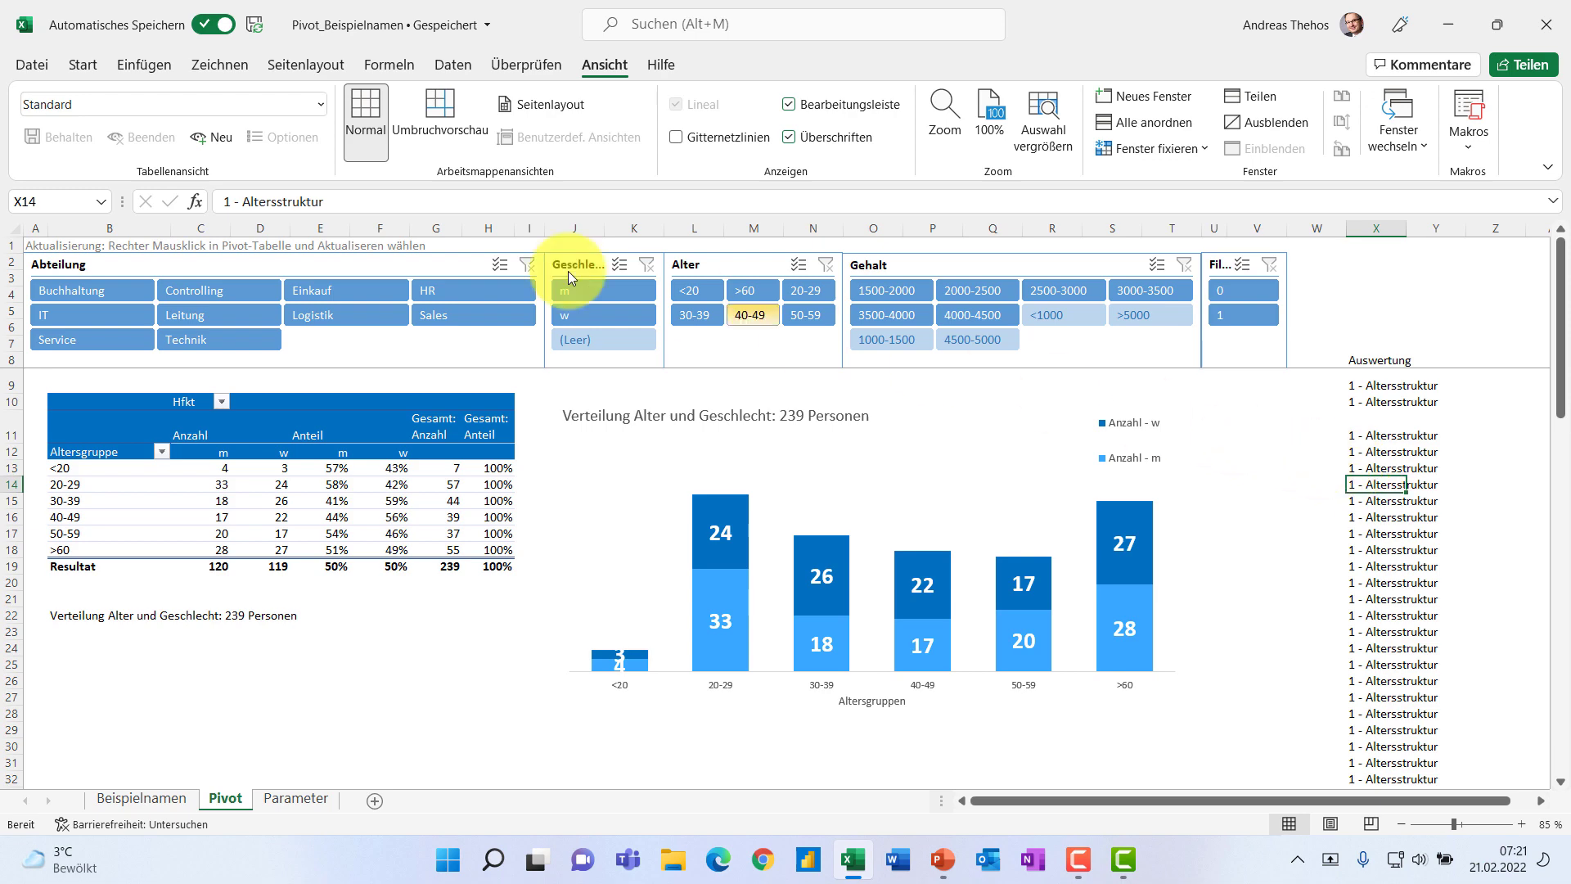
pyautogui.click(74, 70)
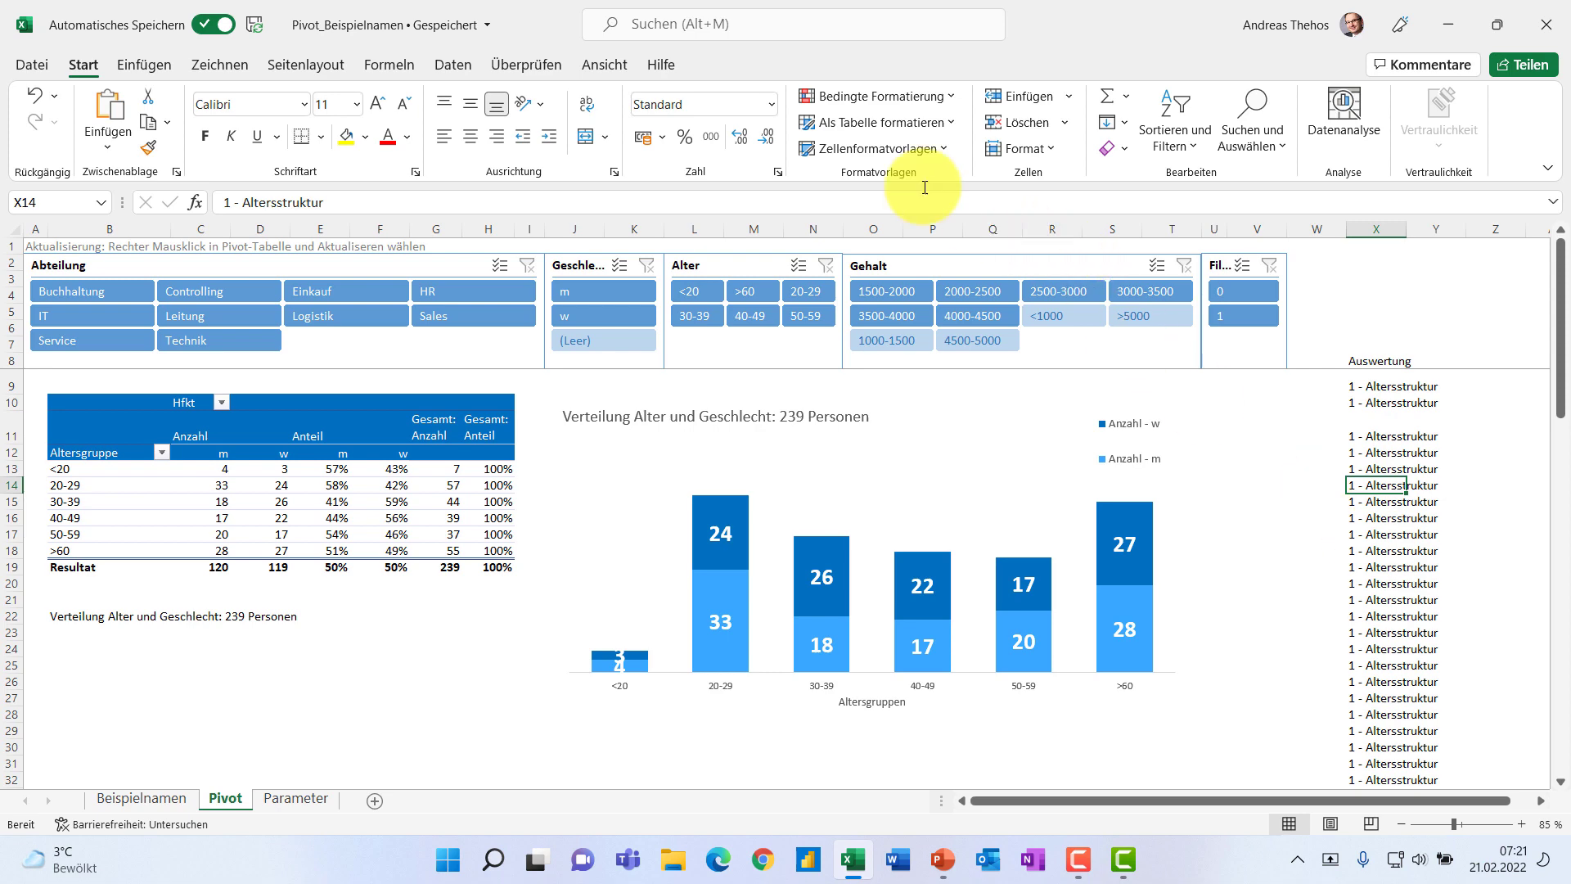
pyautogui.click(833, 126)
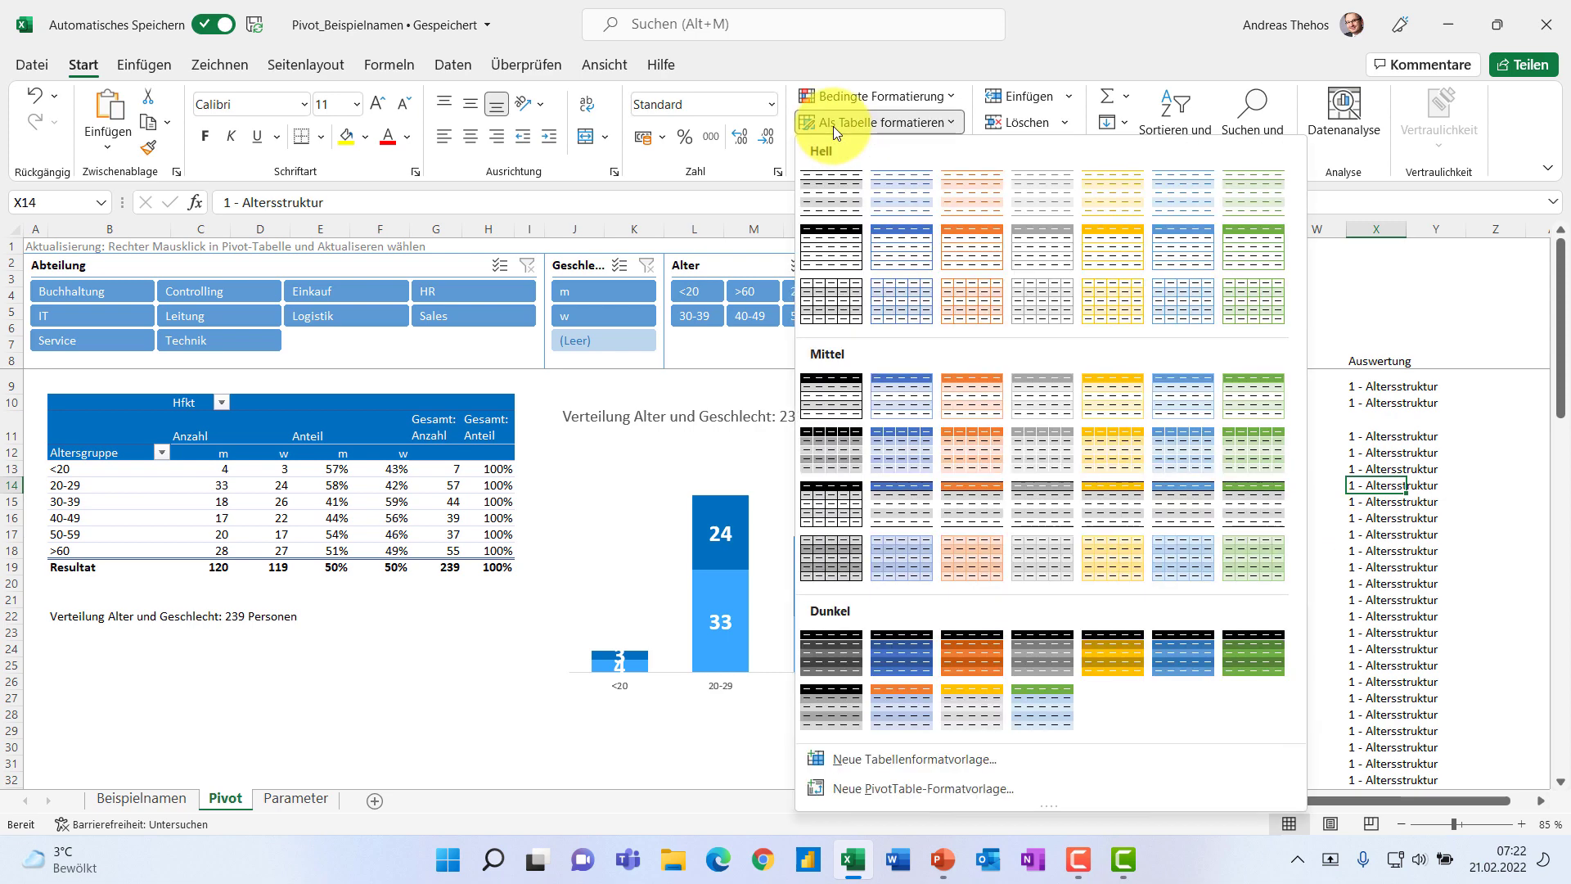
pyautogui.click(975, 437)
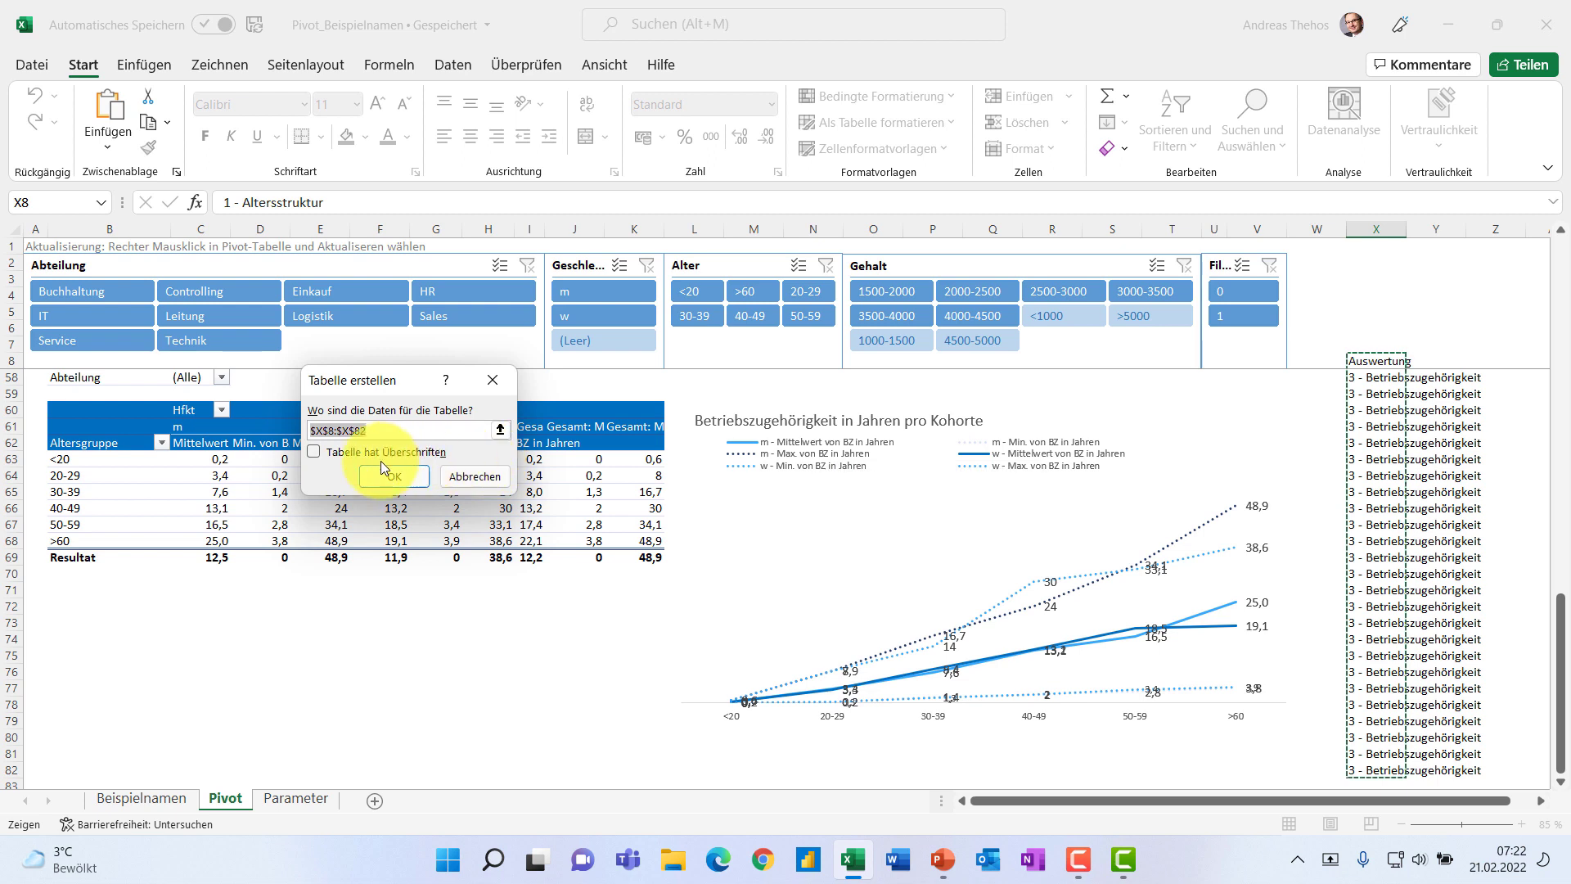
pyautogui.click(326, 449)
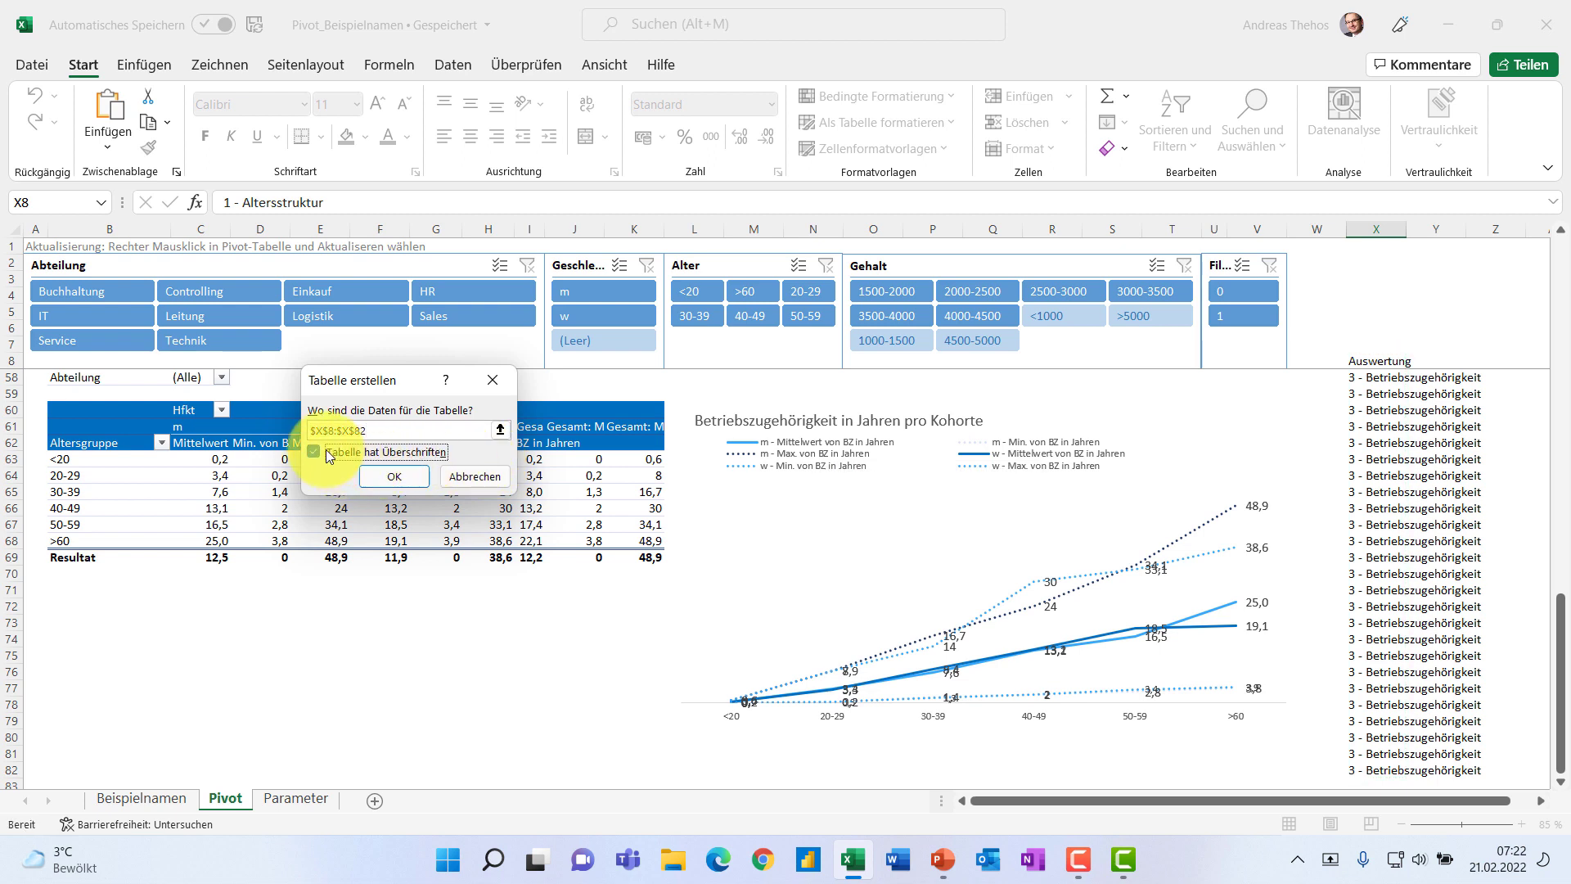
pyautogui.click(386, 475)
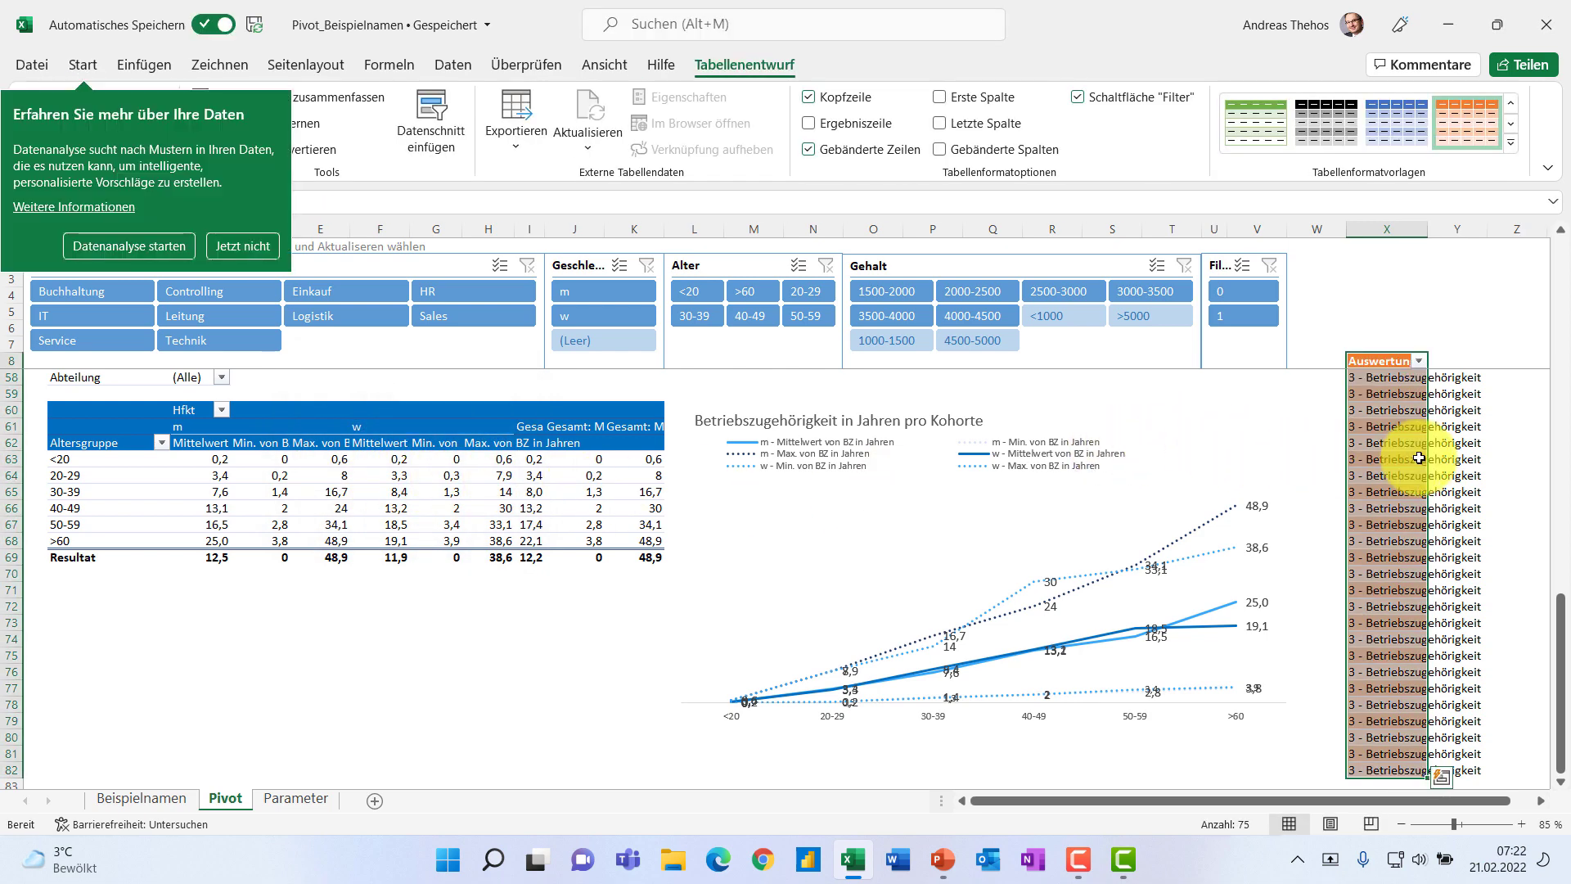
pyautogui.click(253, 253)
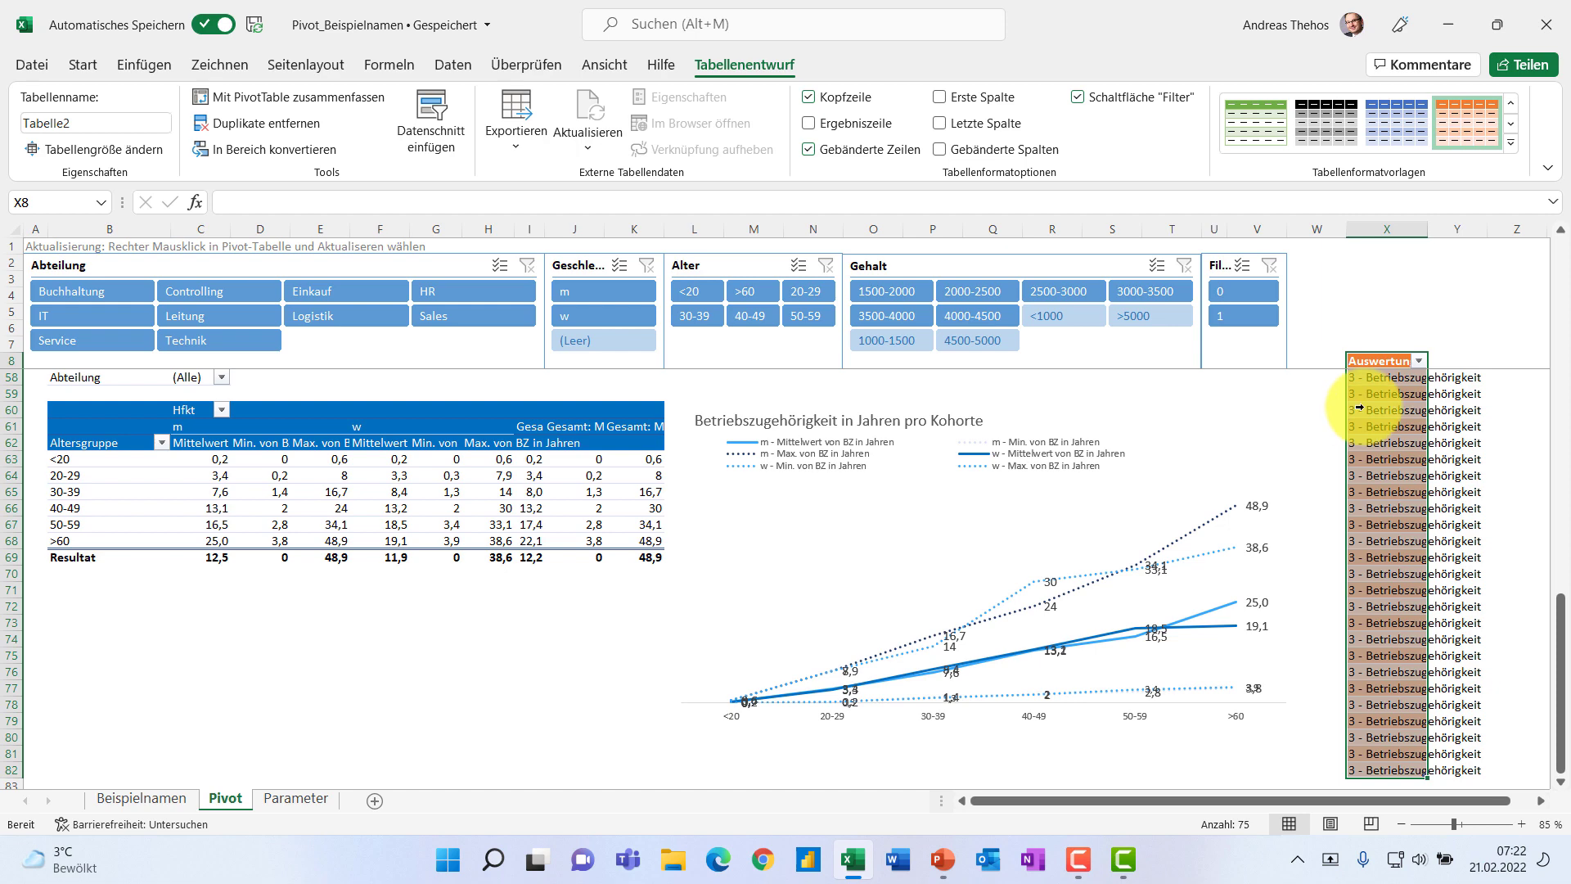
# - Apply the plain, unformatted table style to the Auswertung table and name the table fltAuswertung
pyautogui.click(1513, 144)
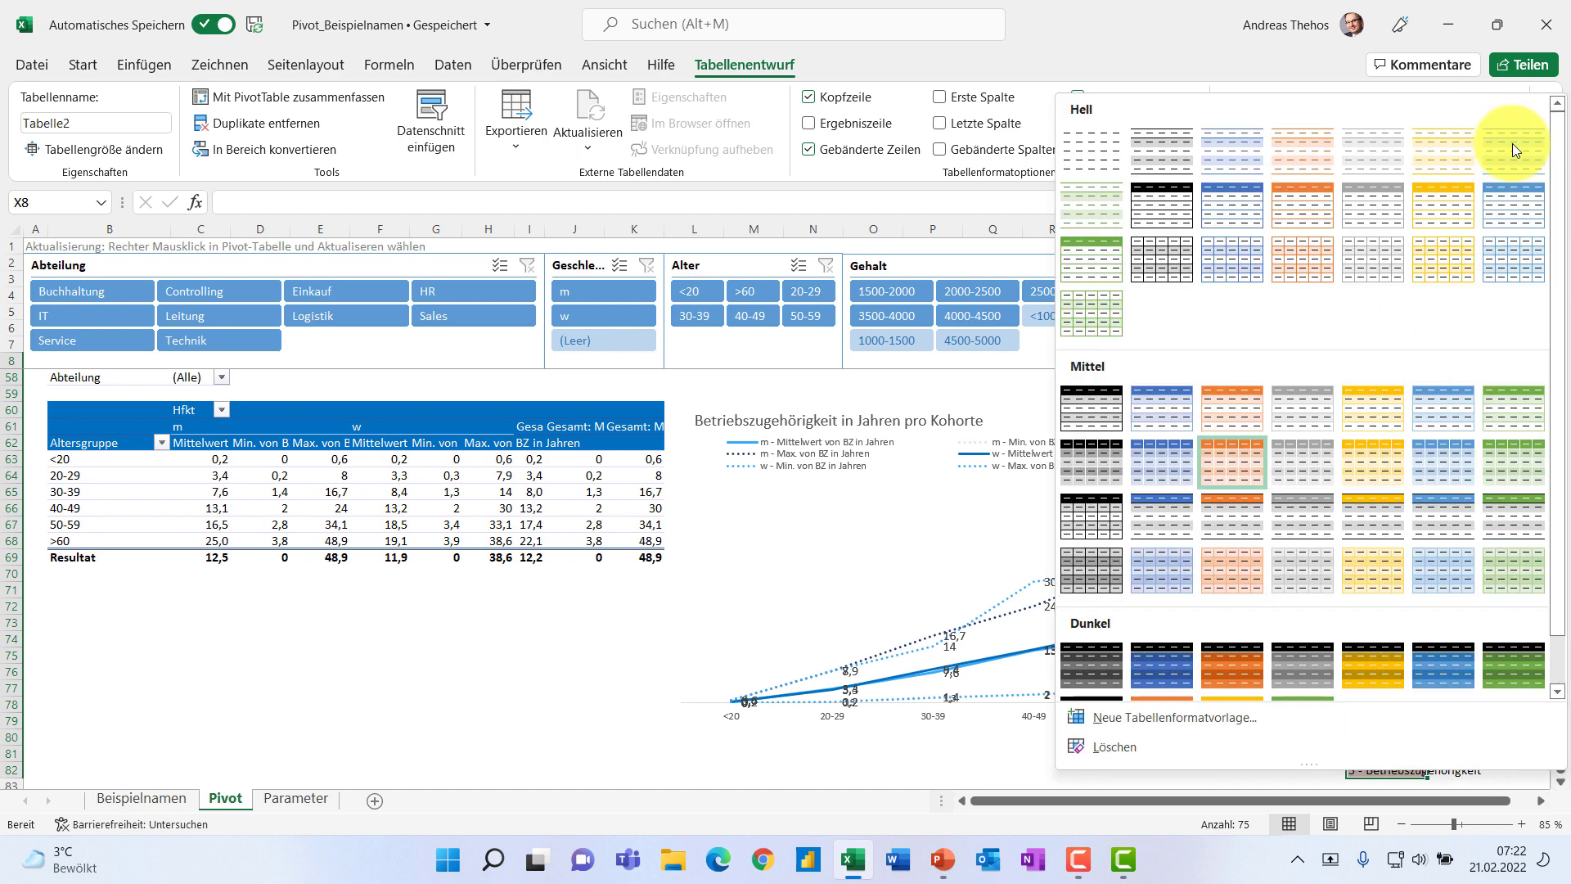
pyautogui.click(1107, 154)
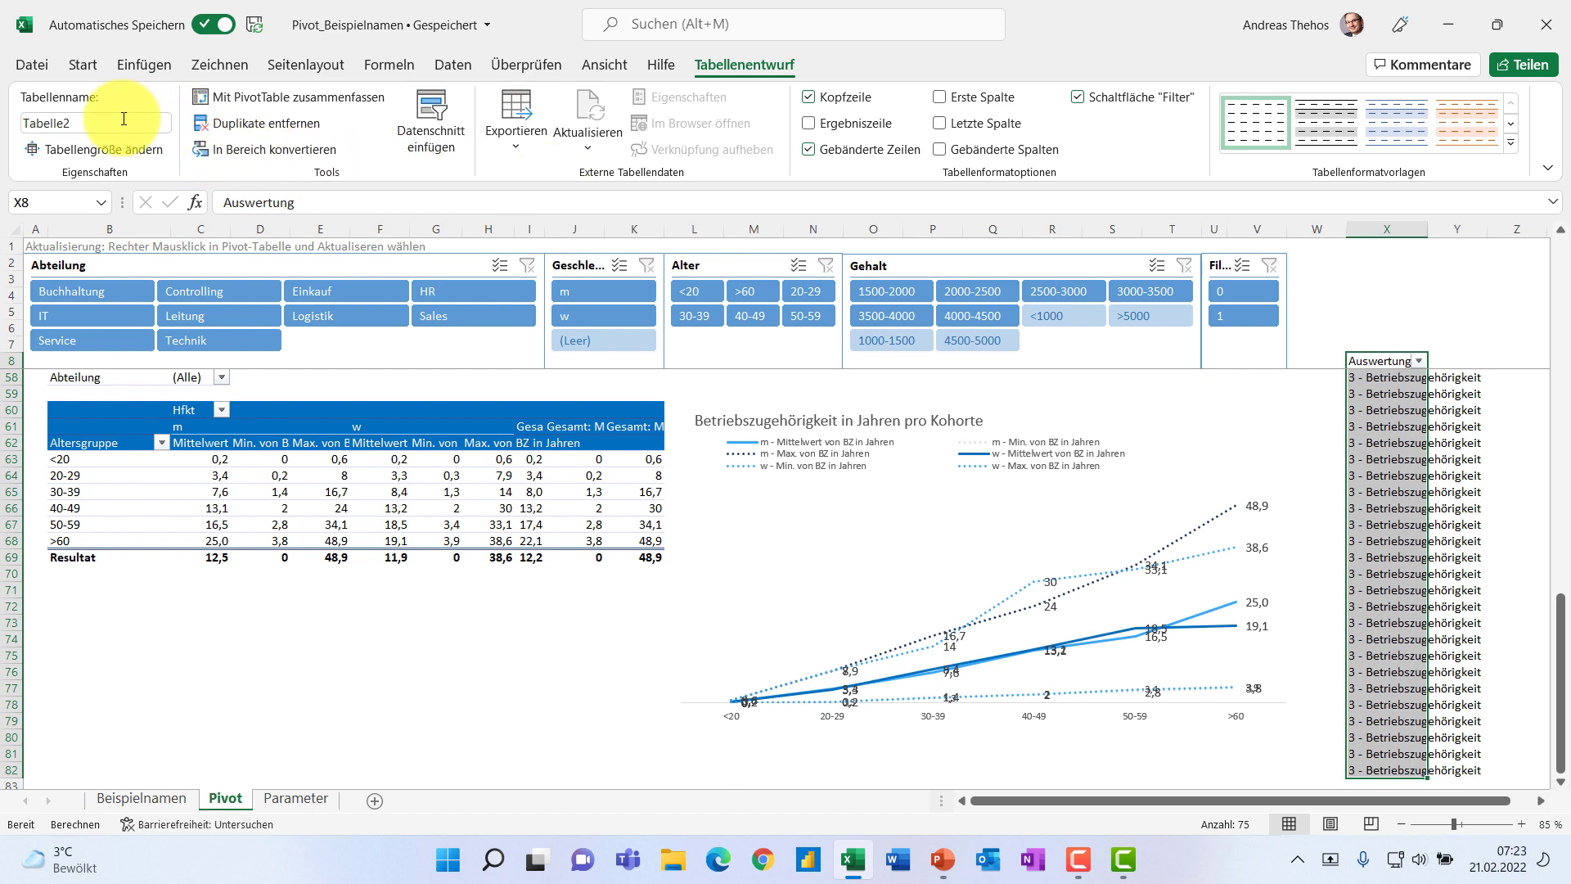
pyautogui.click(96, 120)
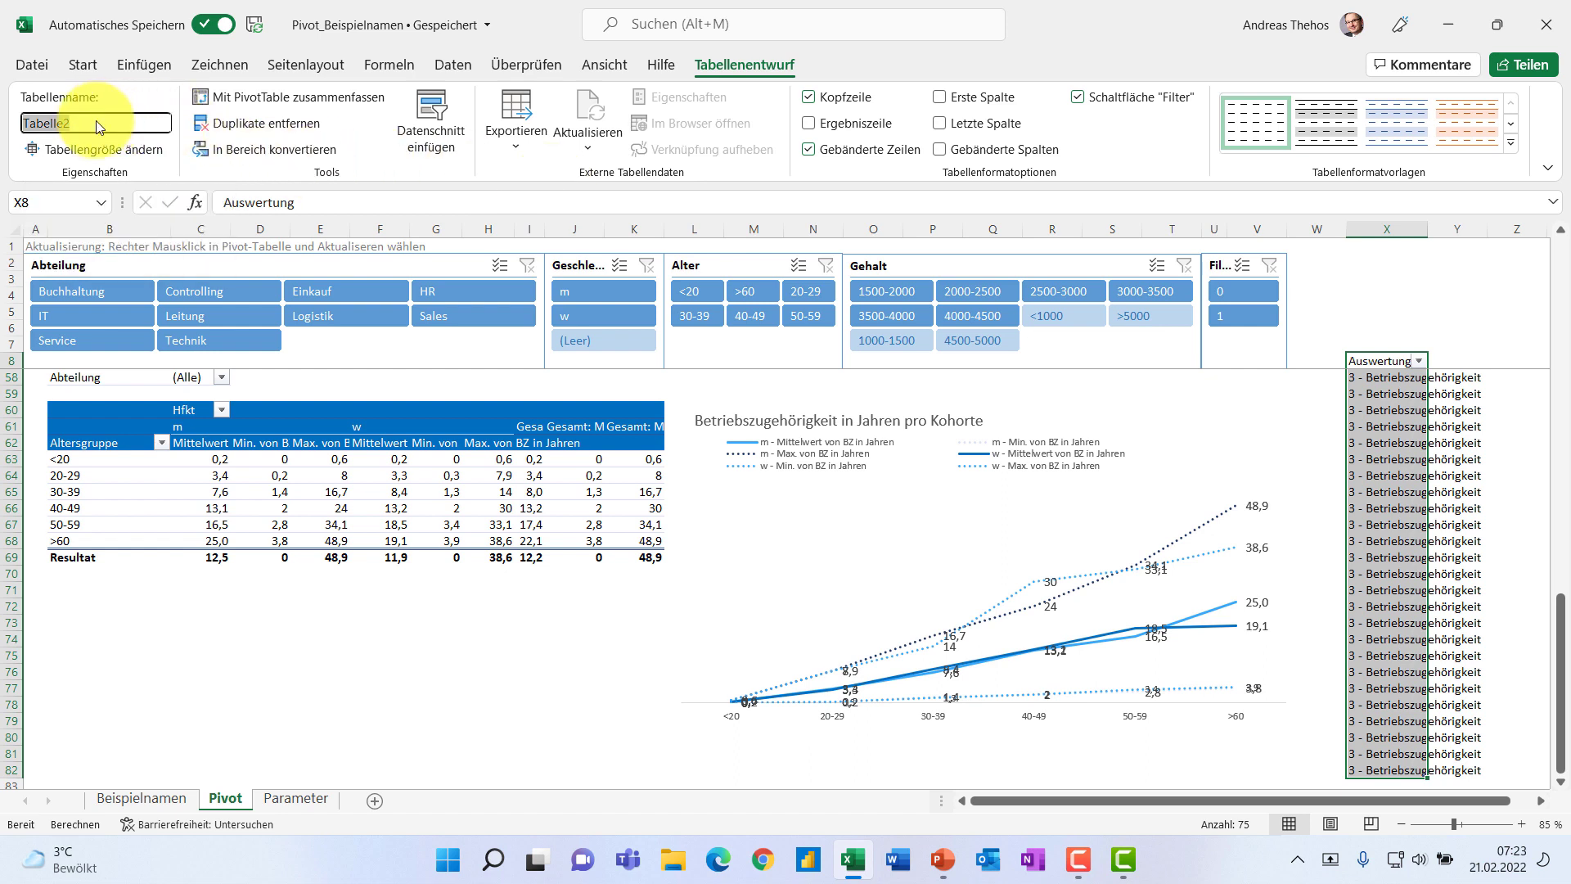
pyautogui.write('fltAuswertung')
pyautogui.press('Return')
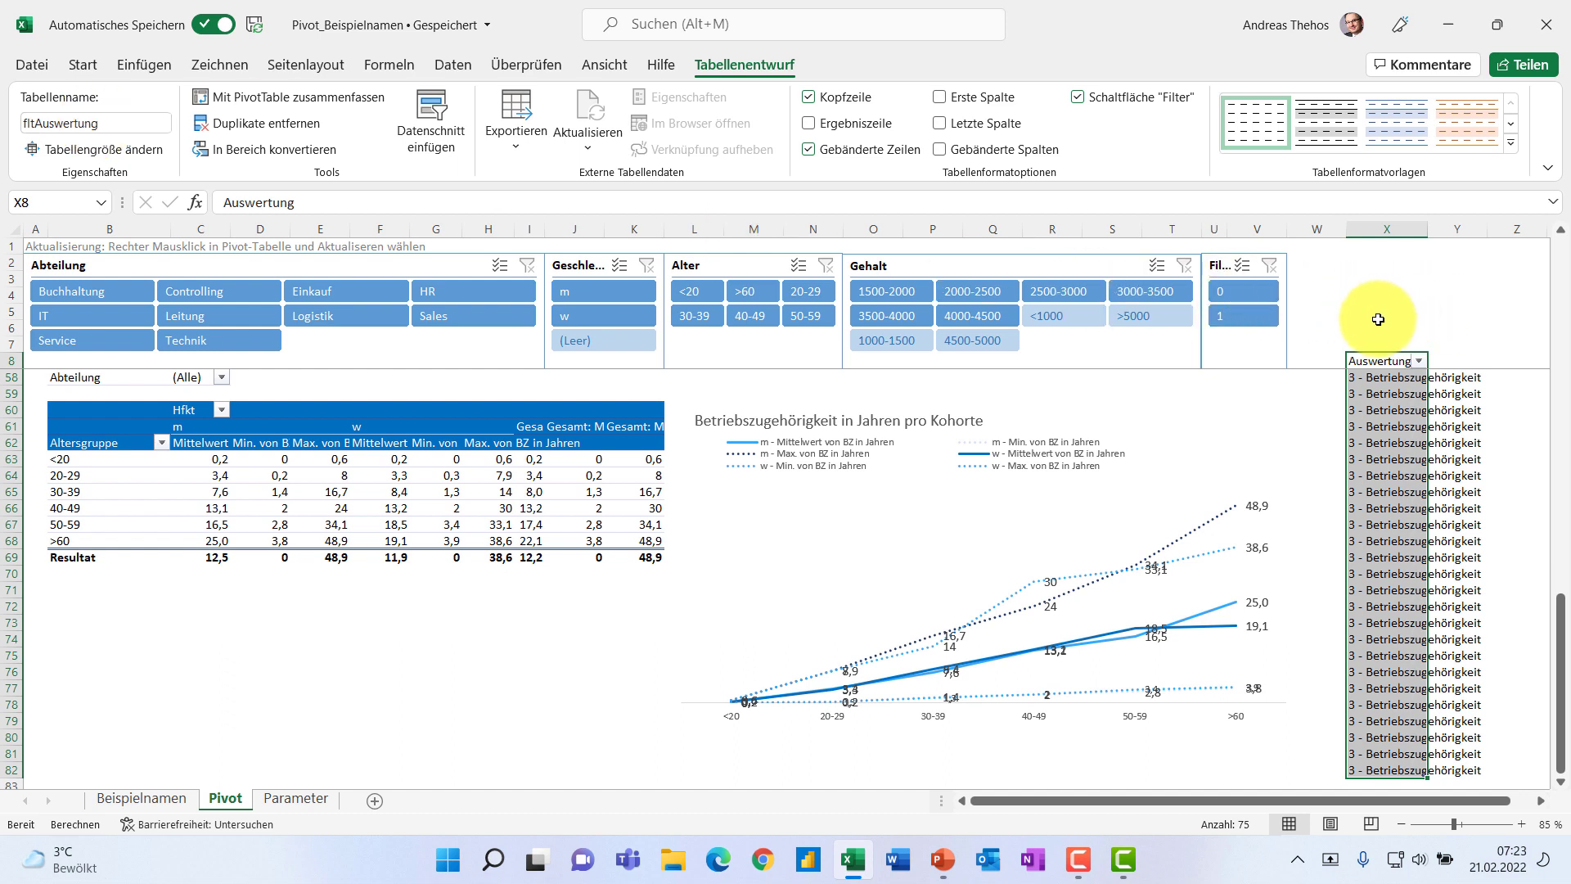
# - Insert a slicer for the Auswertung column of the fltAuswertung table
pyautogui.click(605, 140)
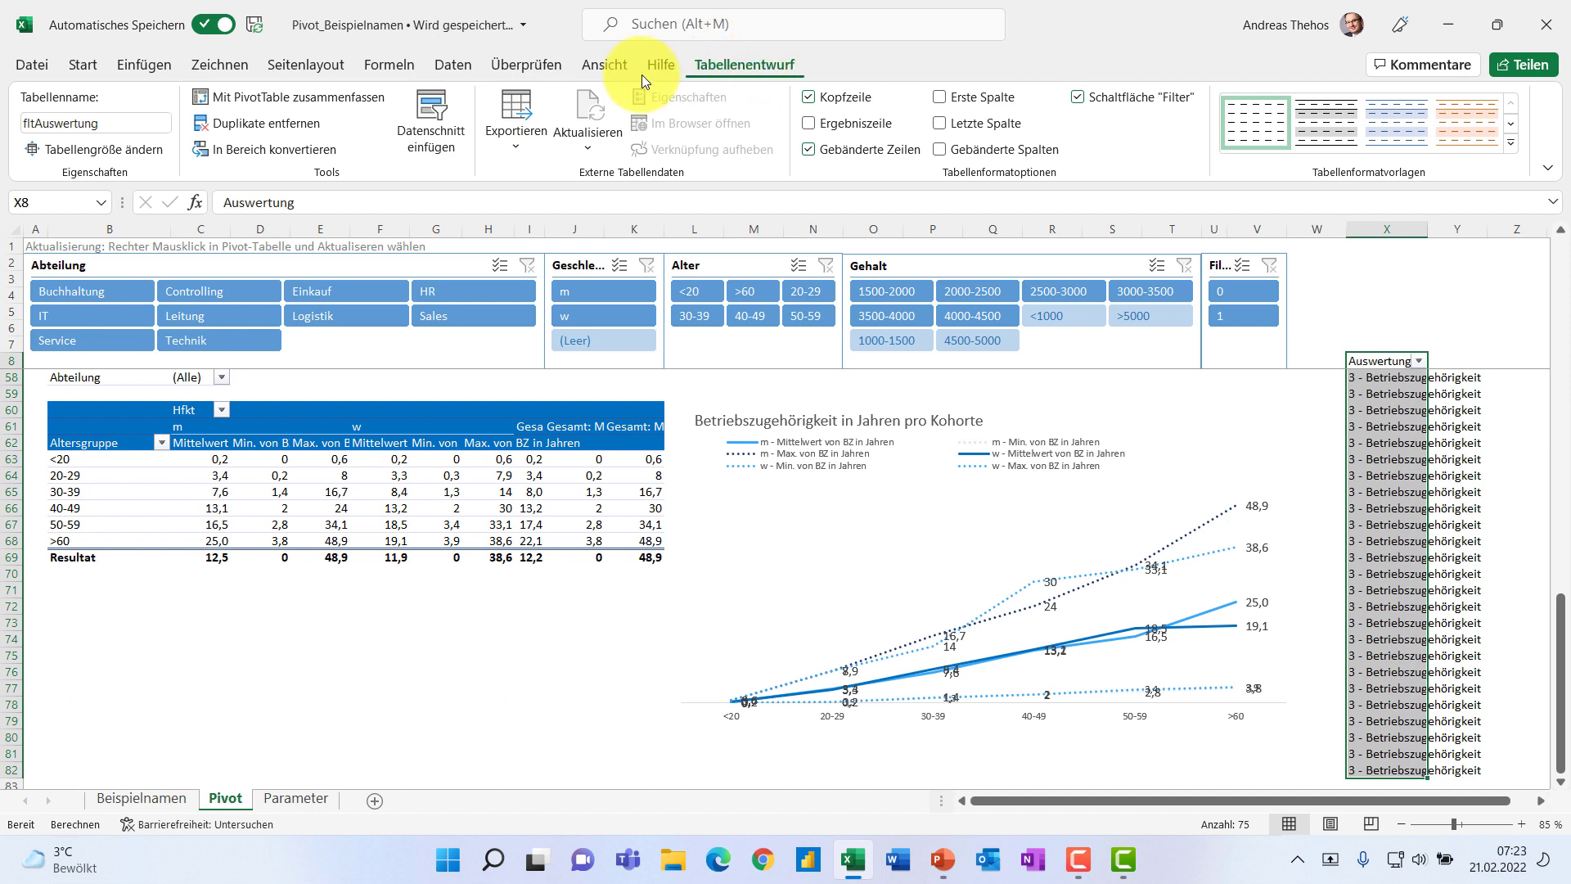
pyautogui.click(442, 109)
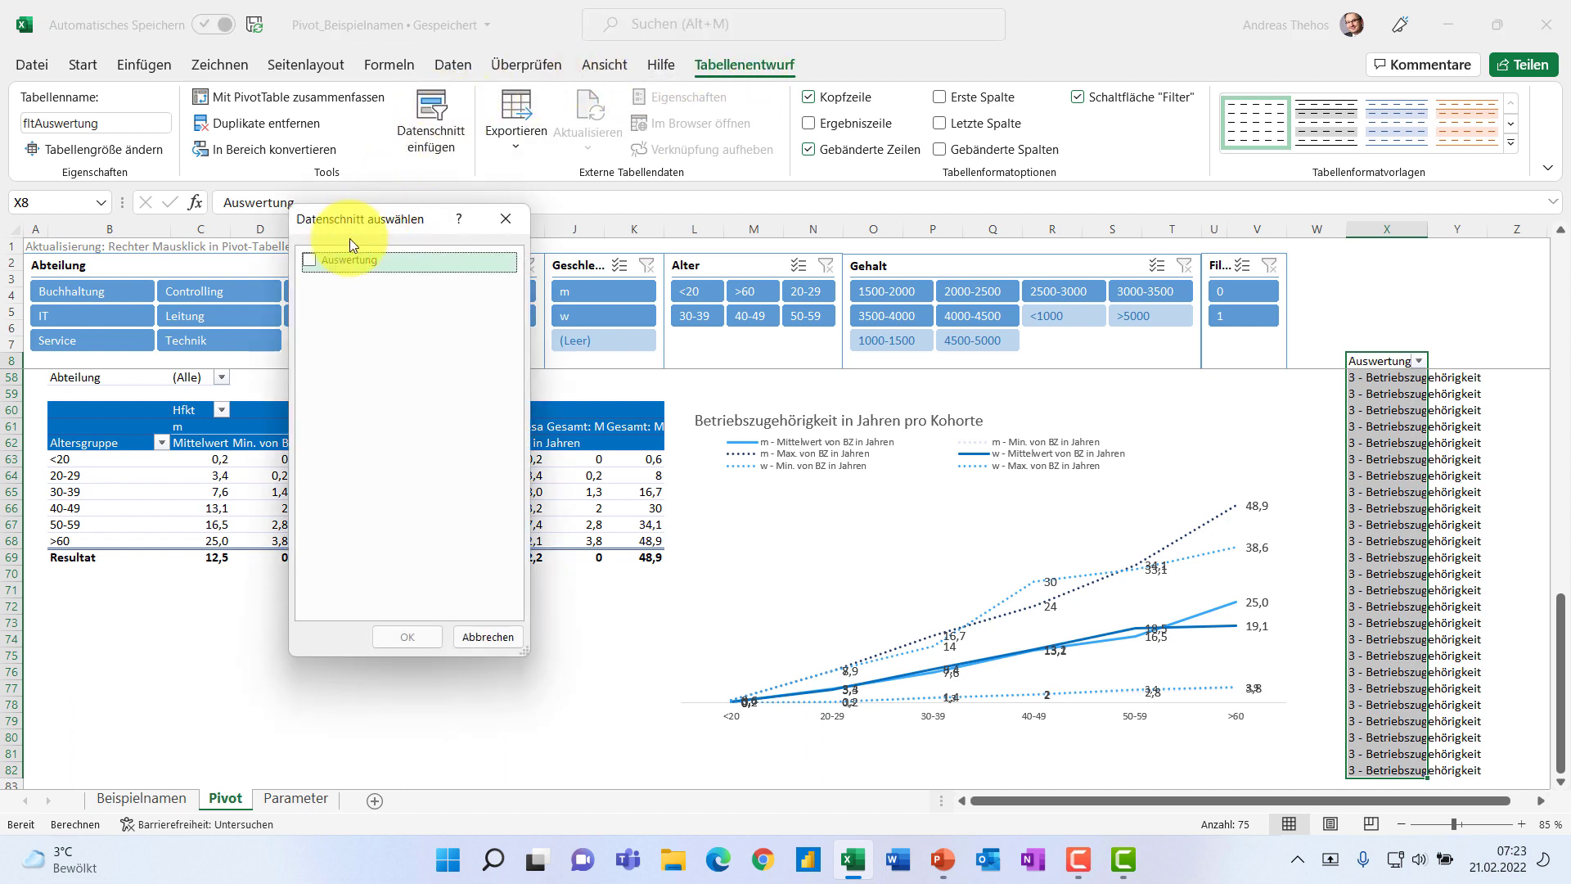
pyautogui.click(312, 262)
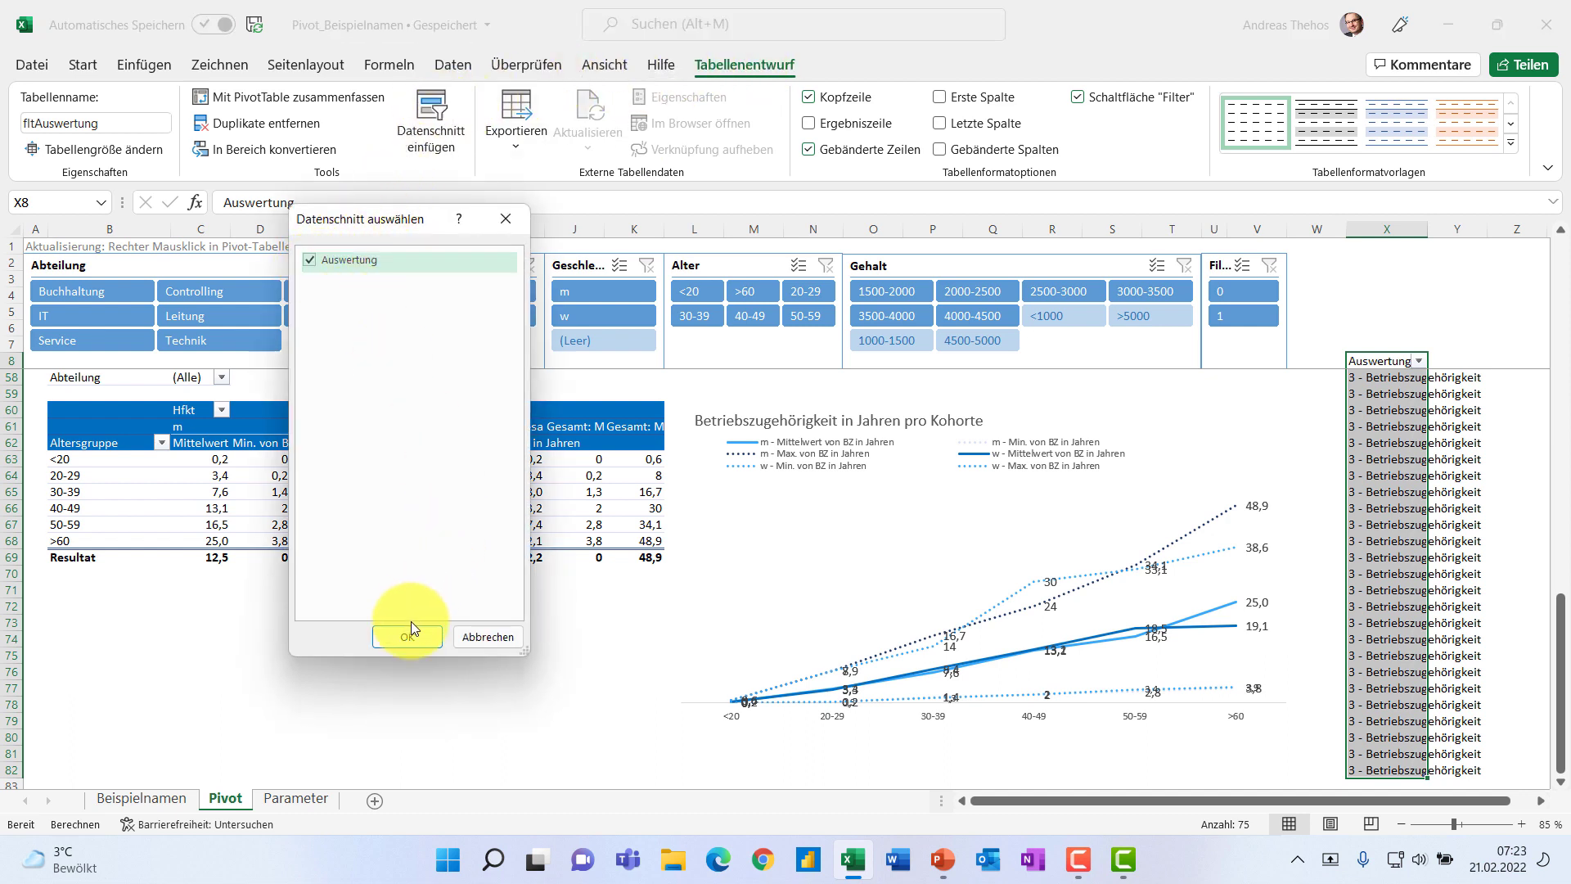
pyautogui.click(406, 637)
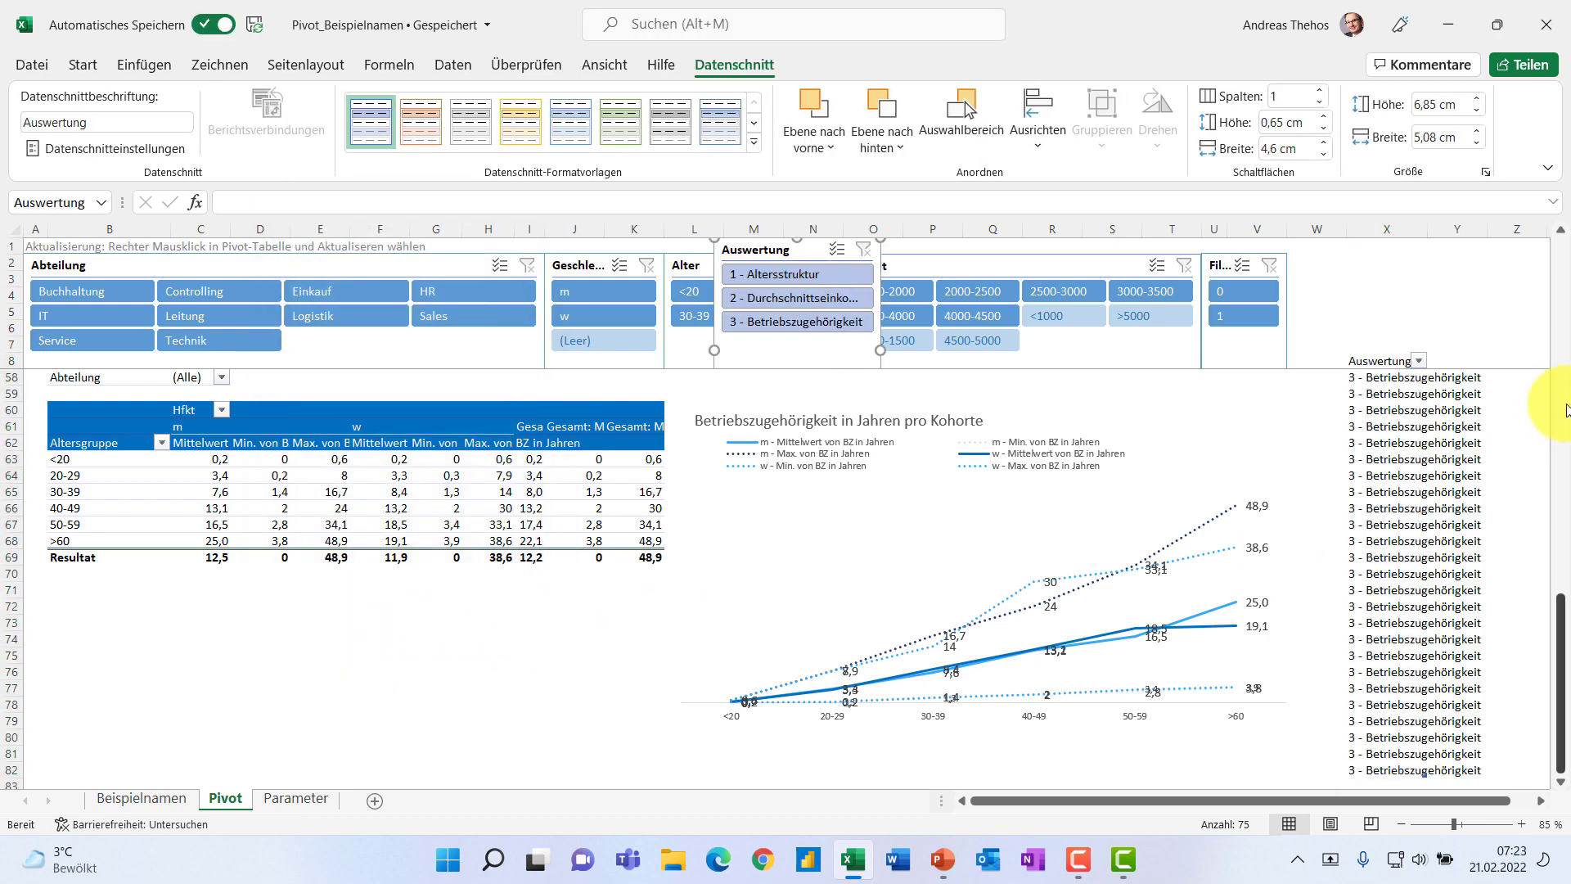
# - Place the Auswertung slicer beside the Filter slicer in the frozen area and resize it to 6.1 cm wide by 3.49 cm high, snapped to the cell grid
pyautogui.moveTo(780, 258); pyautogui.dragTo(1338, 265)
pyautogui.moveTo(1554, 630); pyautogui.dragTo(1555, 245)
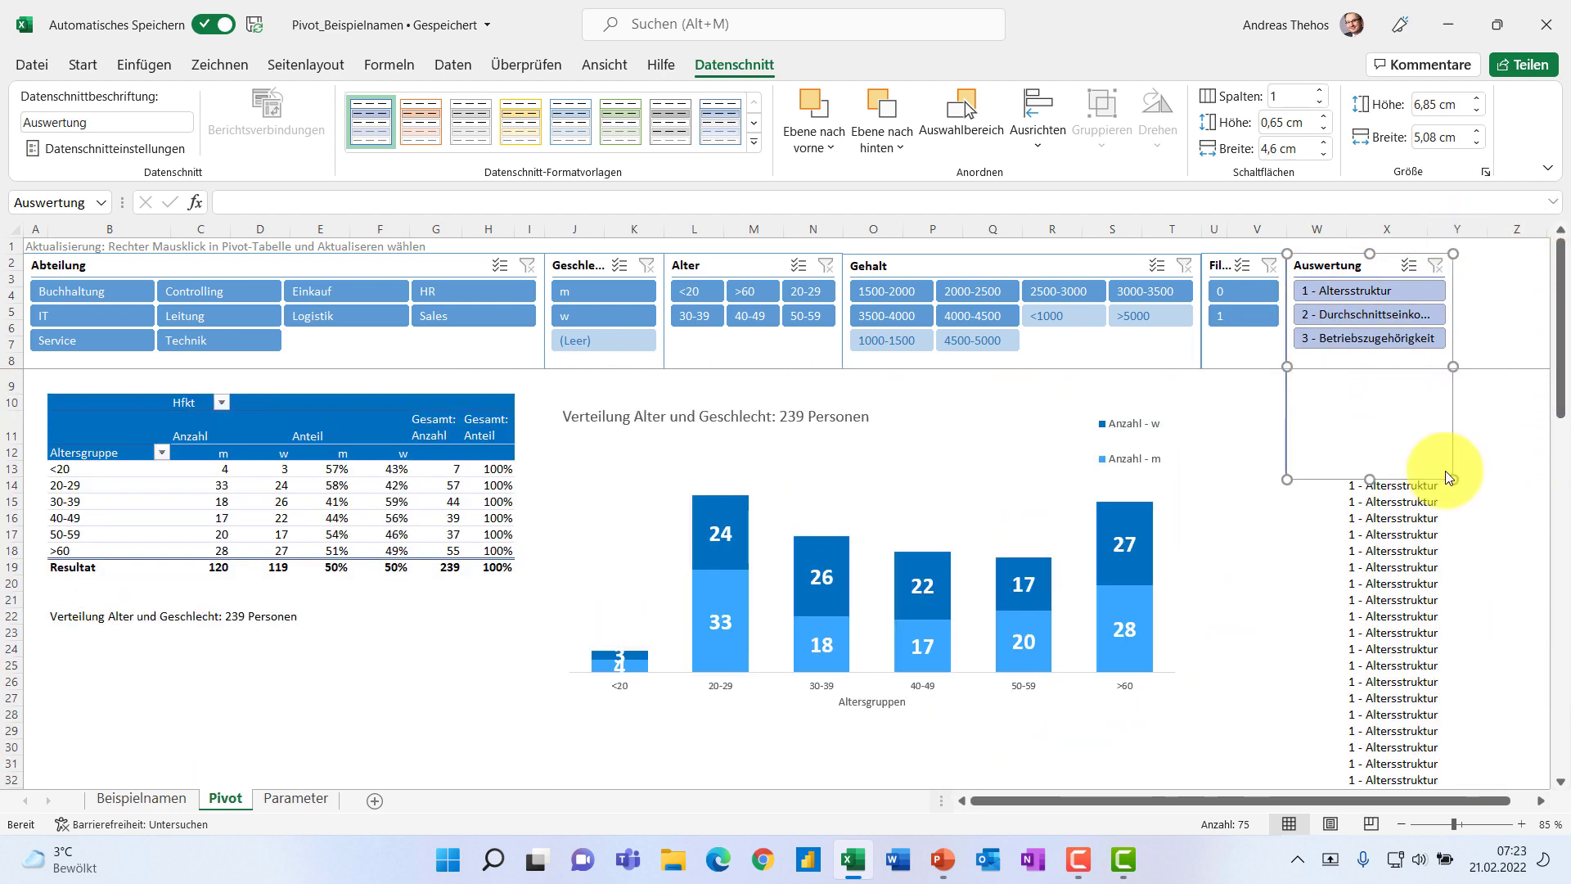
pyautogui.press('alt')
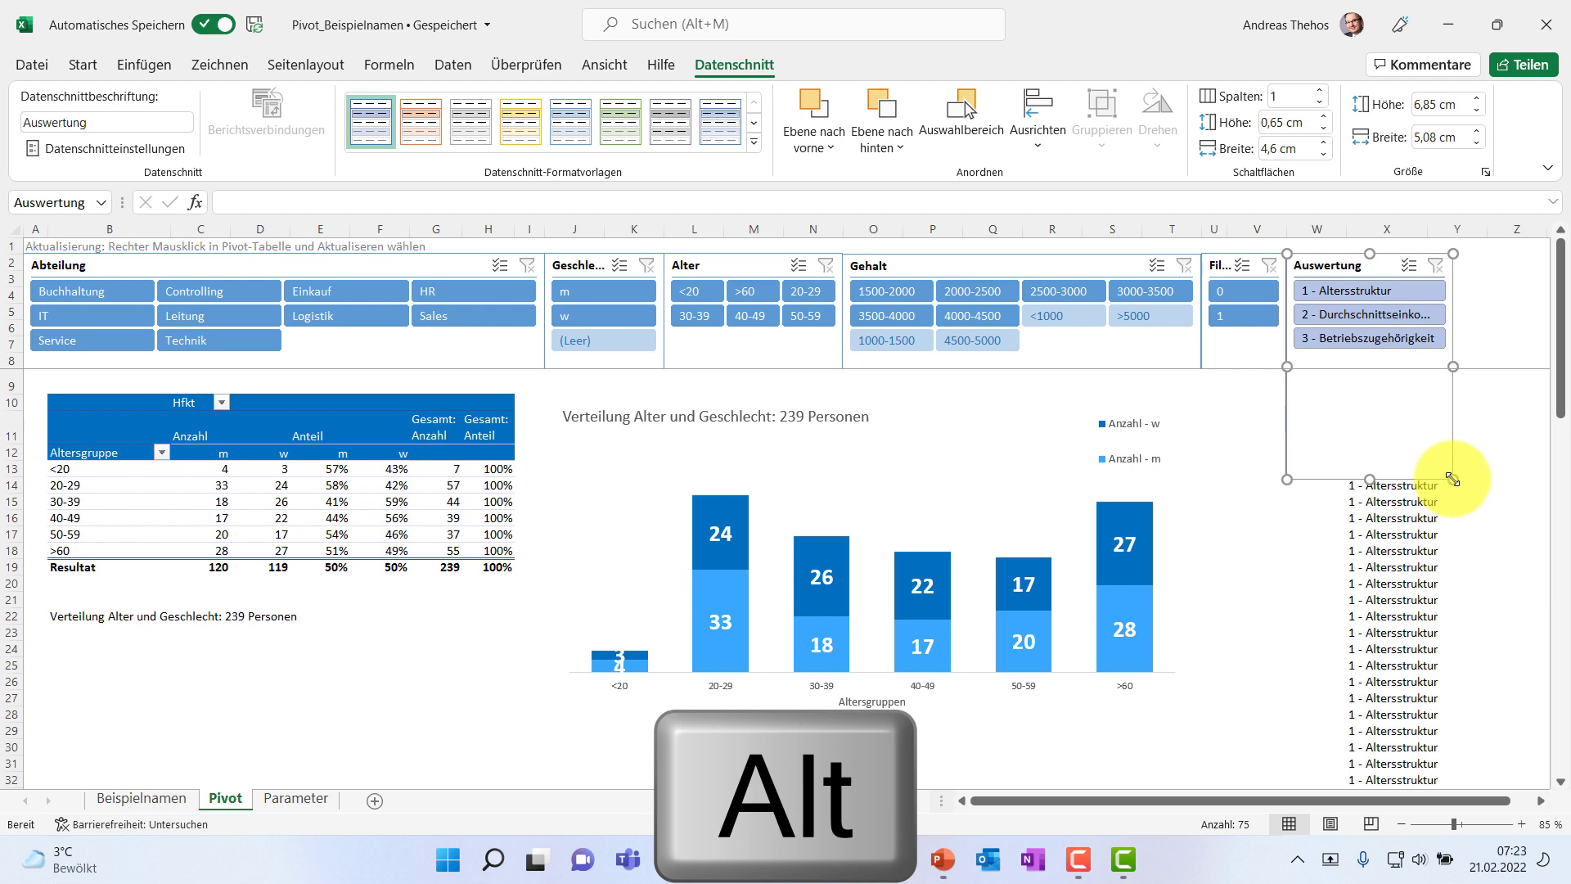
pyautogui.moveTo(1454, 480); pyautogui.dragTo(1464, 365)
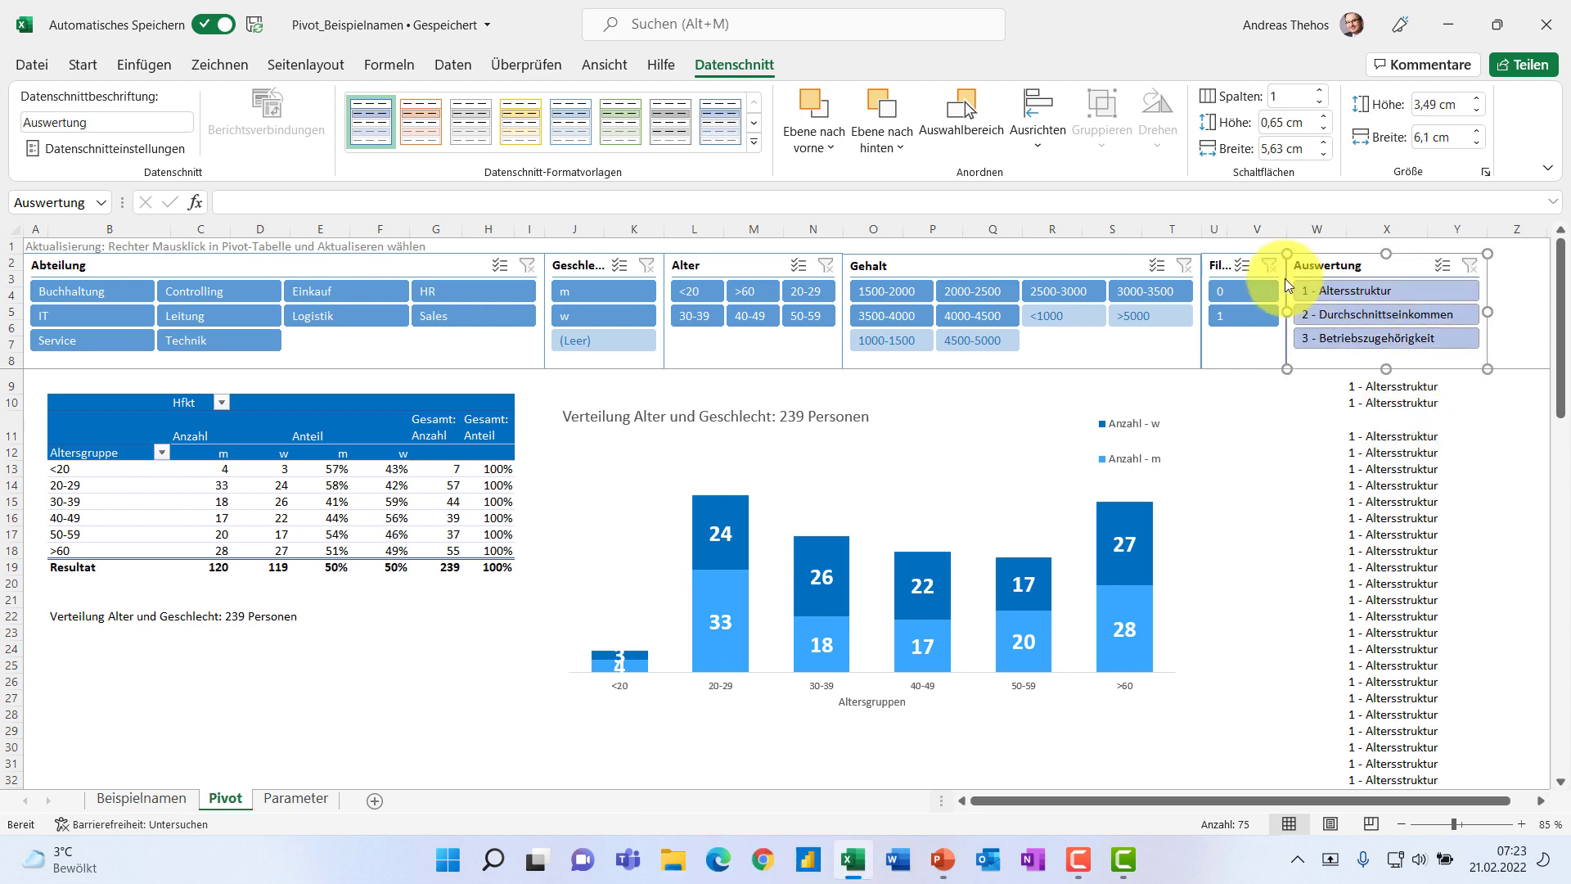
pyautogui.moveTo(1286, 251); pyautogui.dragTo(1318, 247)
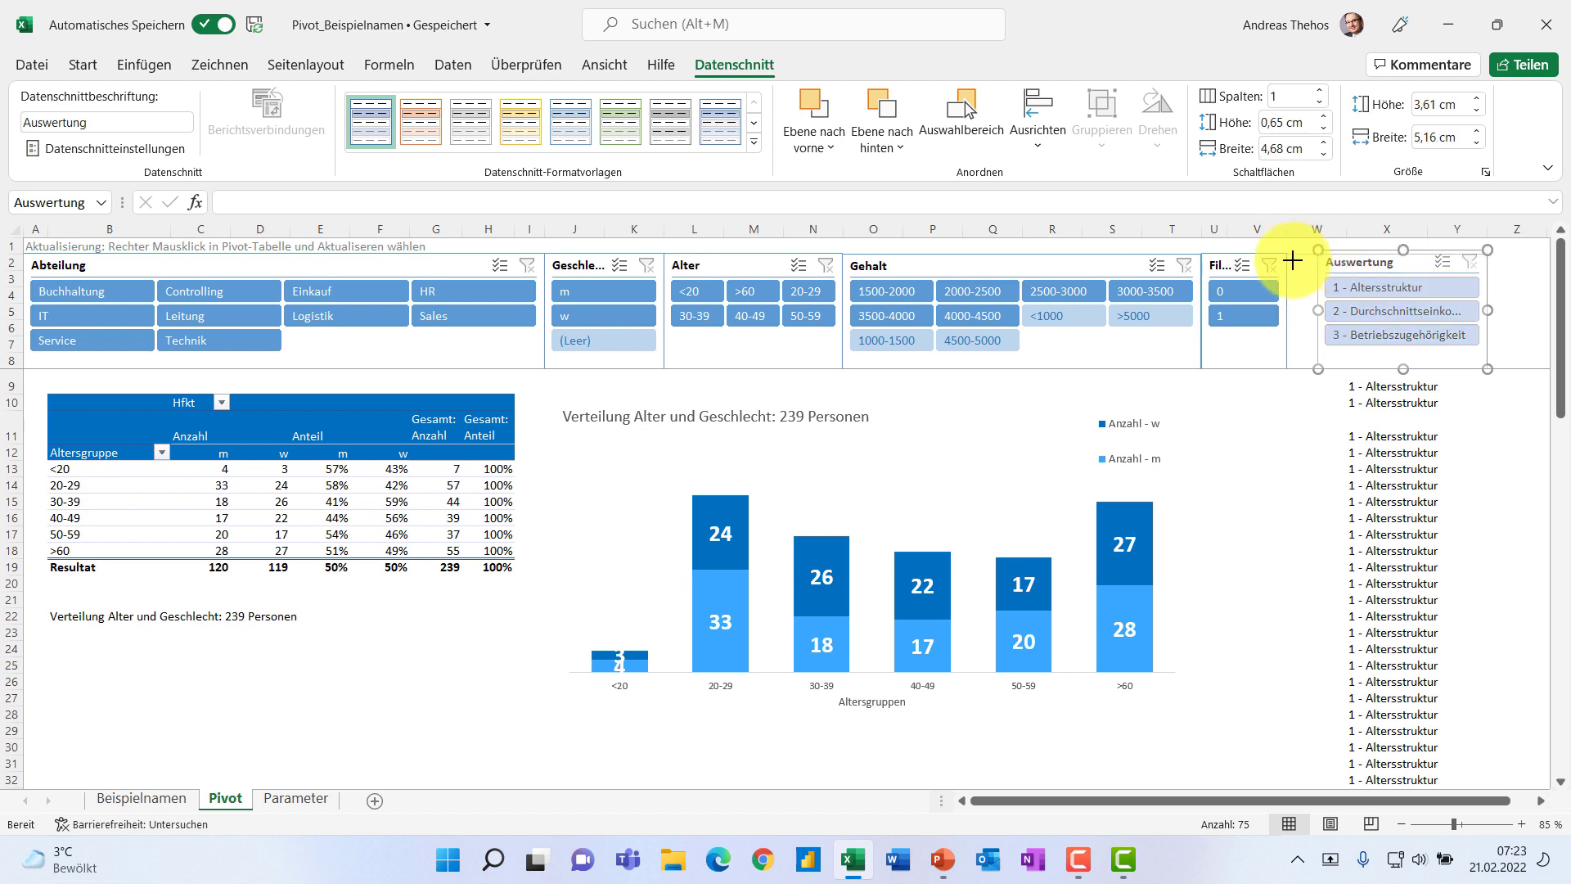
pyautogui.moveTo(1293, 260); pyautogui.dragTo(1286, 255)
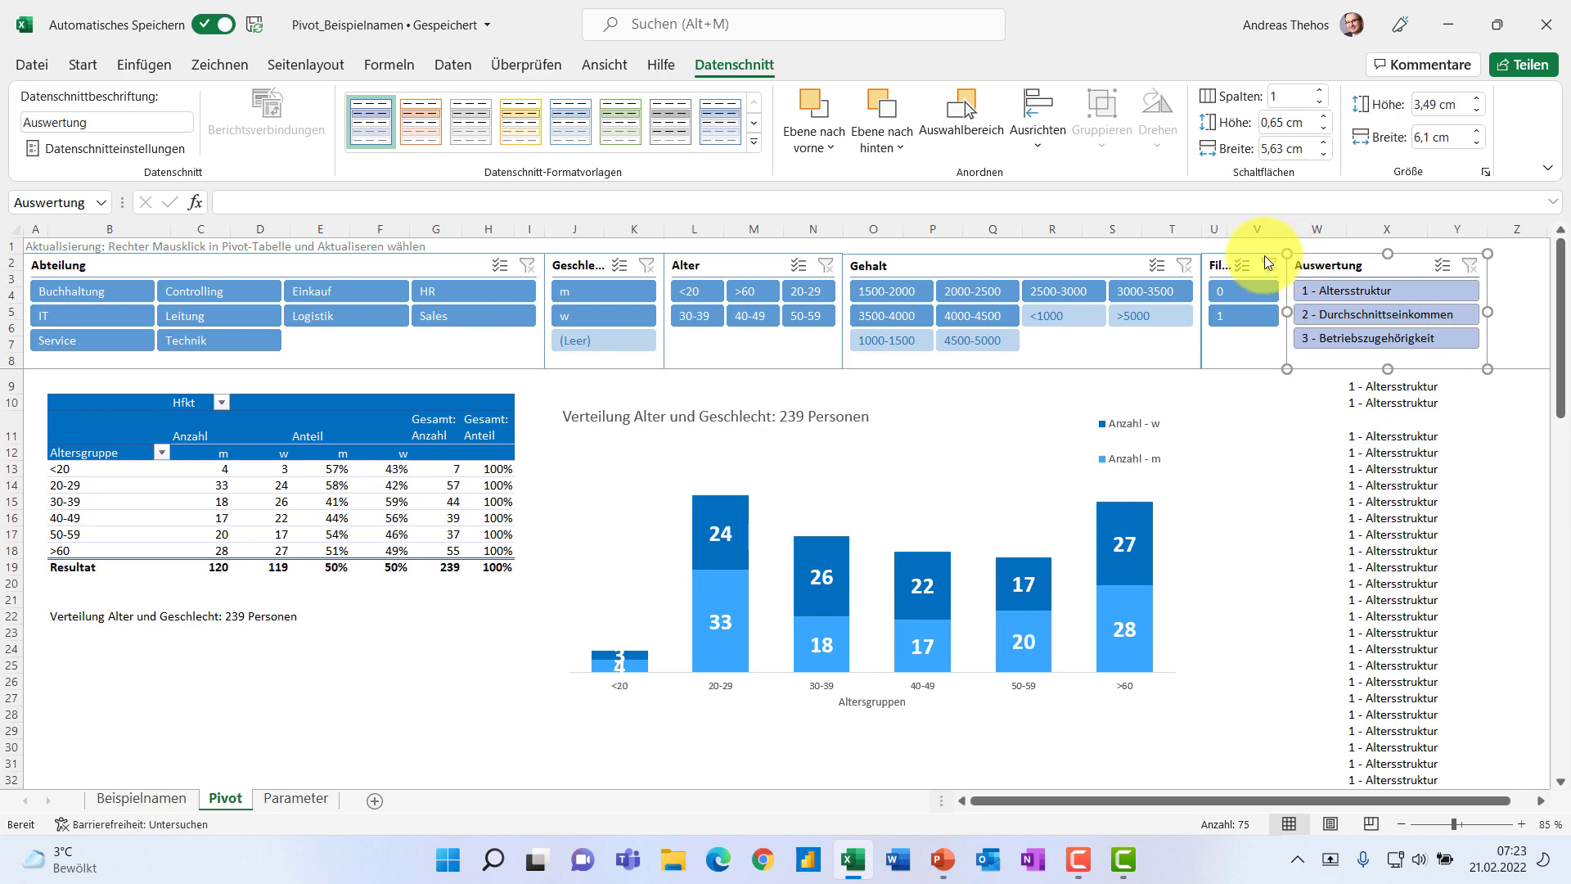
pyautogui.click(1218, 254)
pyautogui.click(1218, 253)
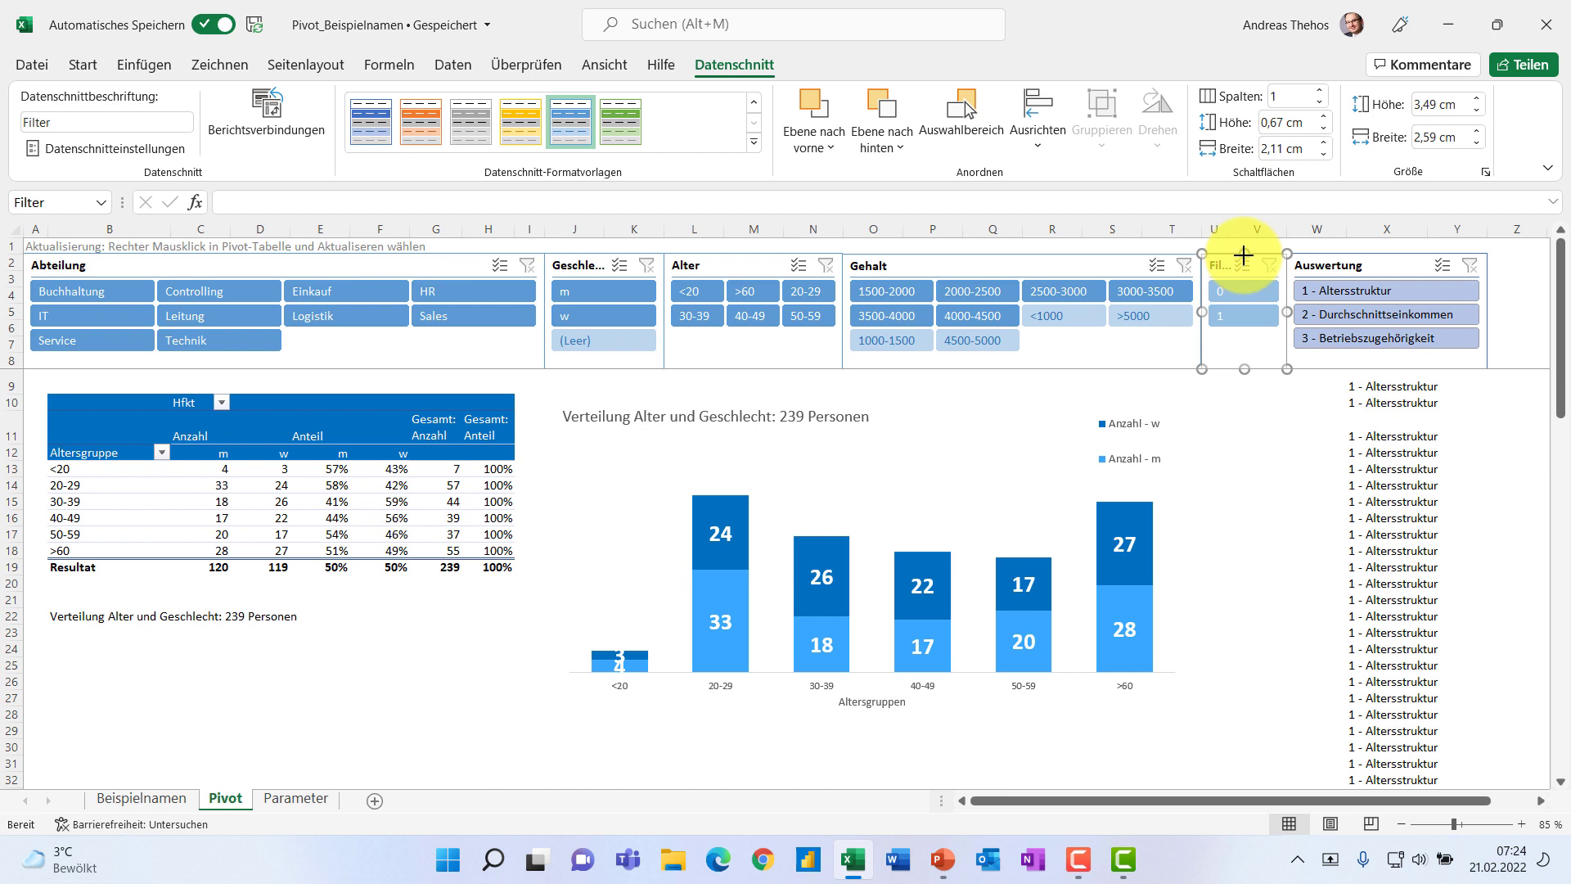
pyautogui.click(1392, 369)
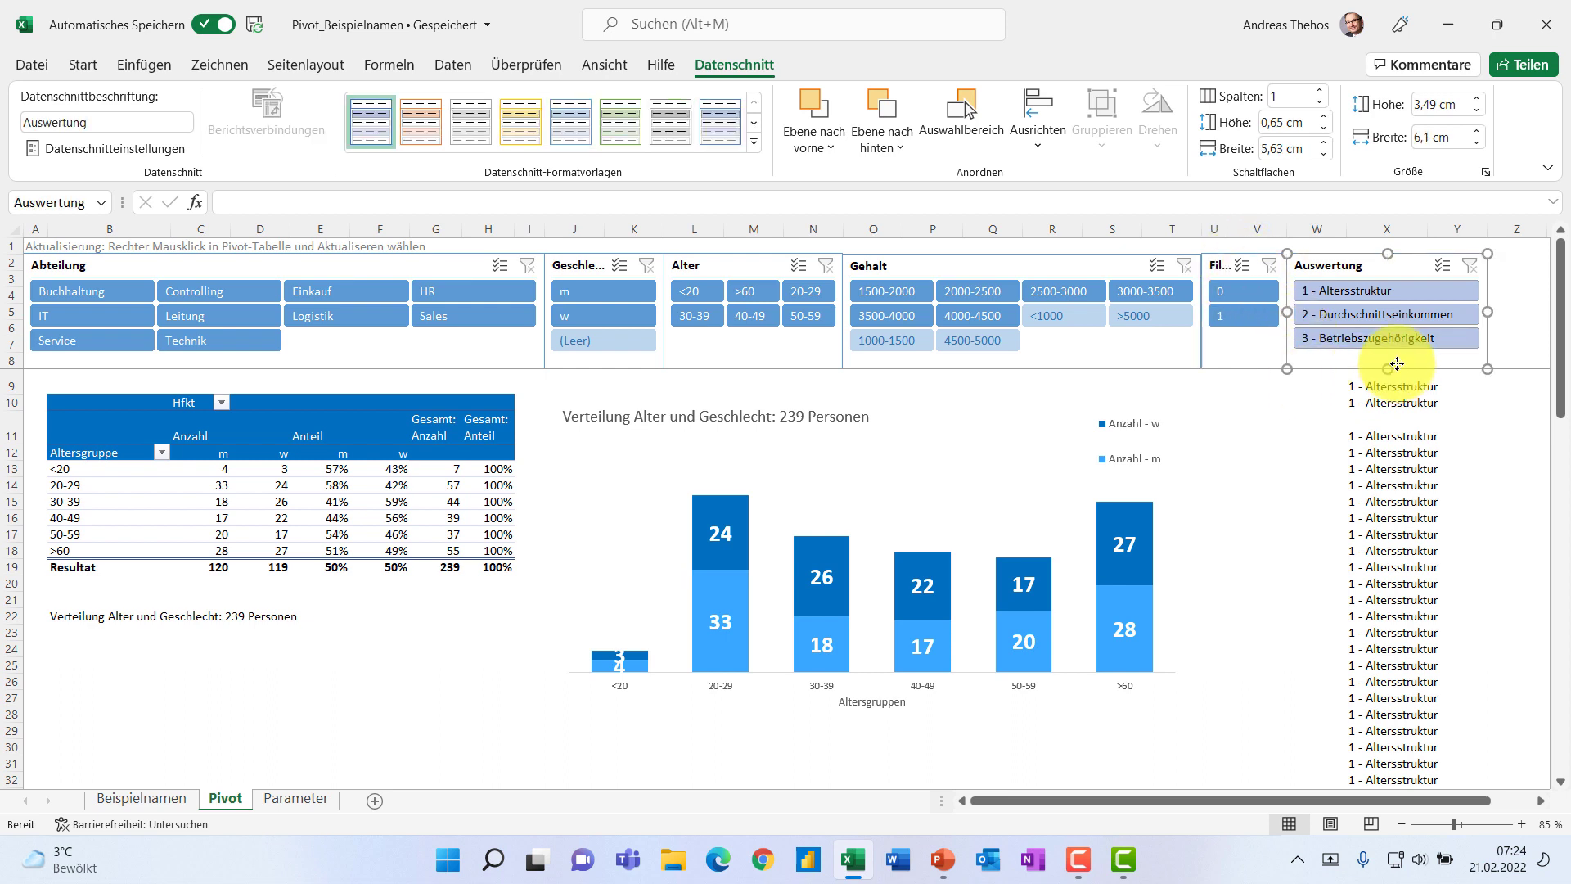
pyautogui.click(1457, 401)
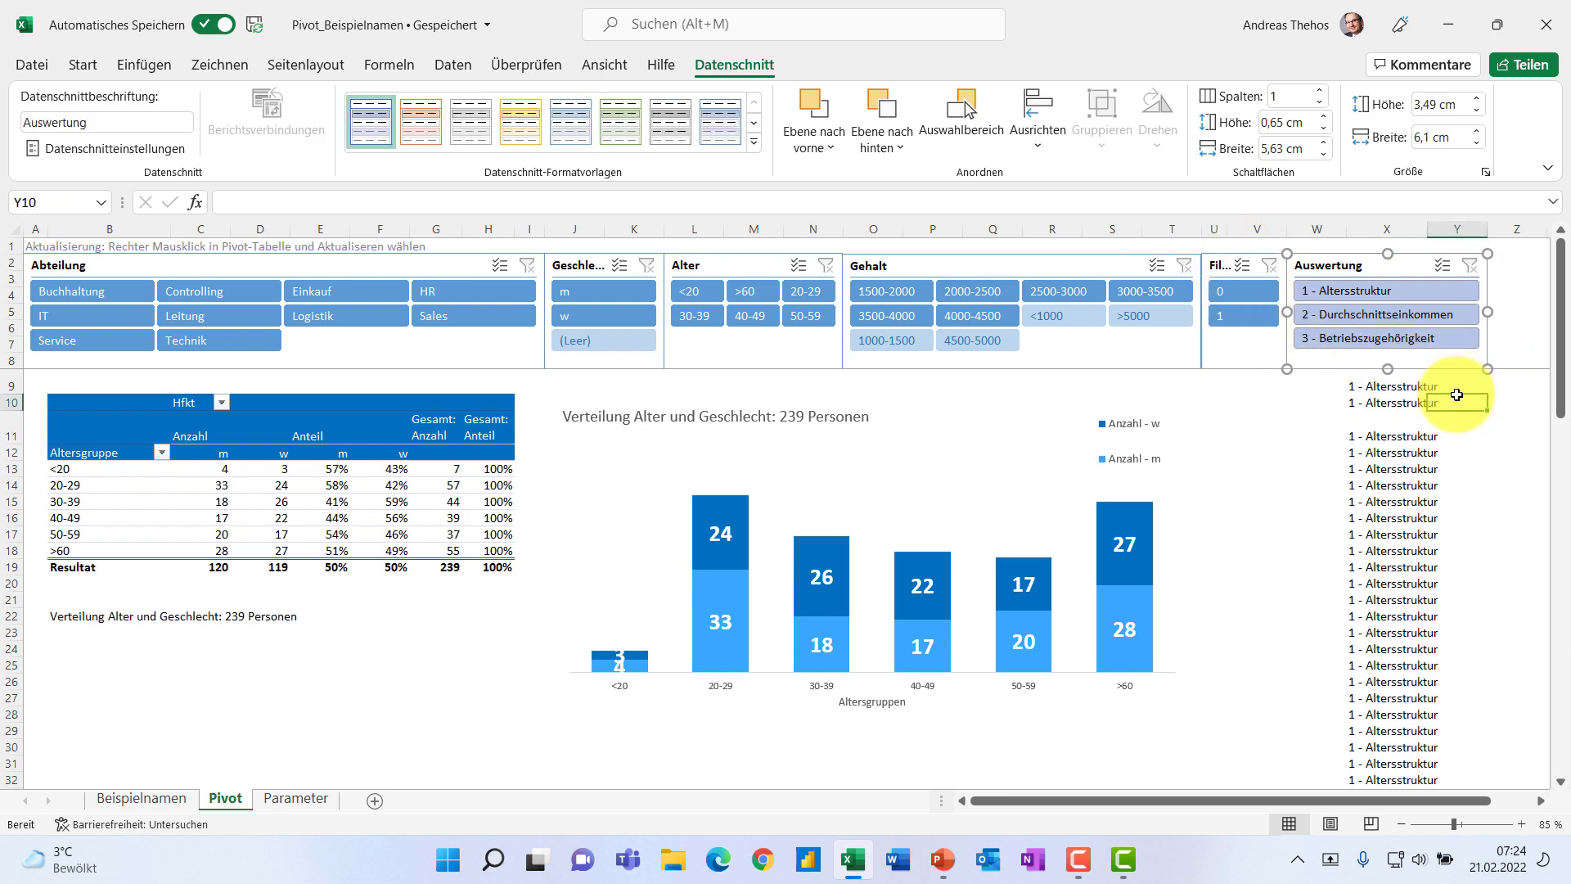
# - Test the Auswertung slicer by switching repeatedly between Altersstruktur, Durchschnittseinkommen and Betriebszugehörigkeit, finishing on 1 - Altersstruktur
pyautogui.click(1381, 293)
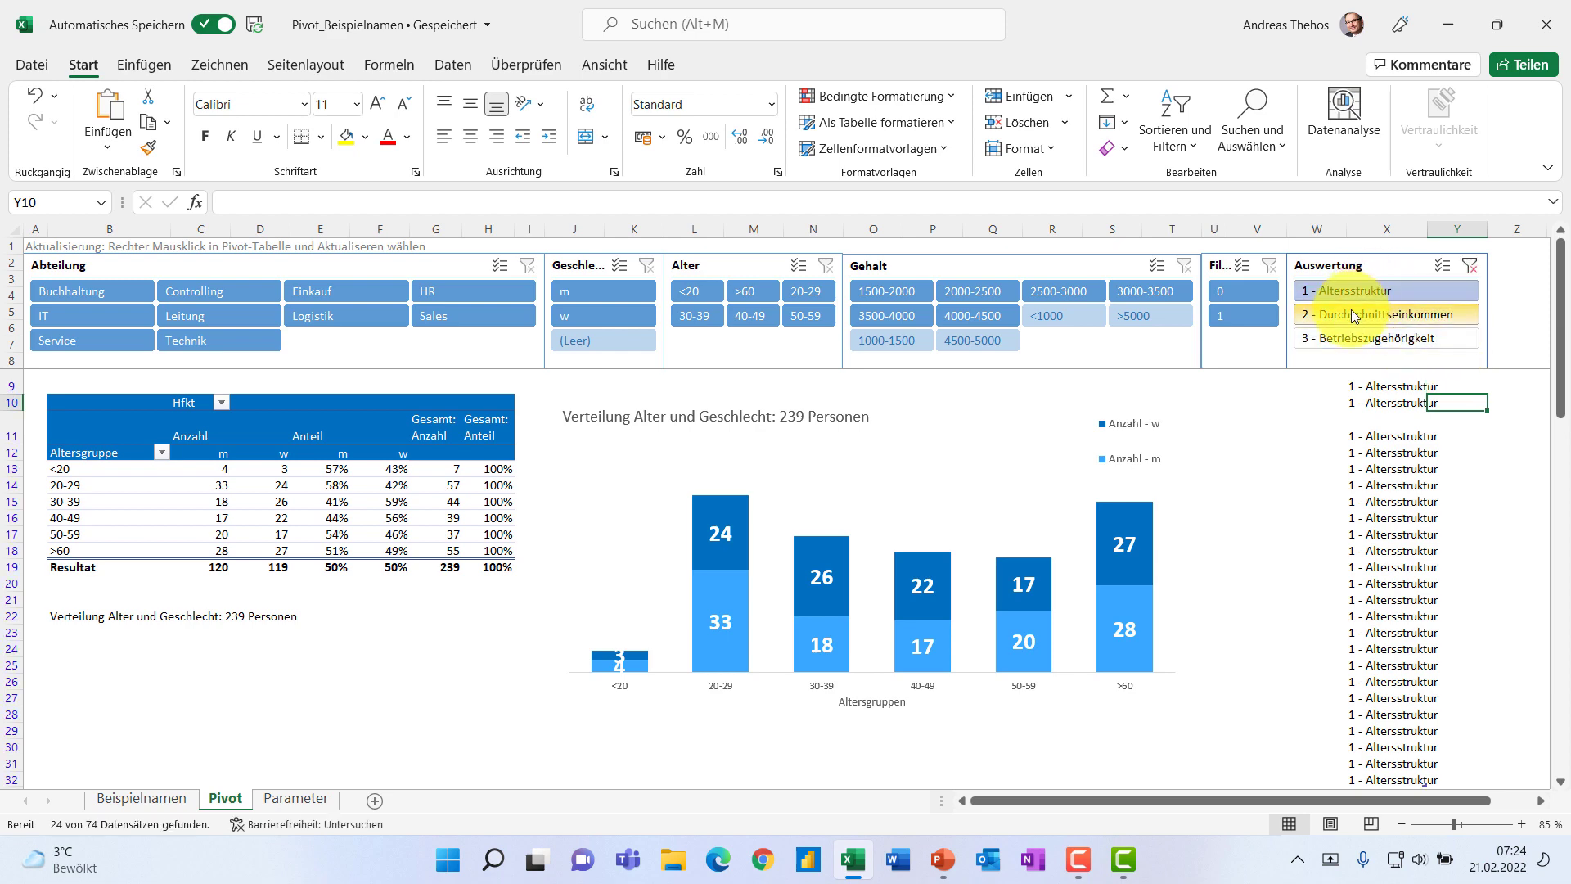
pyautogui.click(1353, 312)
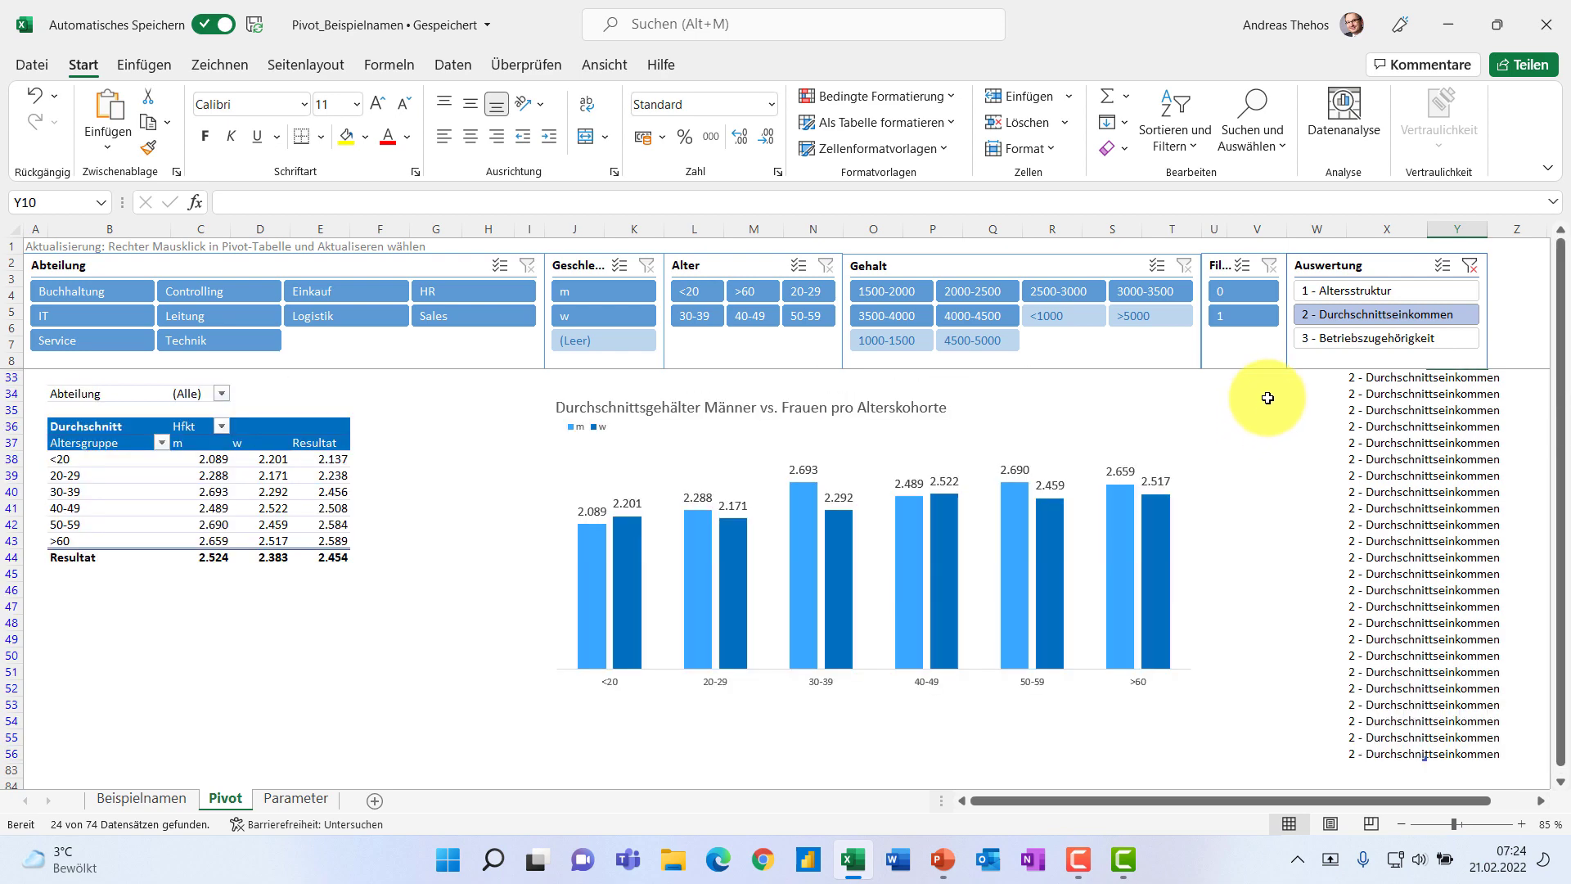
pyautogui.click(1322, 341)
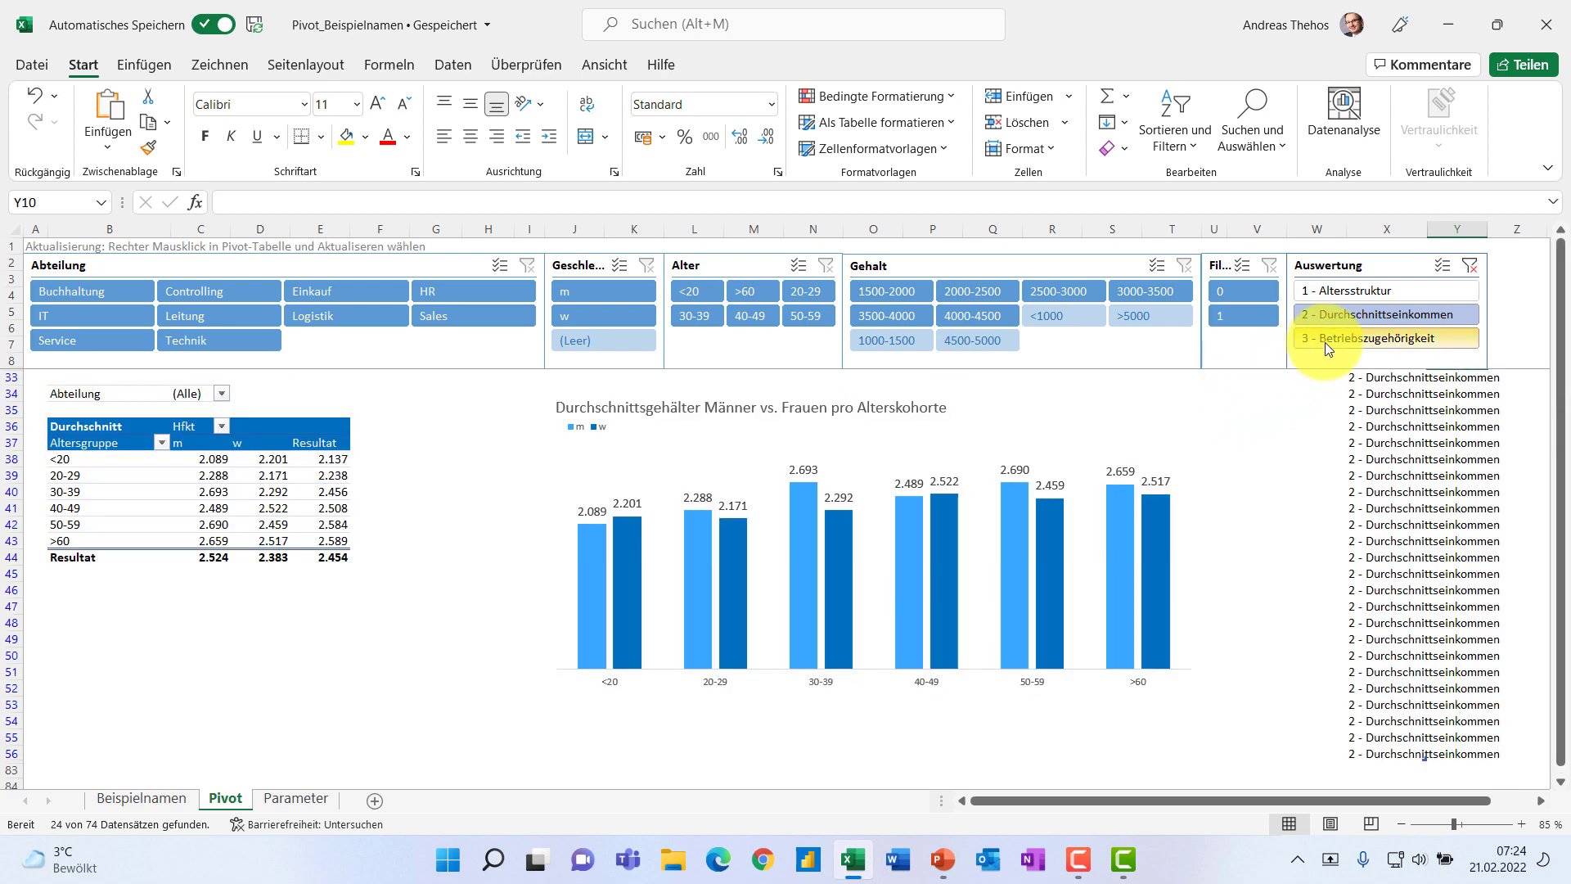
pyautogui.click(1338, 312)
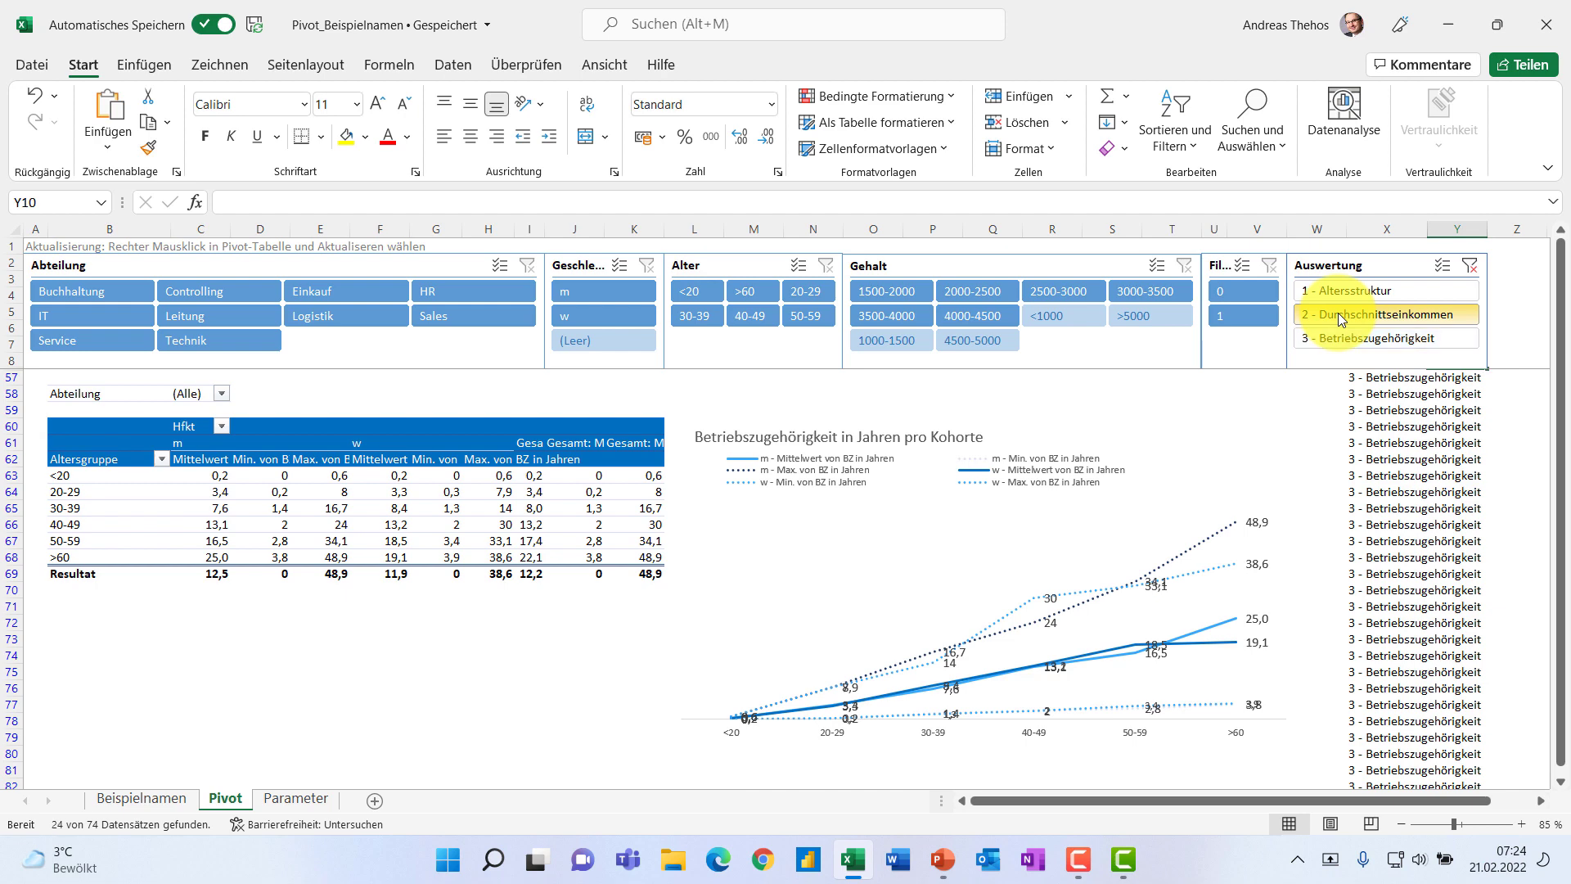
pyautogui.click(1342, 289)
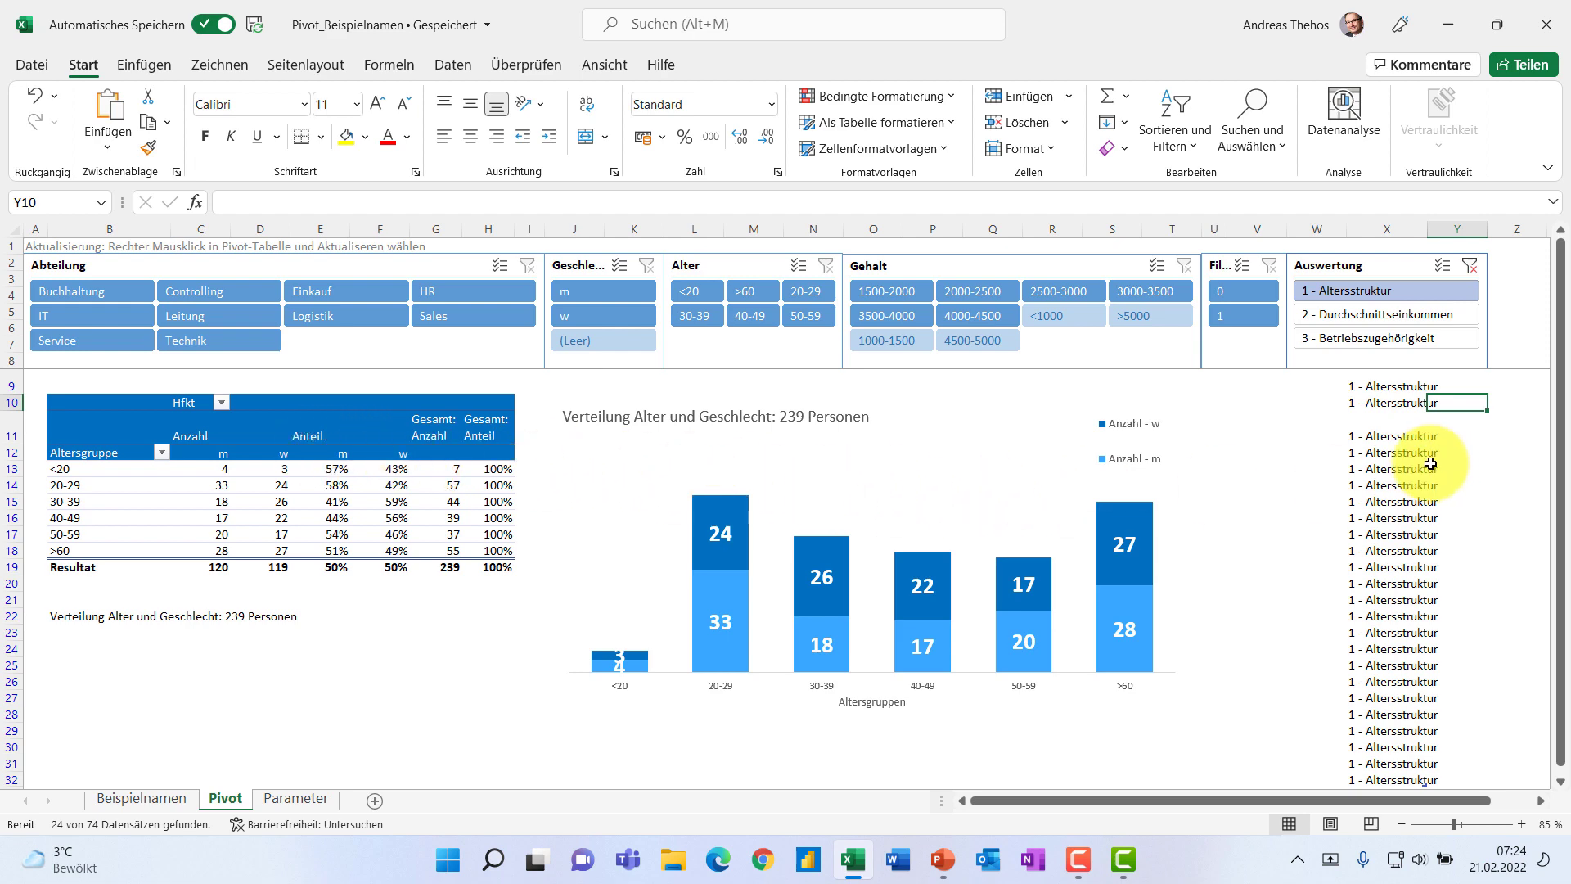
pyautogui.click(1420, 318)
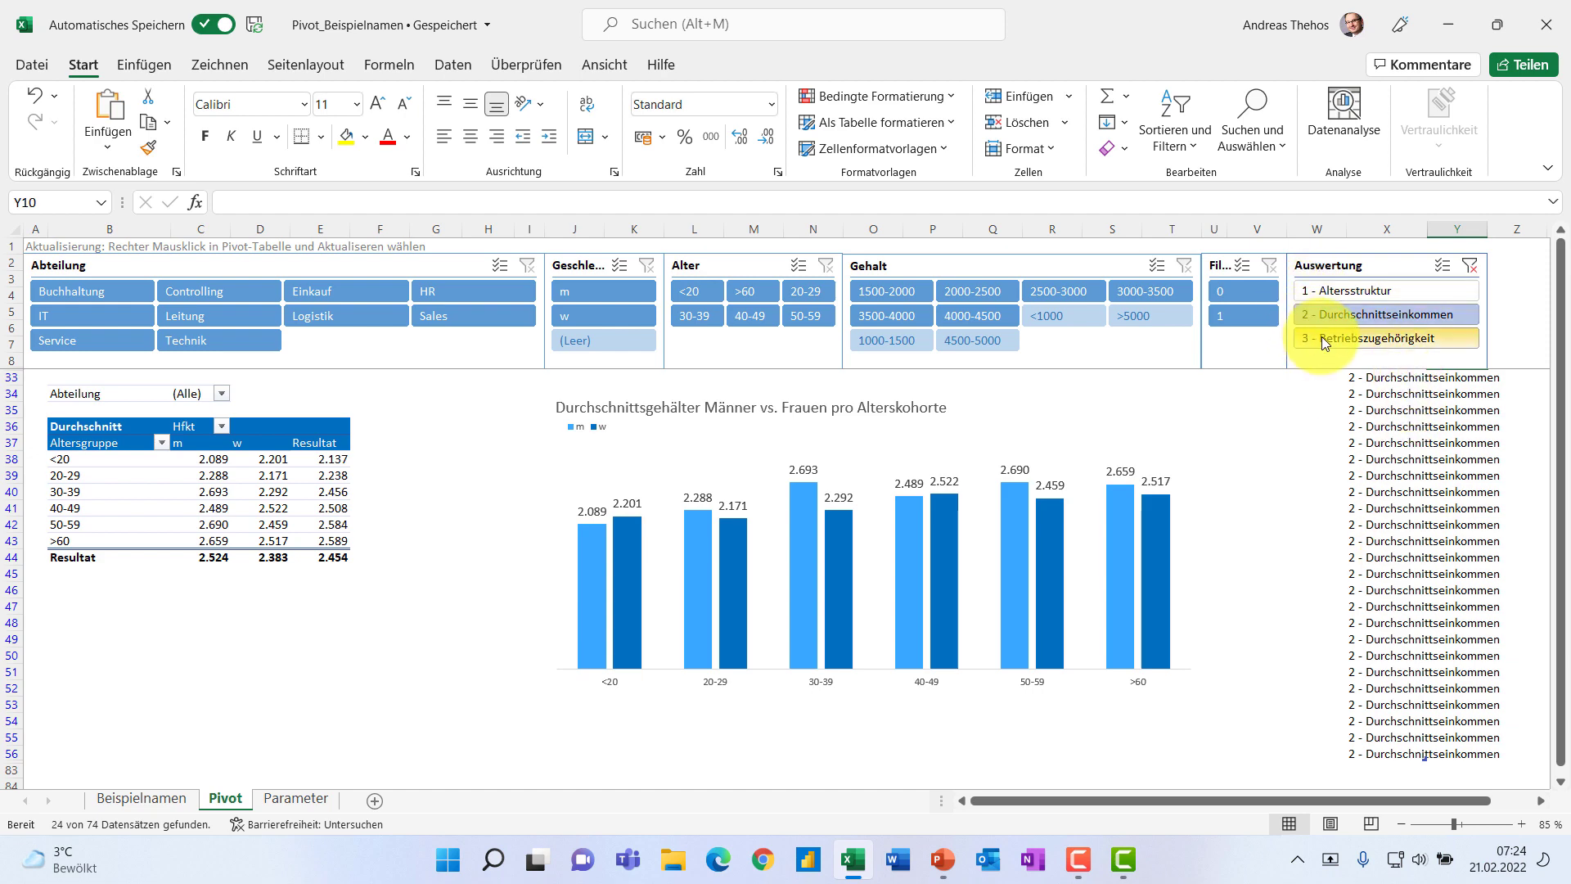
pyautogui.click(1322, 337)
pyautogui.click(1334, 290)
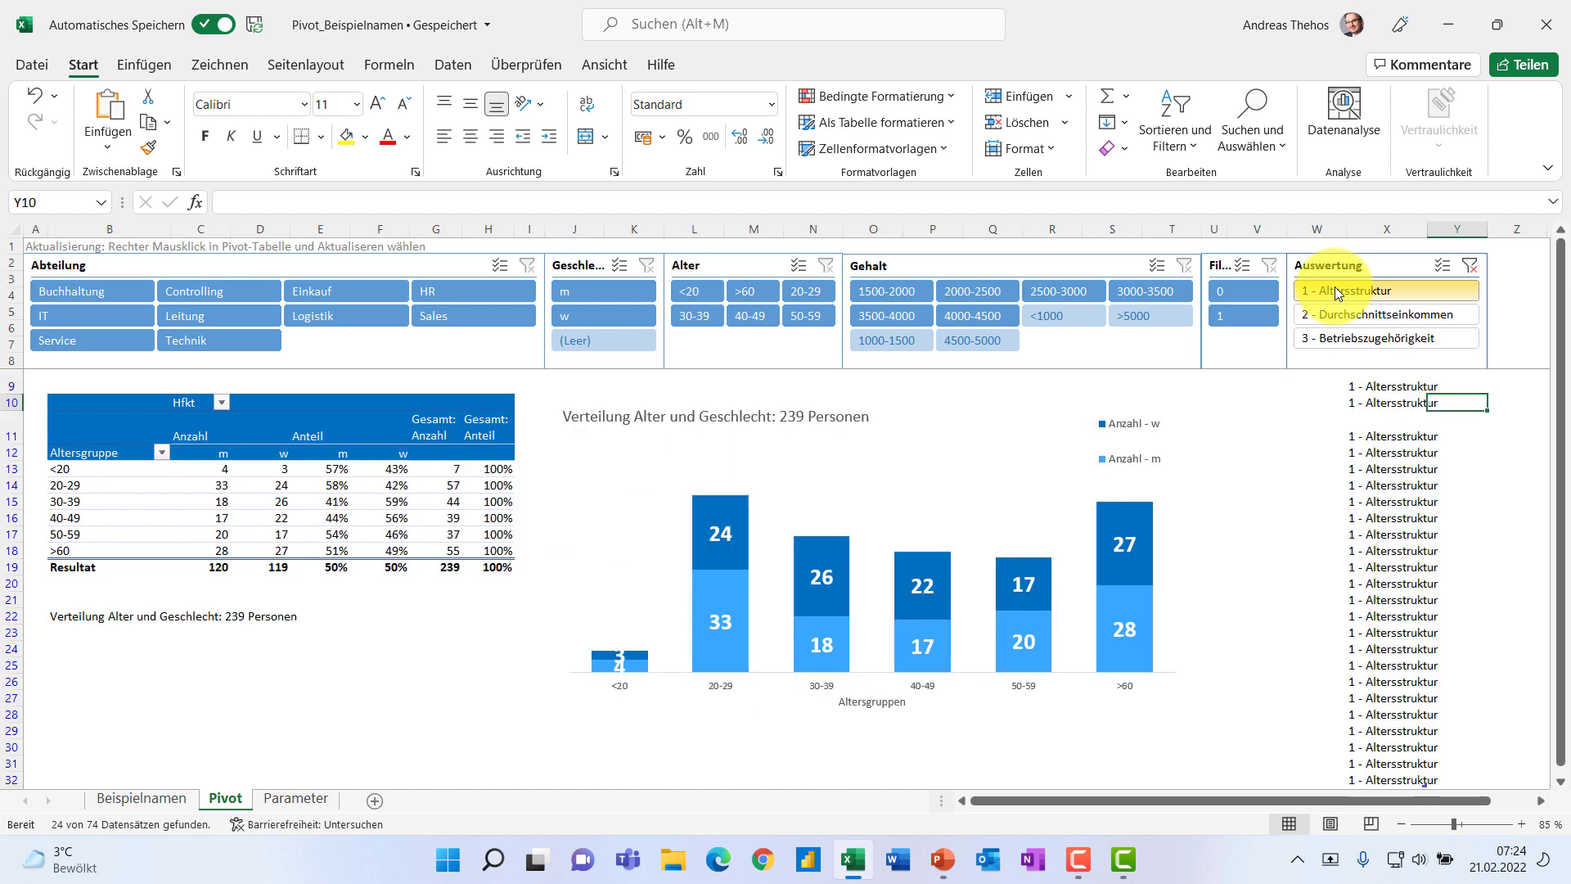
# - Set the font colour of the whole Auswertung table in column X to white, moving the slicer off its header and back beside the Filter slicer
pyautogui.moveTo(1362, 267); pyautogui.dragTo(1106, 253)
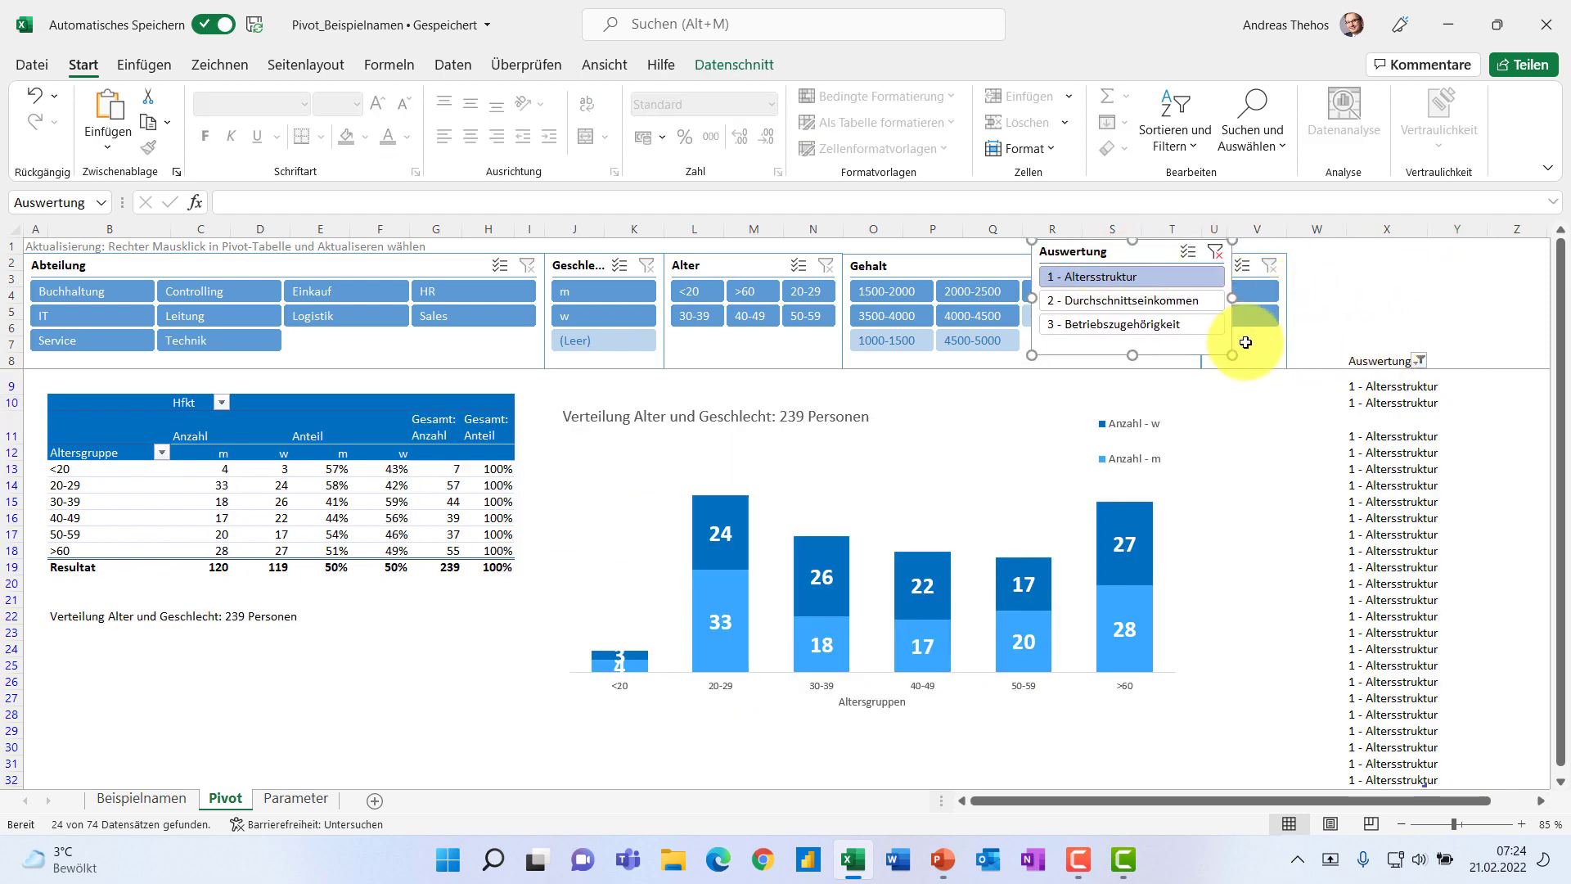
pyautogui.moveTo(1206, 347); pyautogui.dragTo(1331, 348)
pyautogui.click(1378, 360)
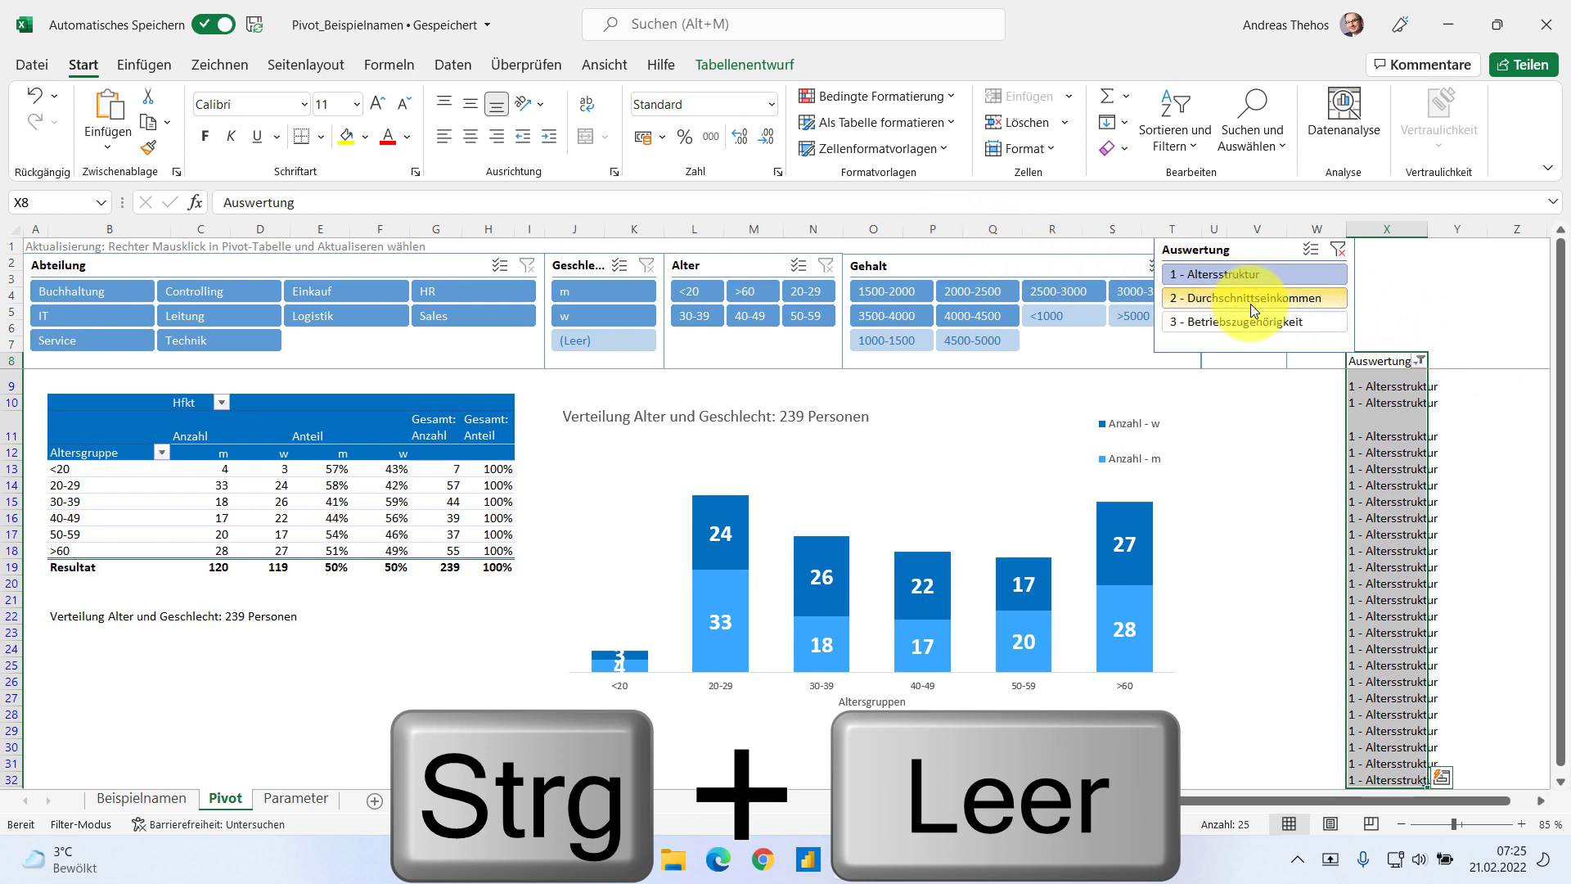
pyautogui.rightClick(1385, 364)
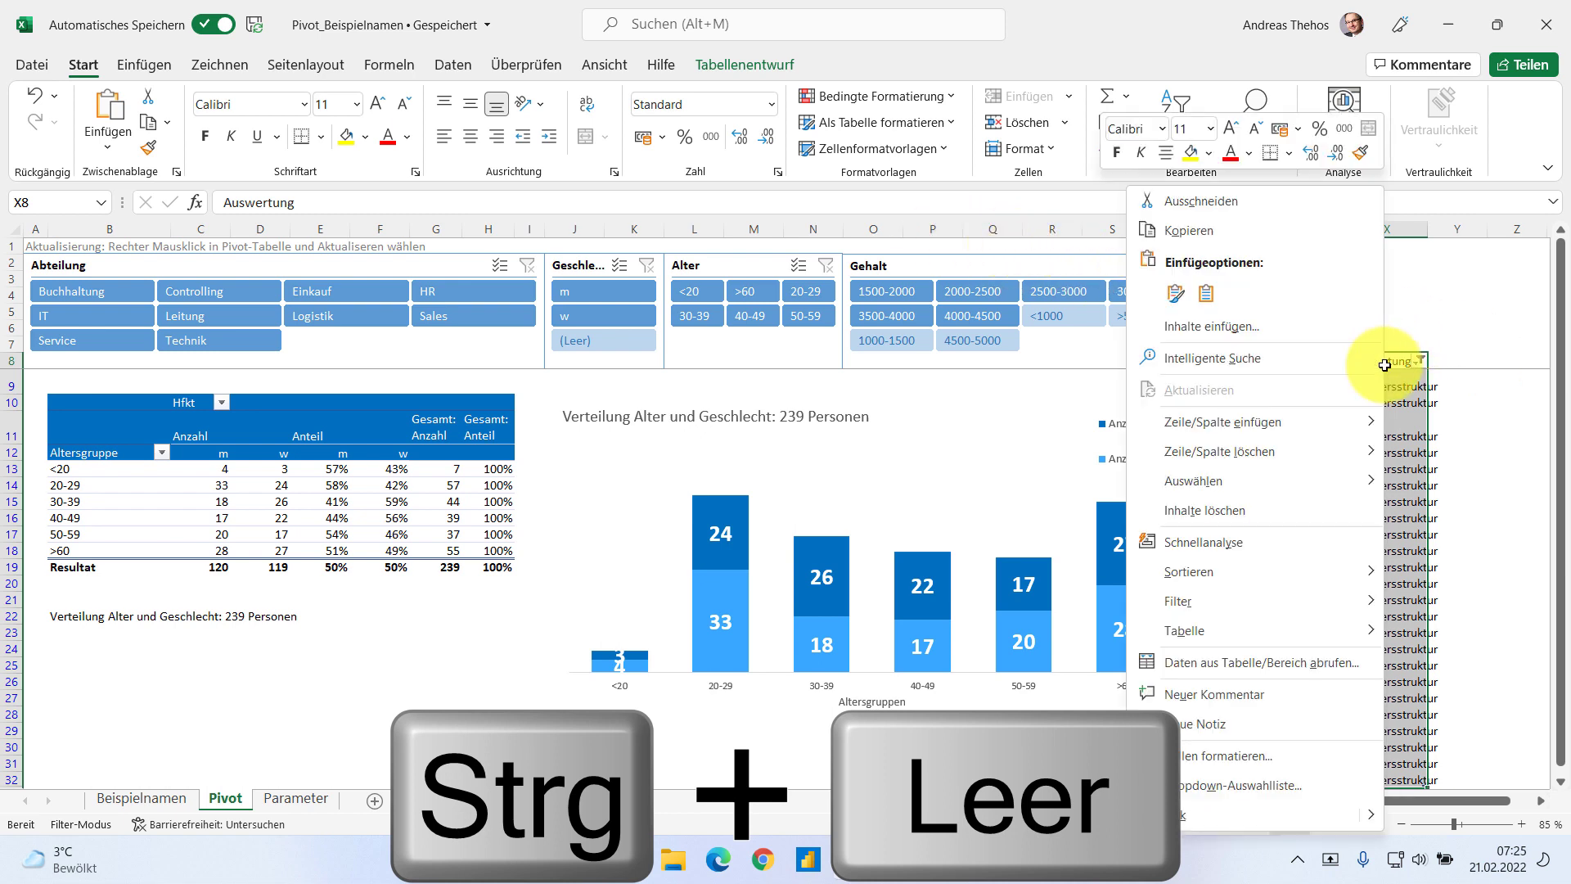
pyautogui.click(1252, 155)
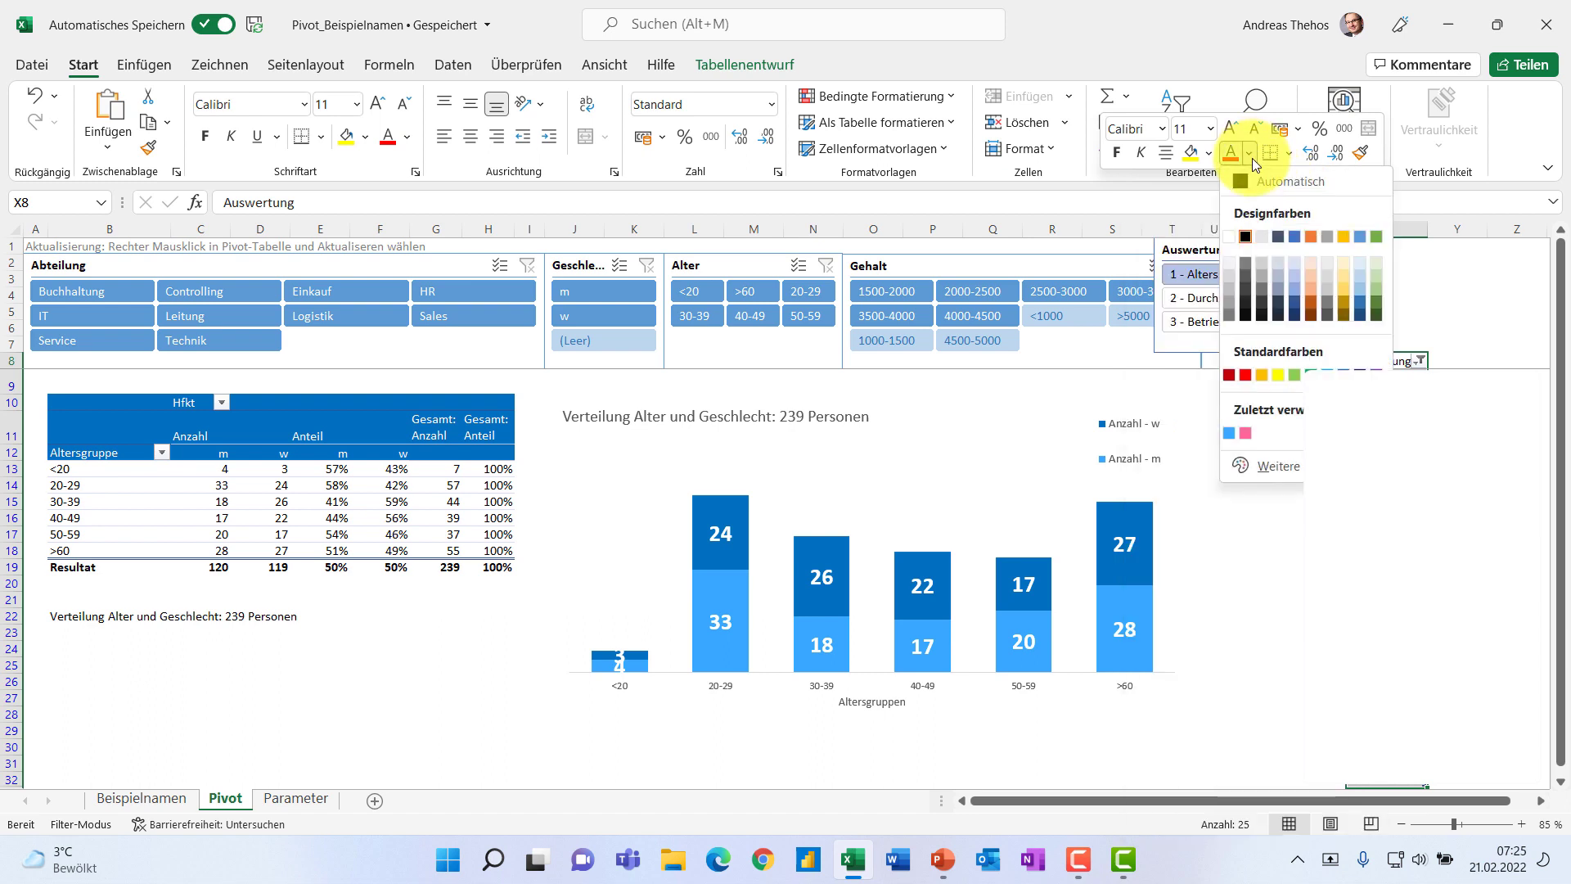
pyautogui.click(1230, 237)
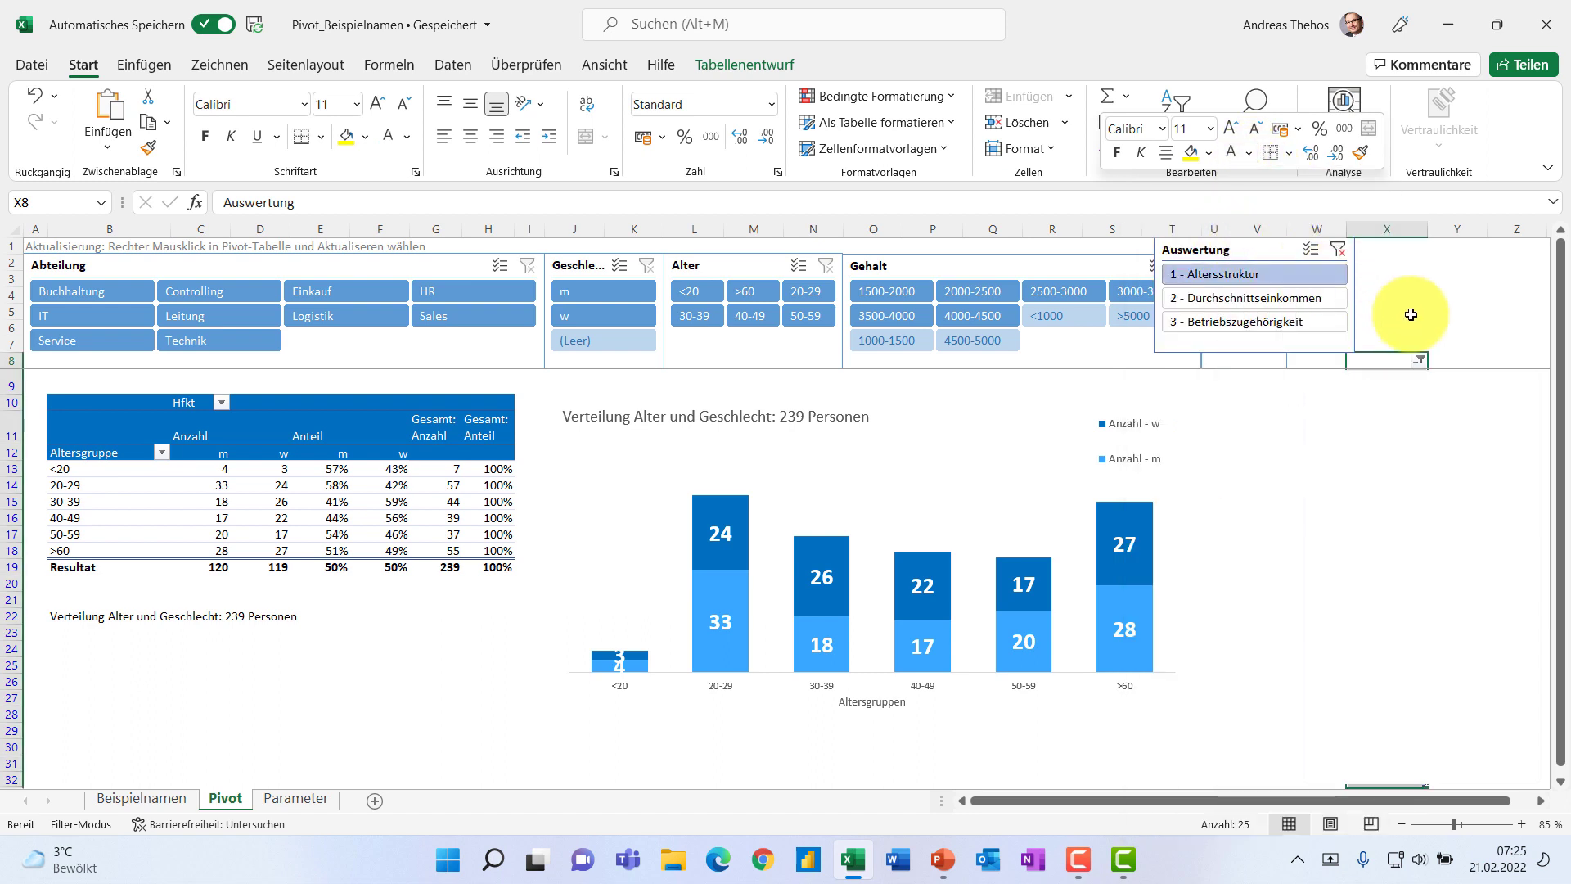
pyautogui.click(1322, 343)
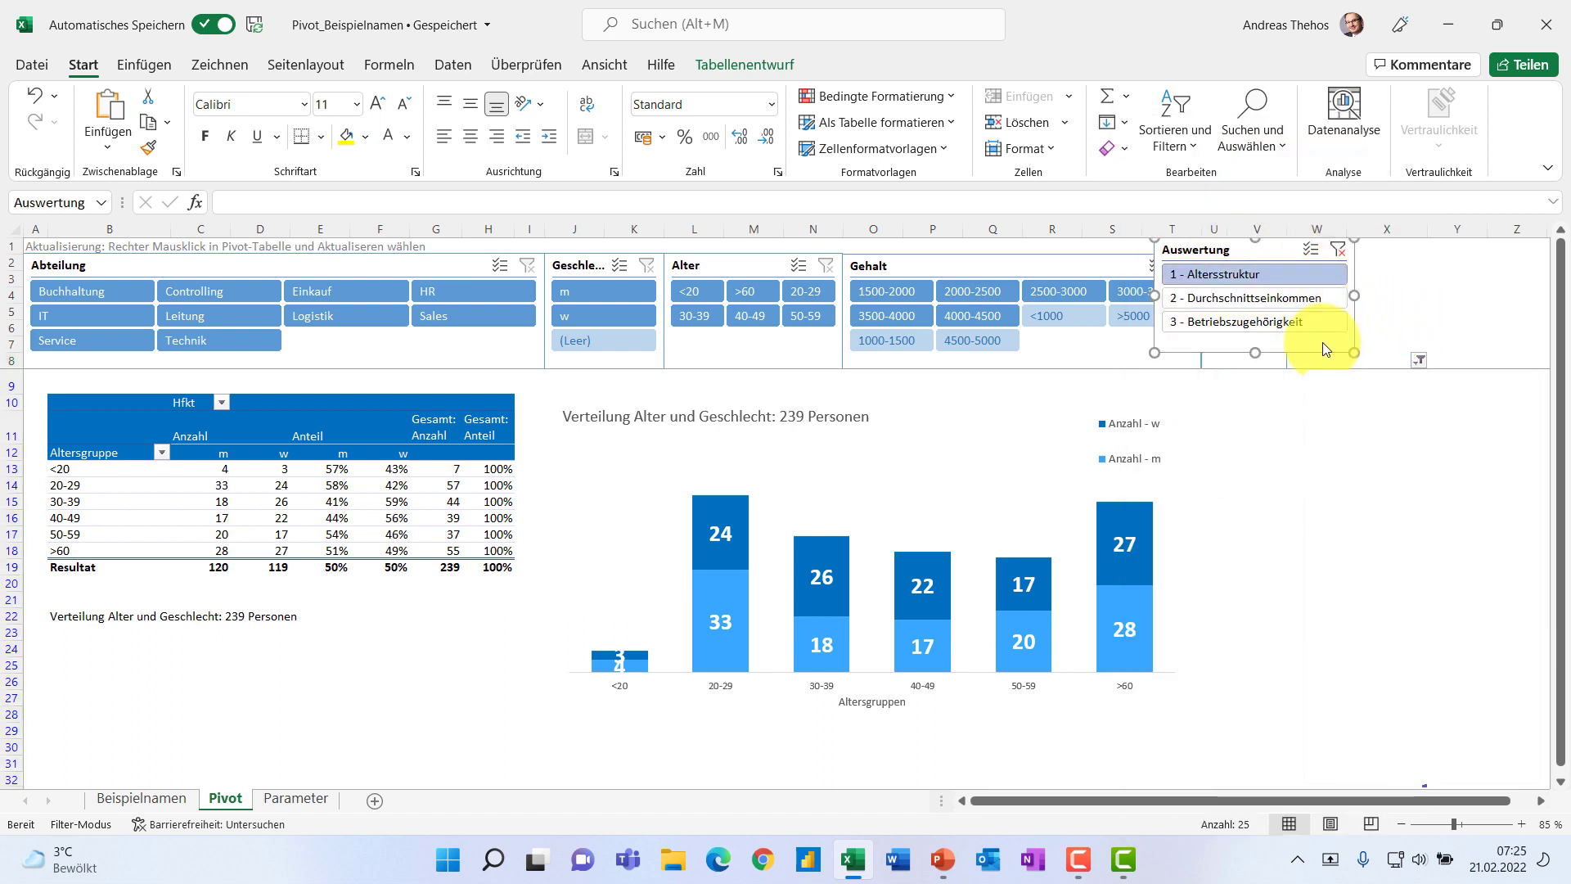
pyautogui.moveTo(1322, 348); pyautogui.dragTo(1450, 368)
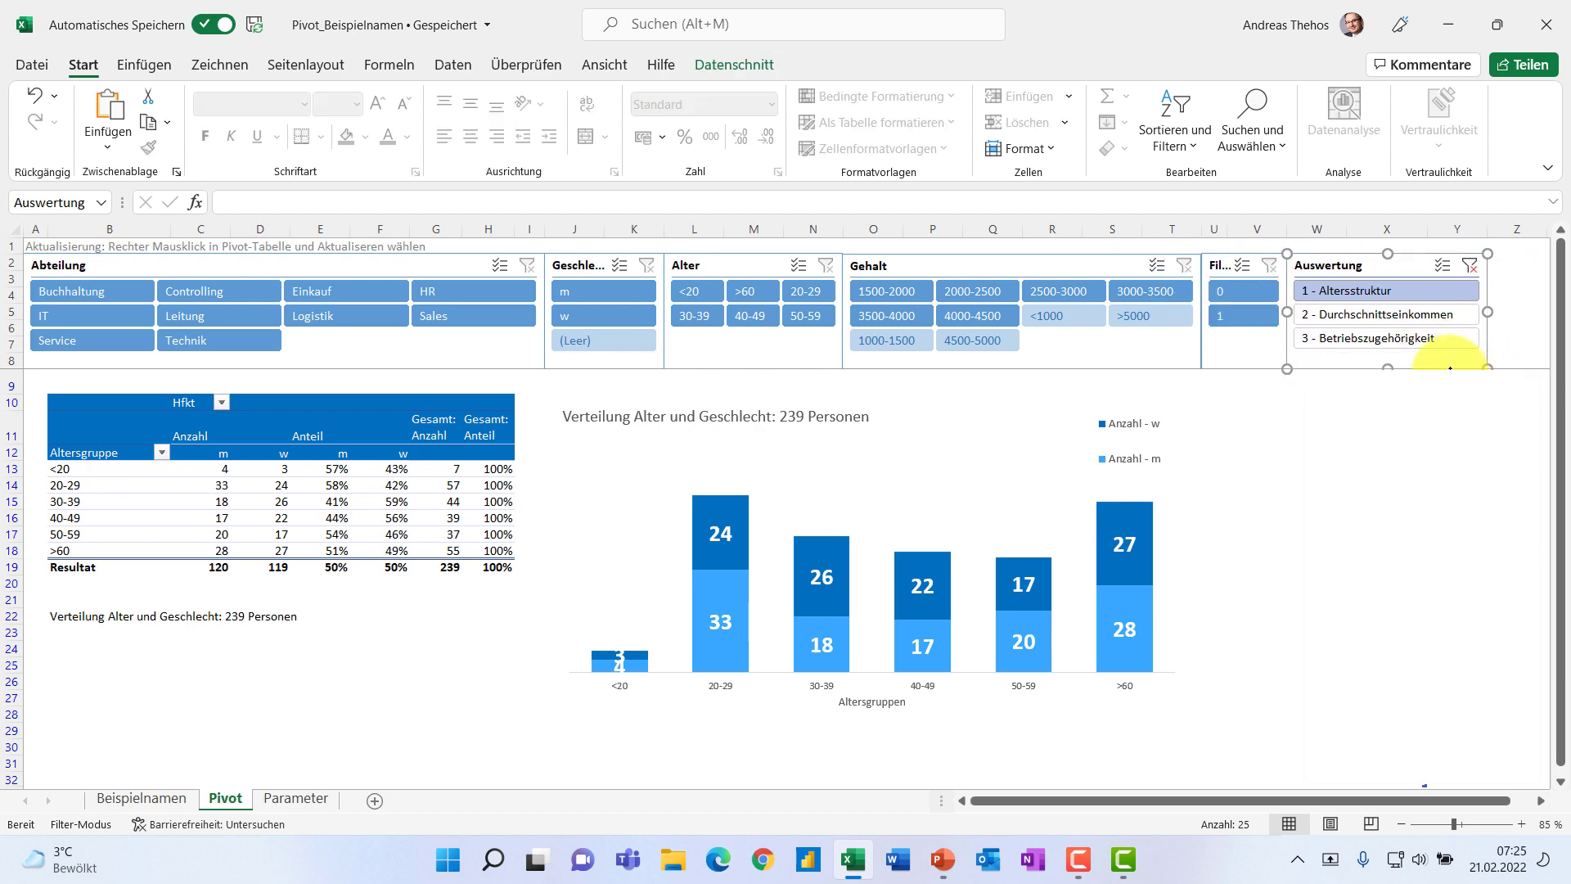
# - Check the three analyses again through the Auswertung slicer with the helper text hidden, finishing on 1 - Altersstruktur
pyautogui.click(1424, 337)
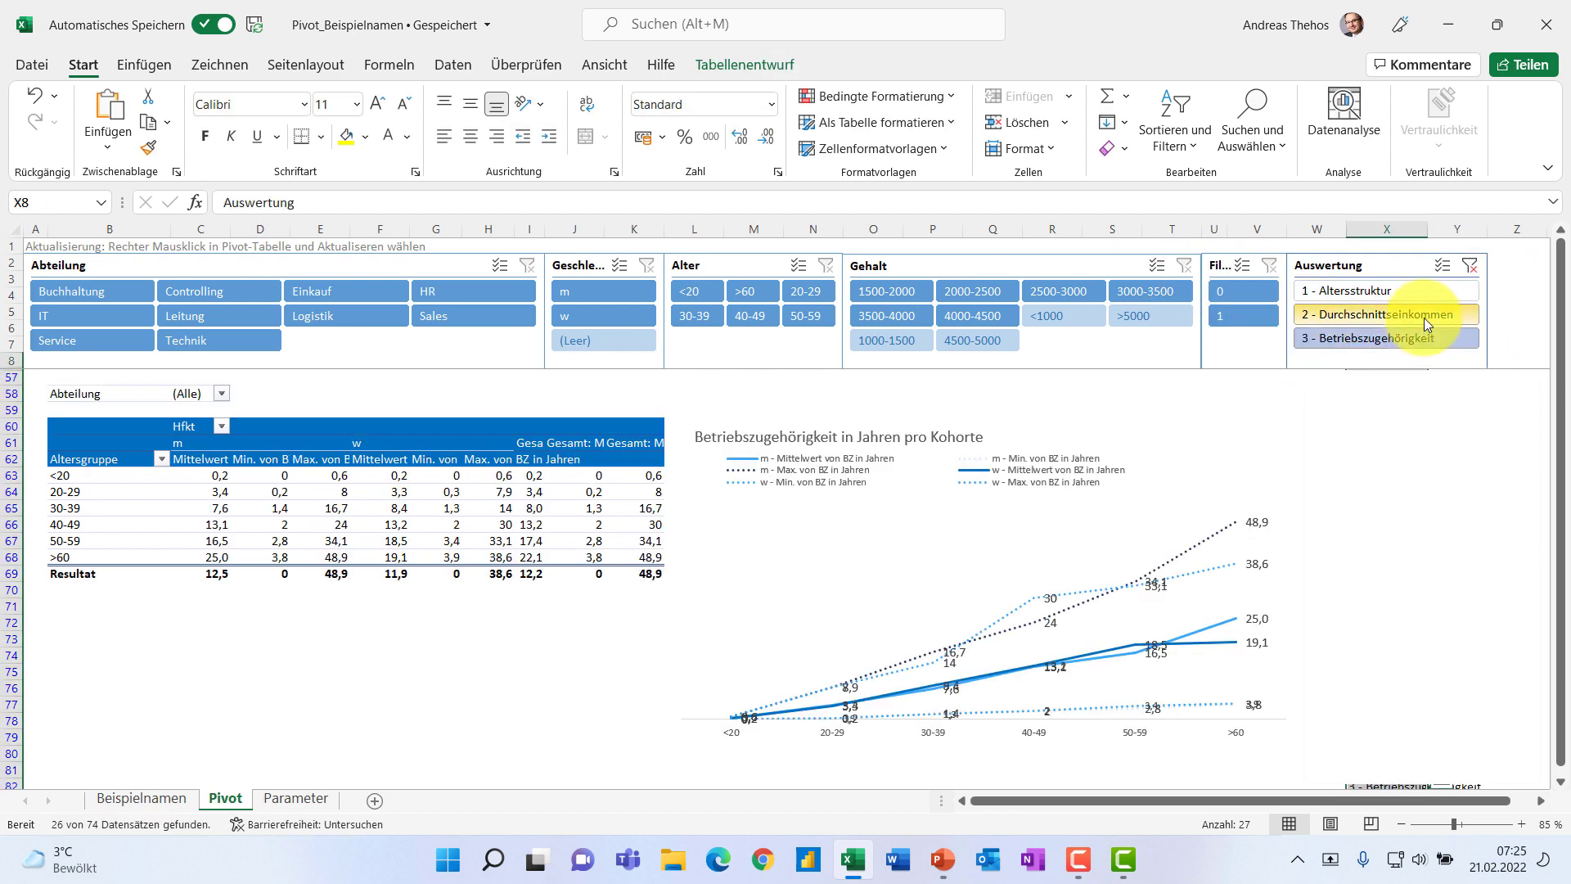
pyautogui.click(1423, 317)
pyautogui.click(1408, 286)
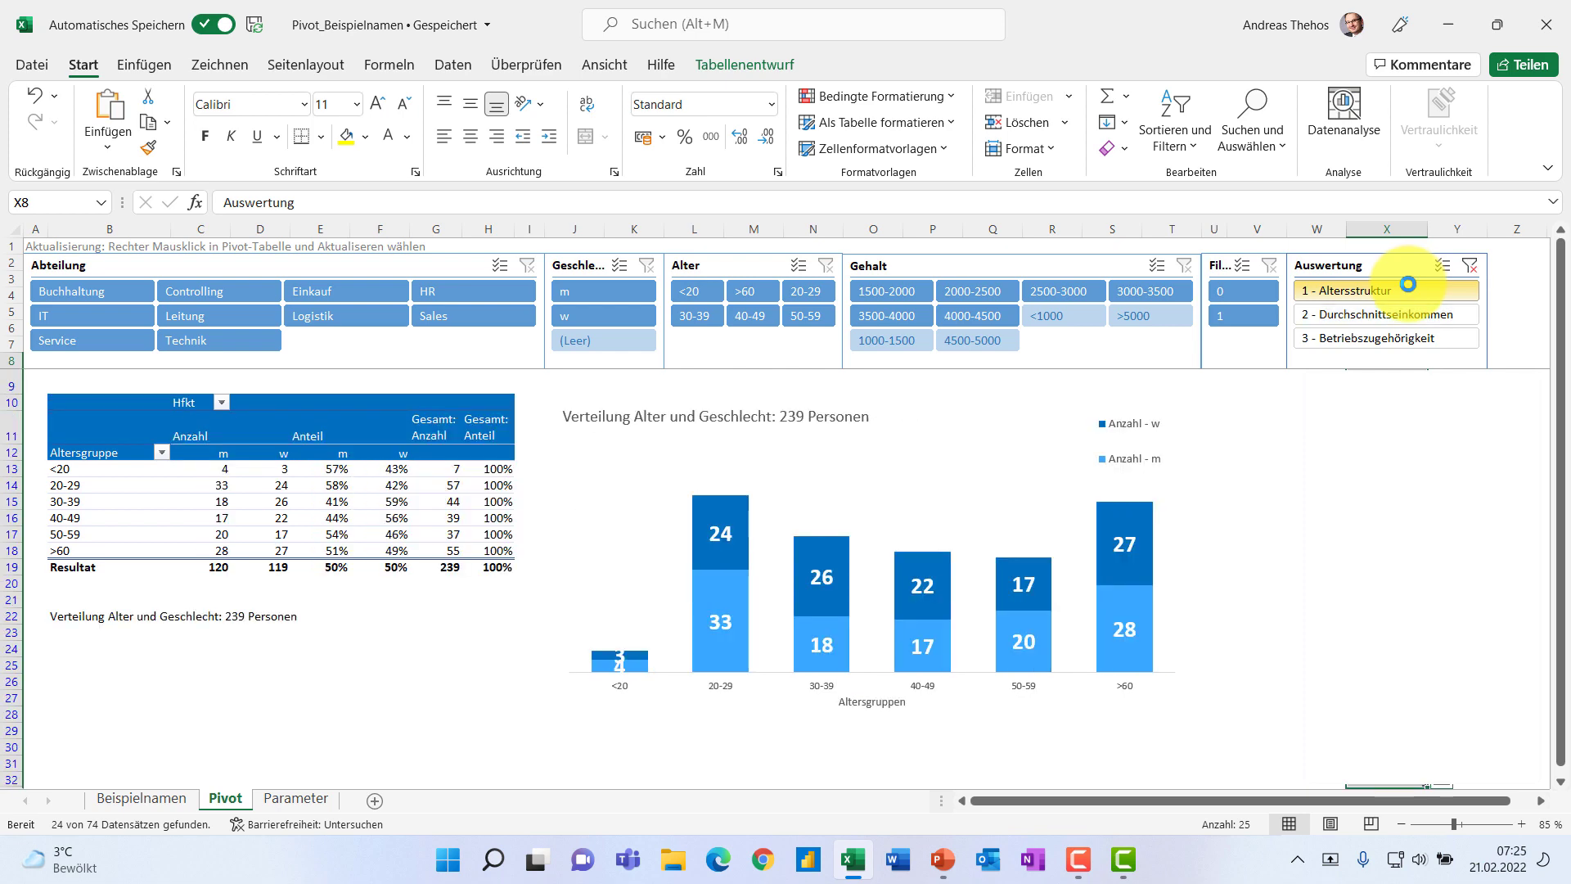
pyautogui.click(1396, 309)
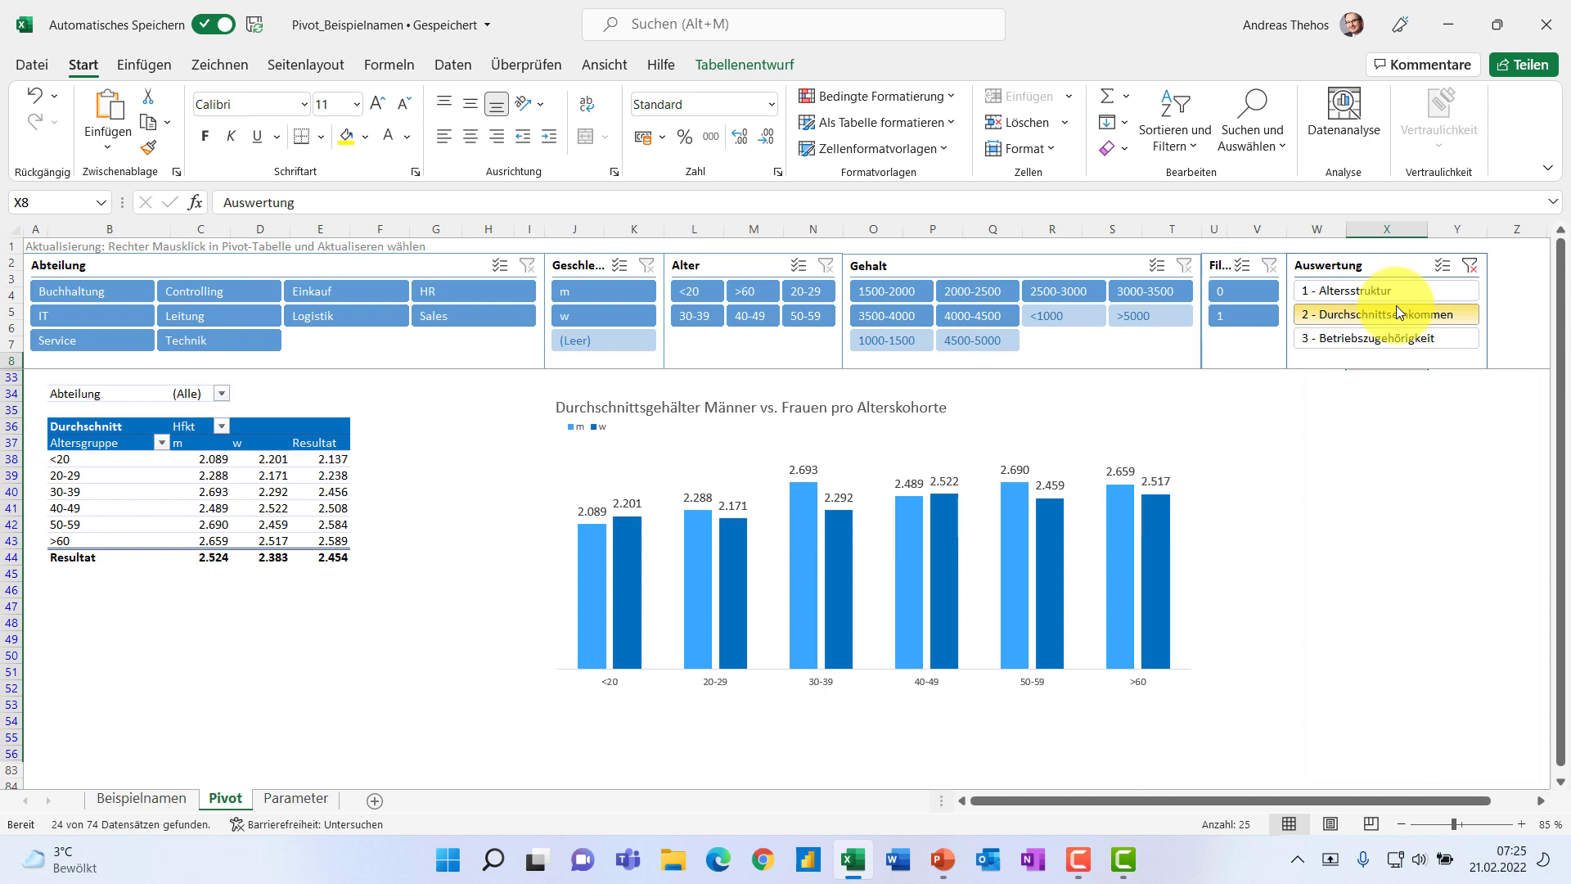
pyautogui.click(1499, 315)
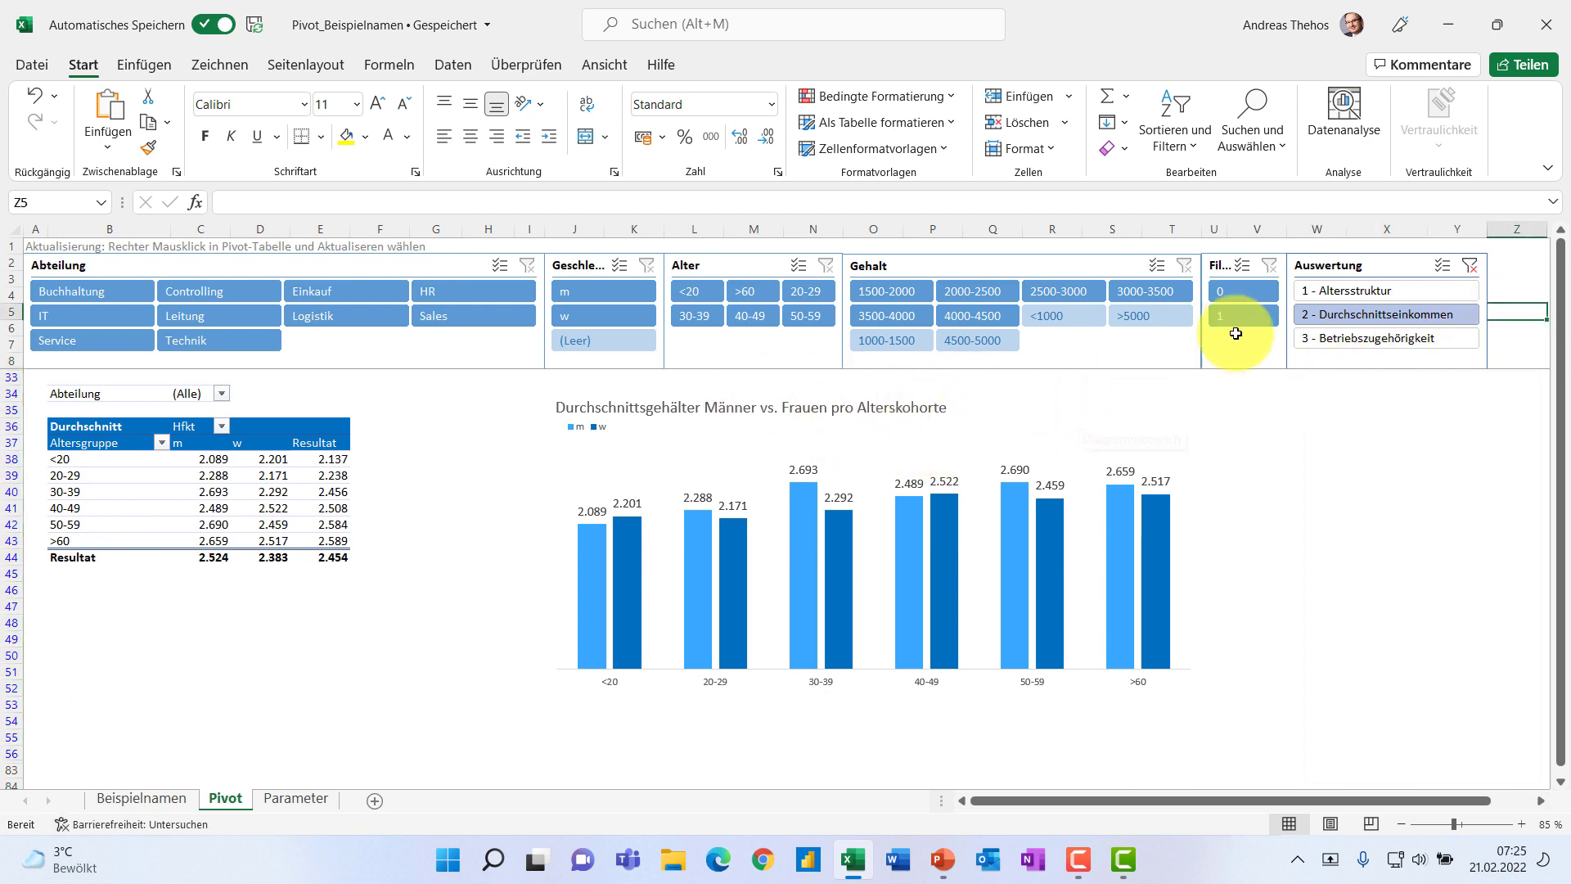
pyautogui.click(1396, 293)
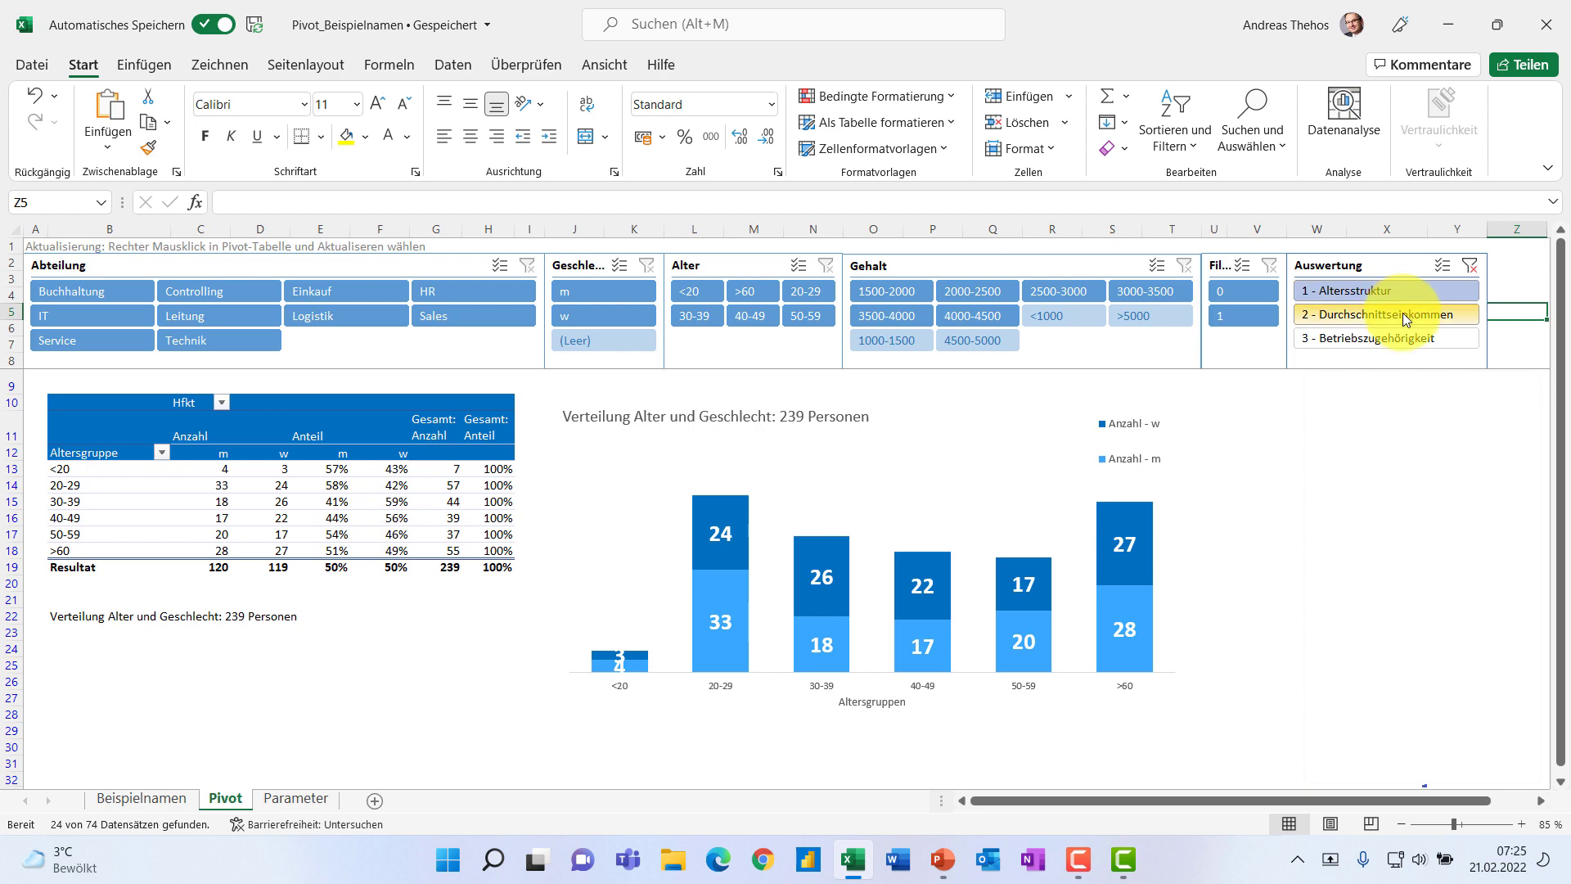
# - Add 3 - Betriebszugehörigkeit to the Altersstruktur selection in the Auswertung slicer and view both analyses on the sheet
pyautogui.keyDown('ctrl'); pyautogui.click(1423, 336); pyautogui.keyUp('ctrl')
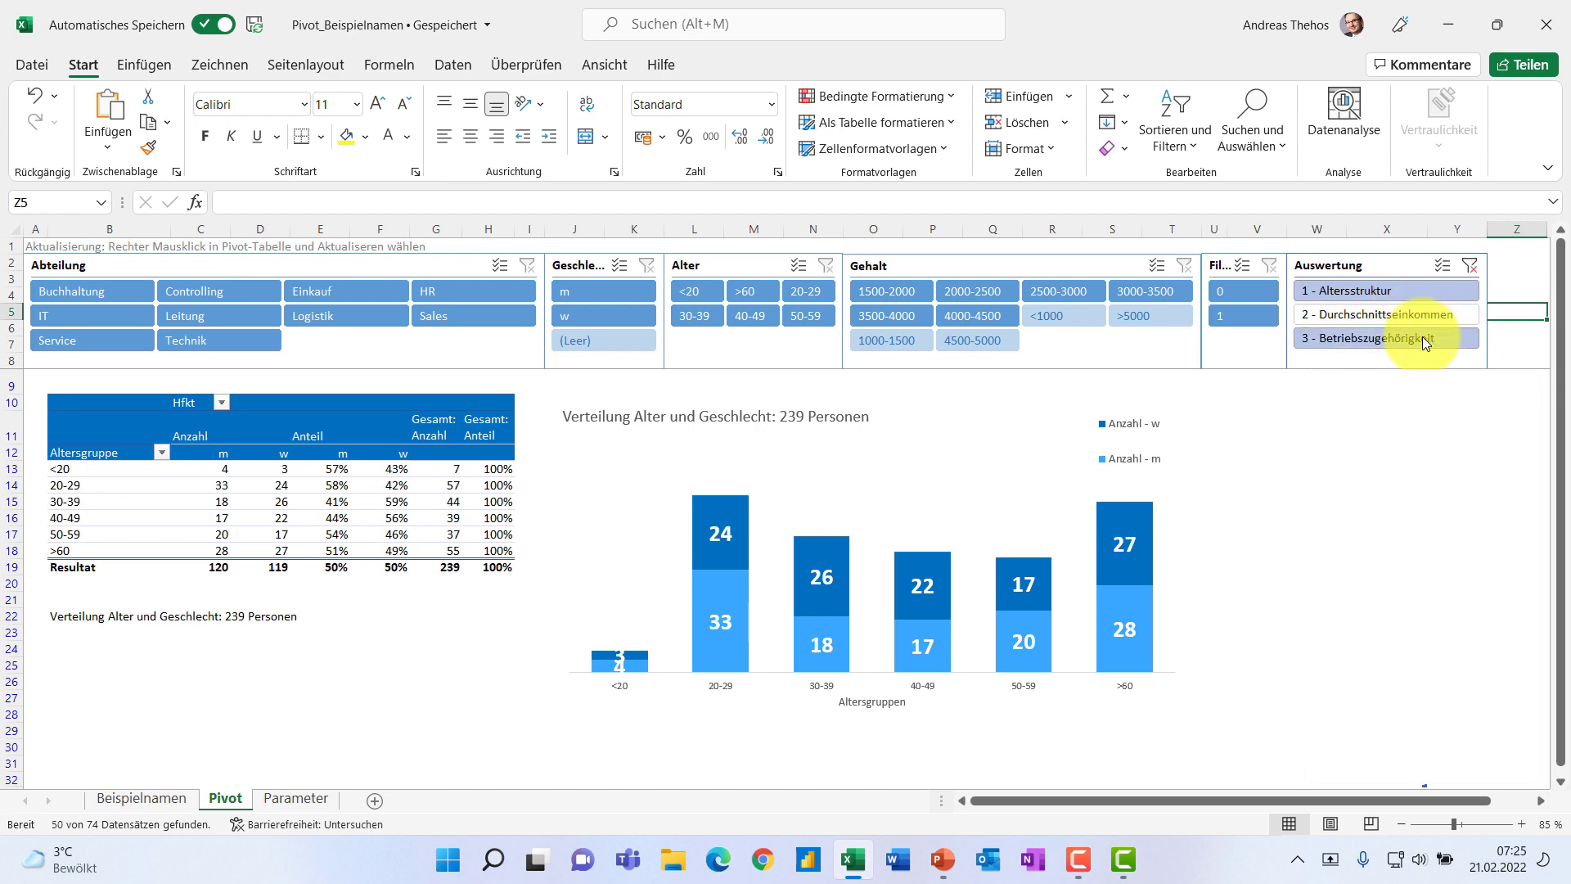
pyautogui.scroll(-4, 1220, 526)
pyautogui.scroll(4, 1223, 528)
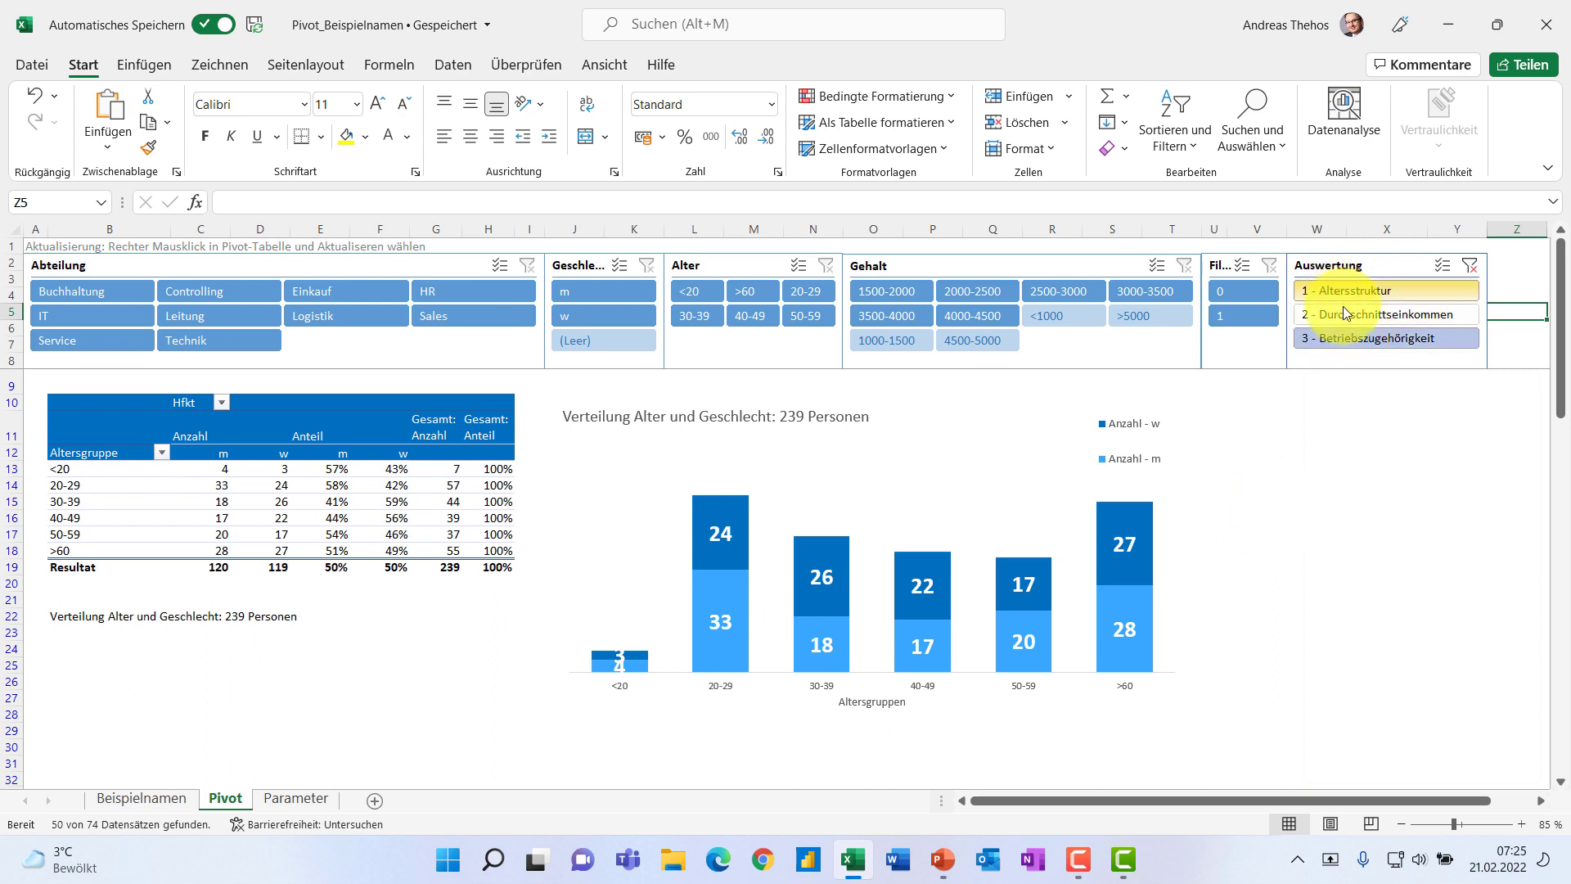
# - Try the multi-select mode of the Auswertung slicer, removing 3 - Betriebszugehörigkeit from the selection
pyautogui.click(1440, 264)
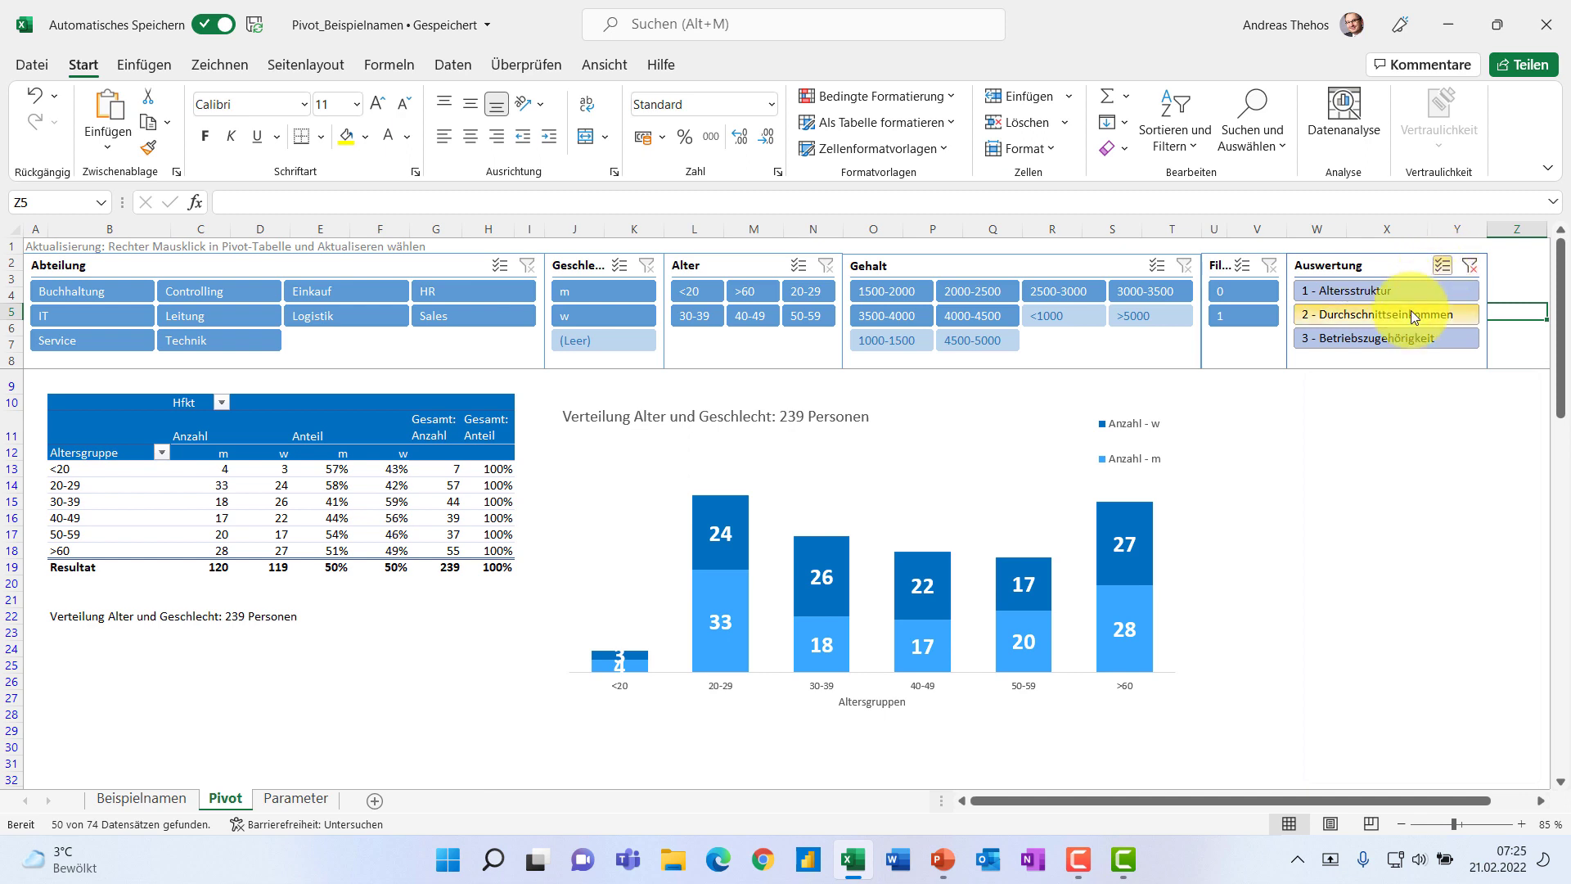
pyautogui.click(1392, 336)
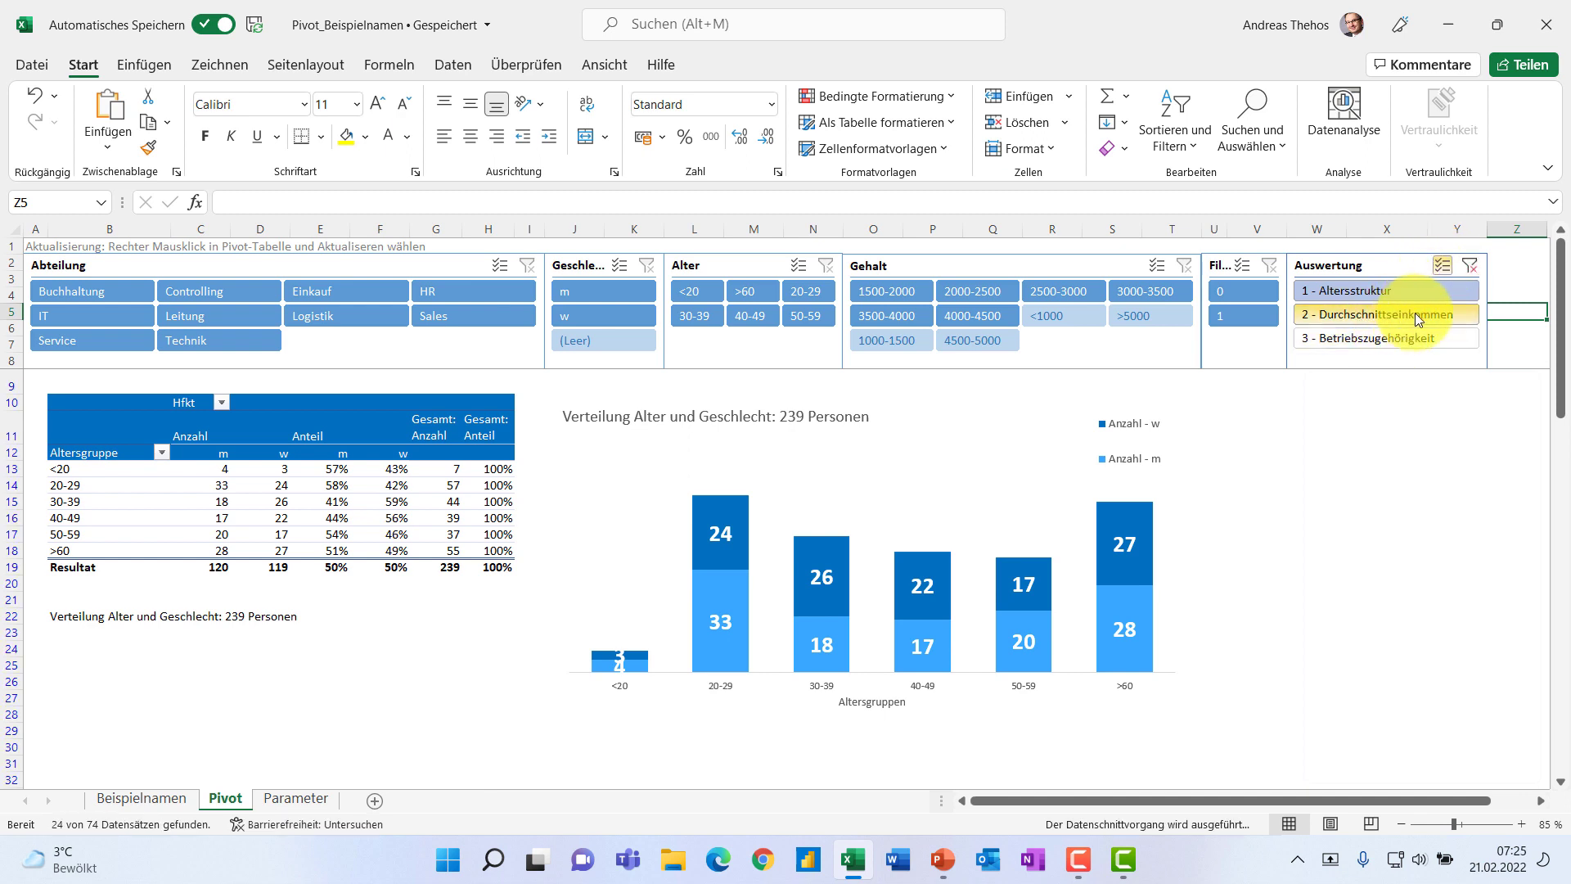
pyautogui.click(1416, 313)
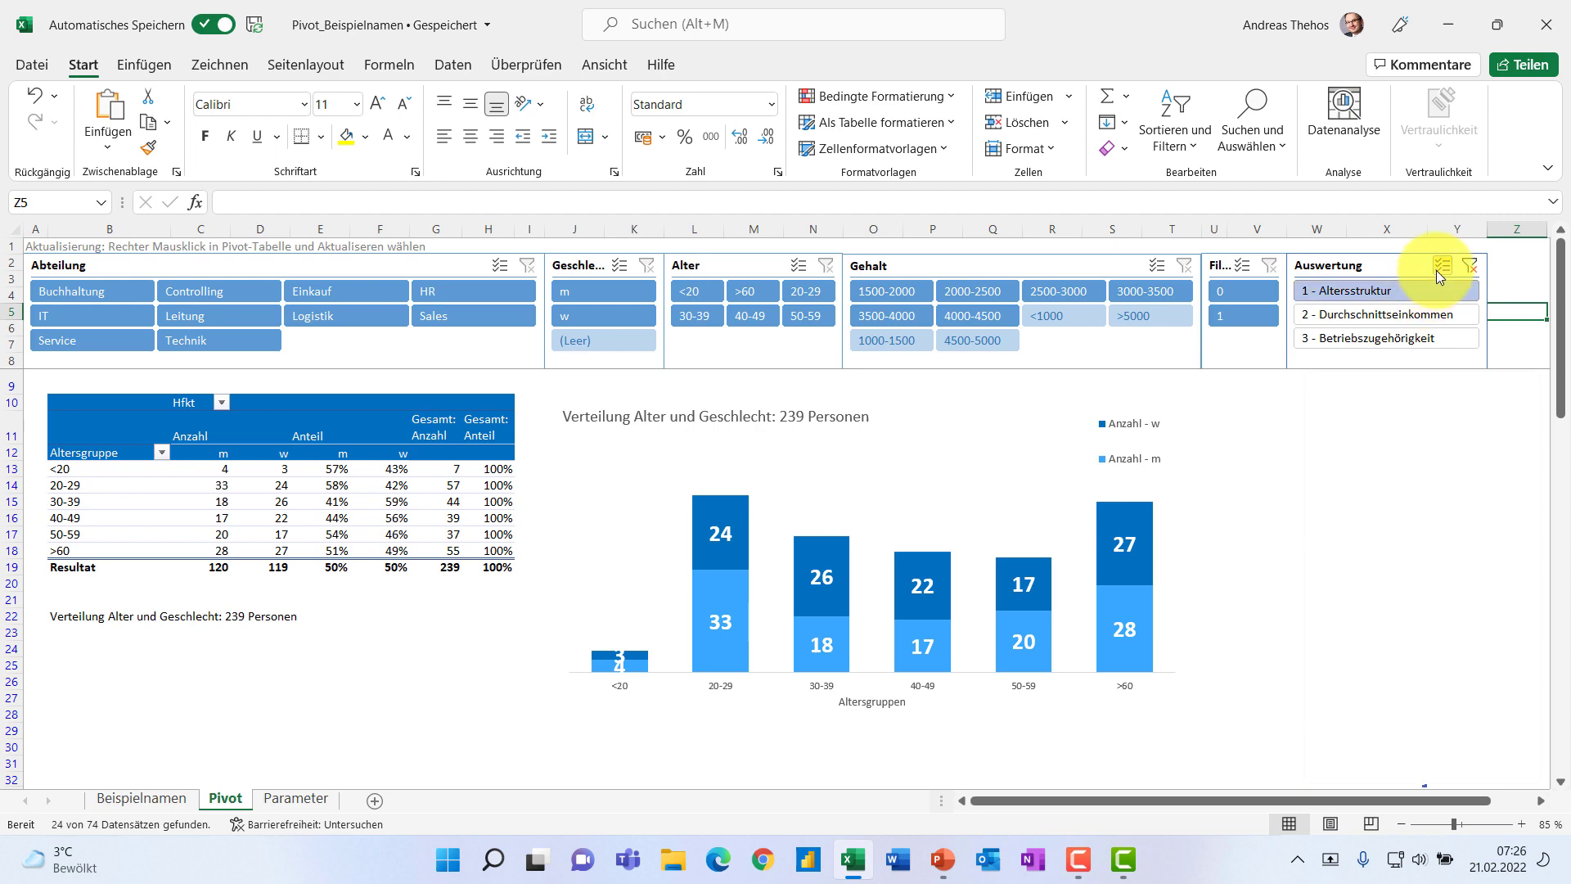
# - Clear the Auswertung slicer's filter, switch to 2 - Durchschnittseinkommen and return to 1 - Altersstruktur alone
pyautogui.click(1468, 267)
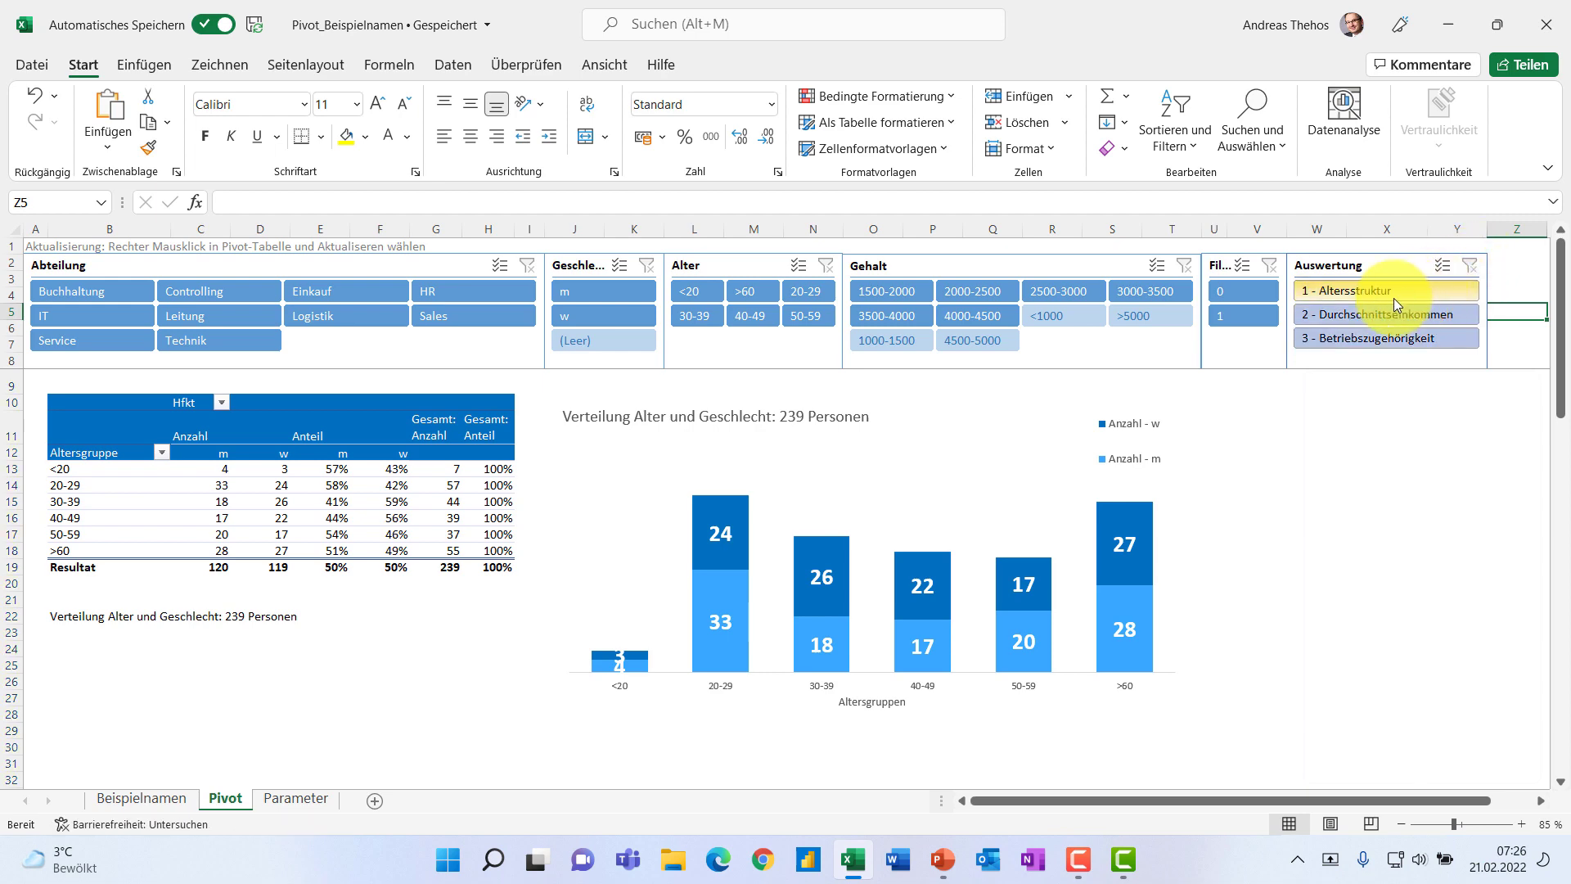
pyautogui.click(1362, 311)
pyautogui.click(1371, 290)
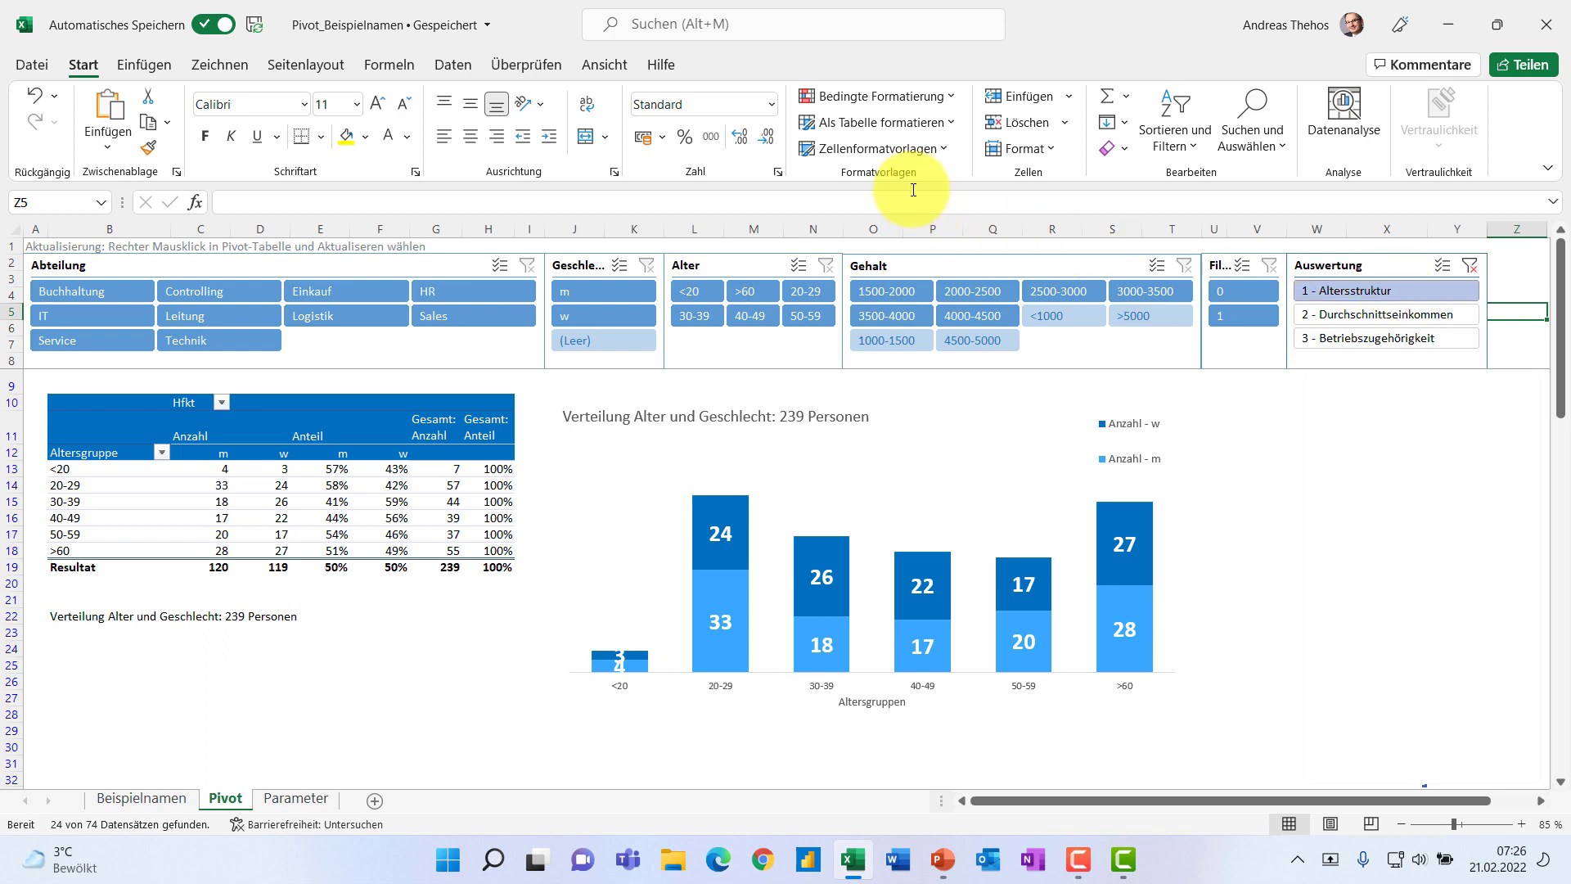
# - Apply the light blue slicer style from the Dunkel group to the Auswertung slicer
pyautogui.click(1393, 267)
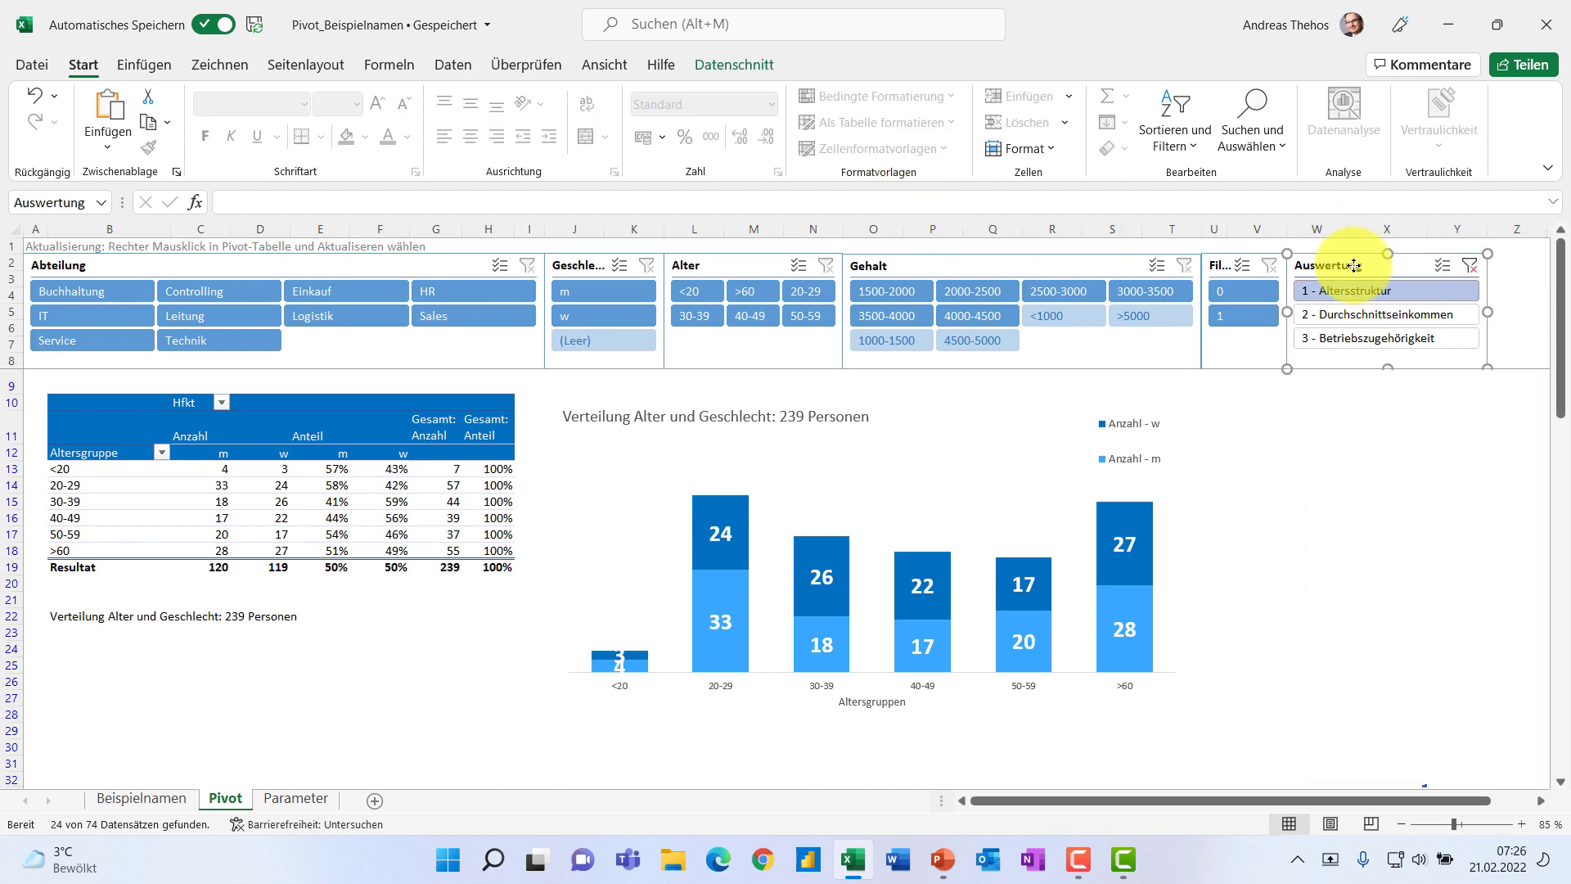
pyautogui.click(752, 63)
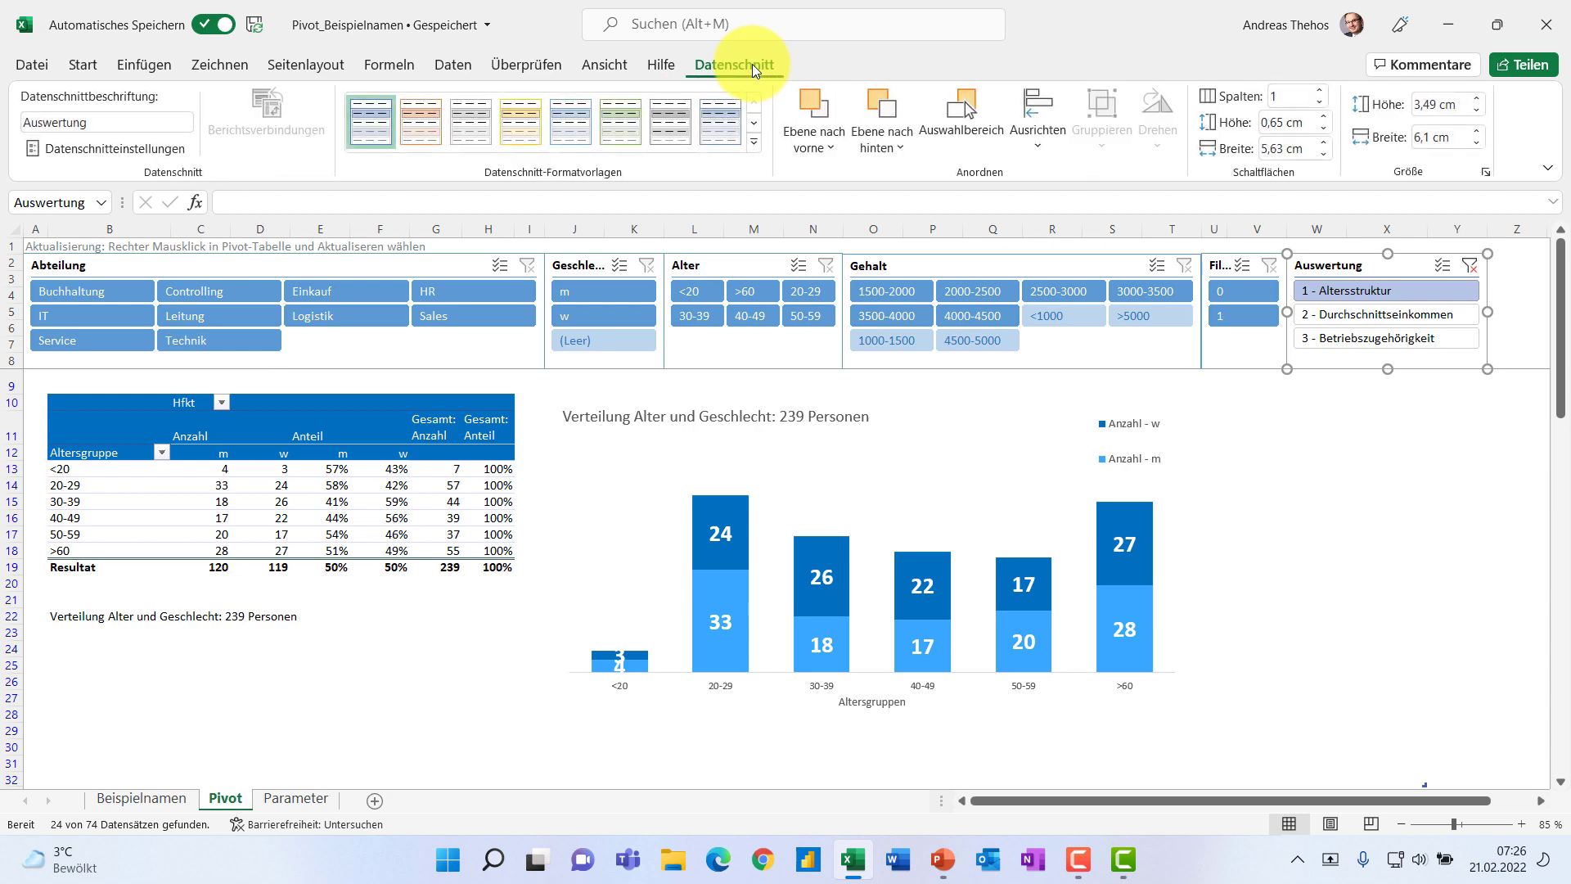
pyautogui.click(753, 141)
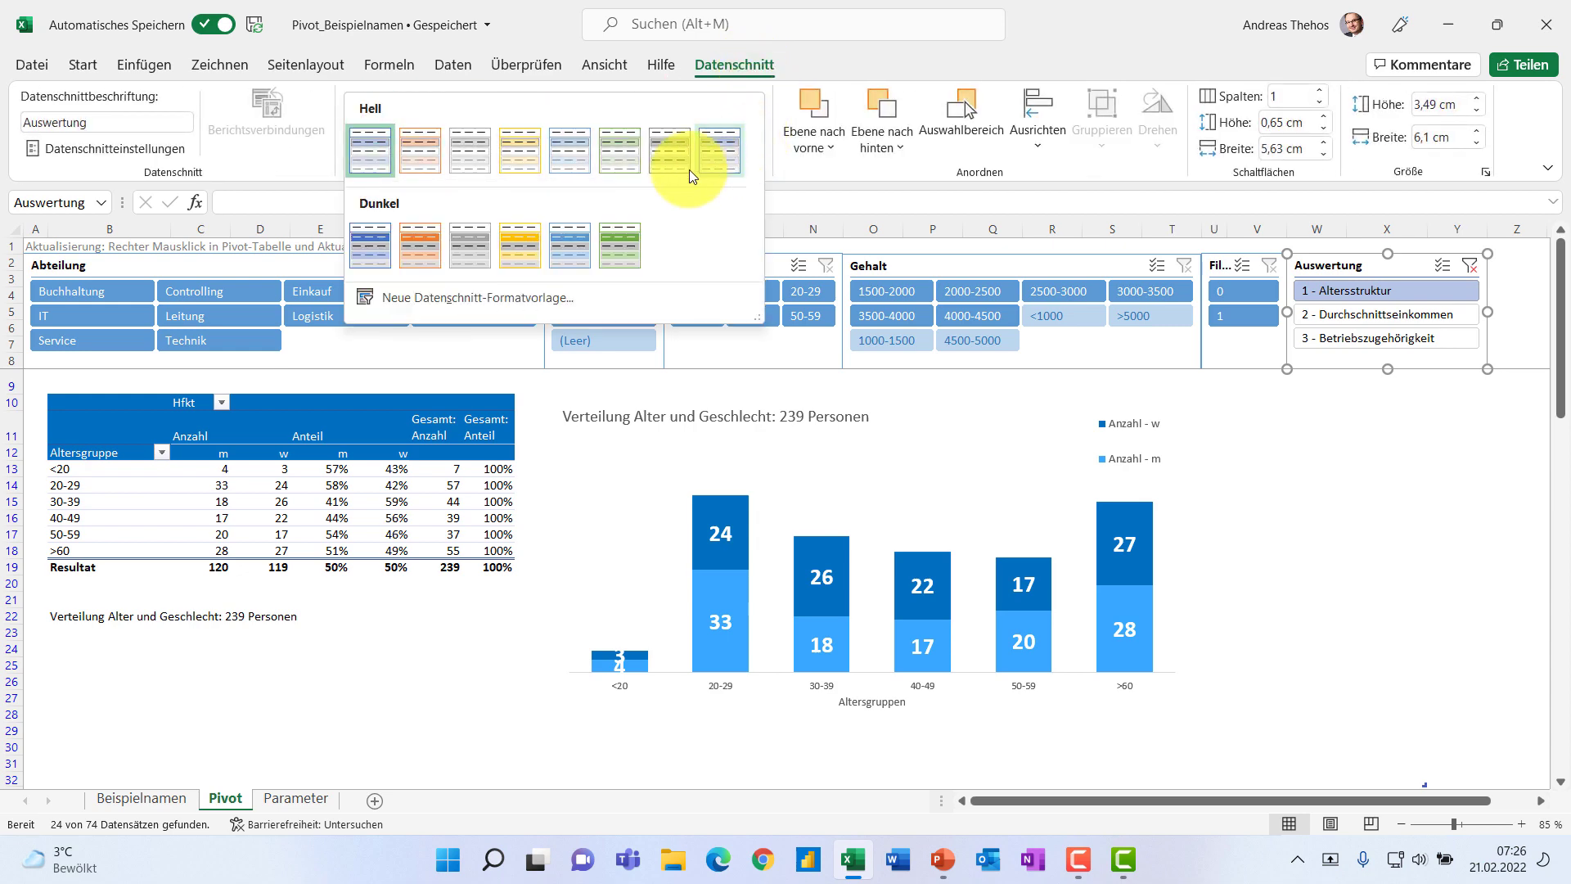
pyautogui.click(566, 247)
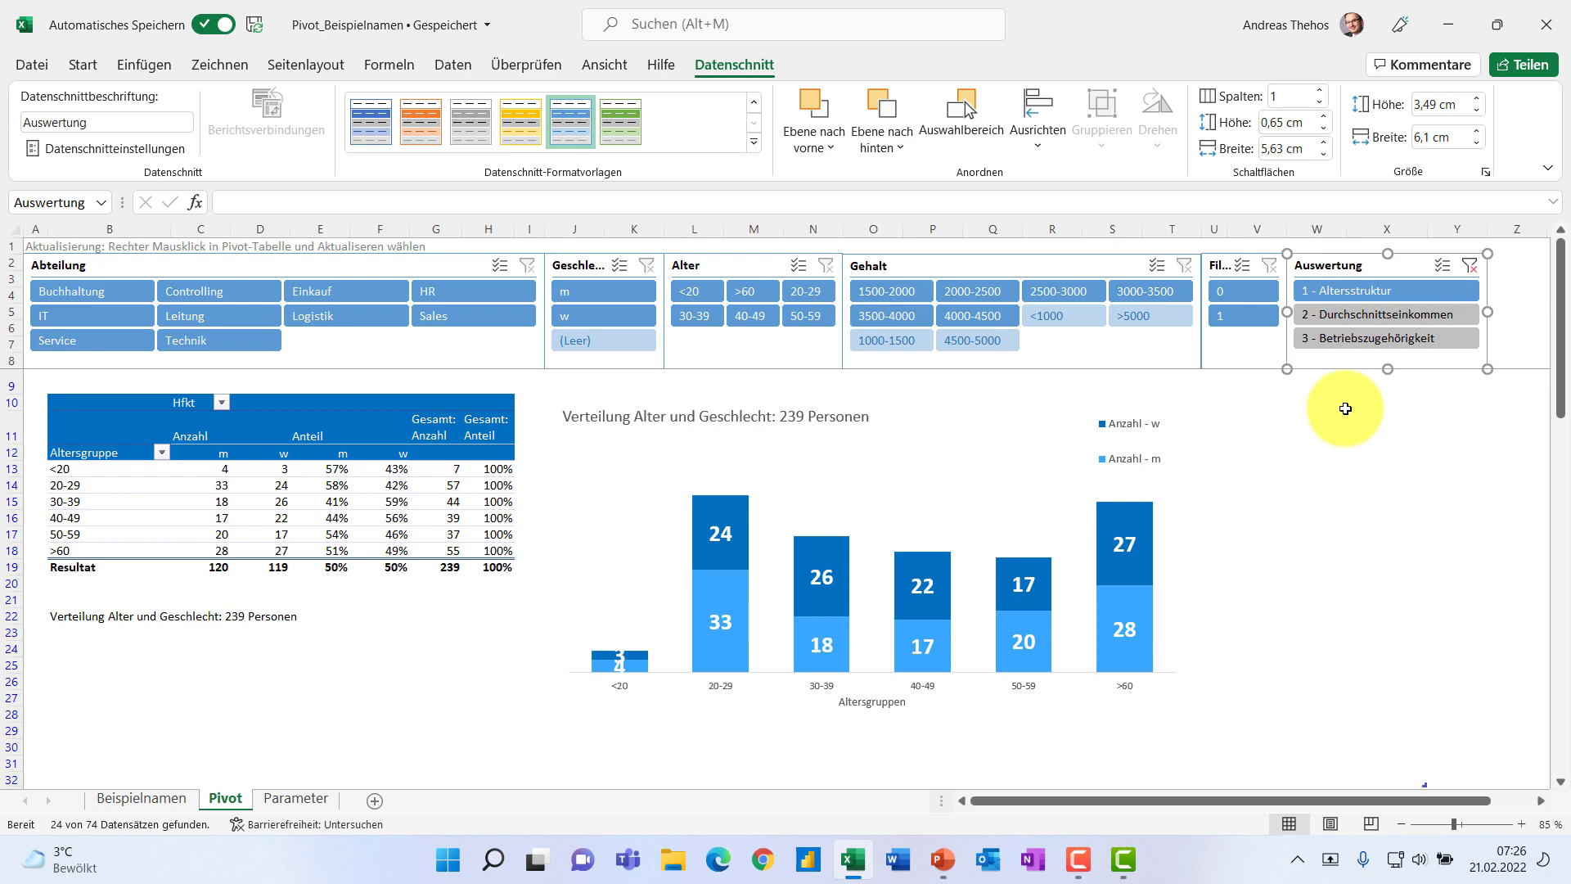
# - Look over the employee source data from Gebdatum to the hiring date on the Beispielnamen sheet and return to the Pivot sheet
pyautogui.click(133, 799)
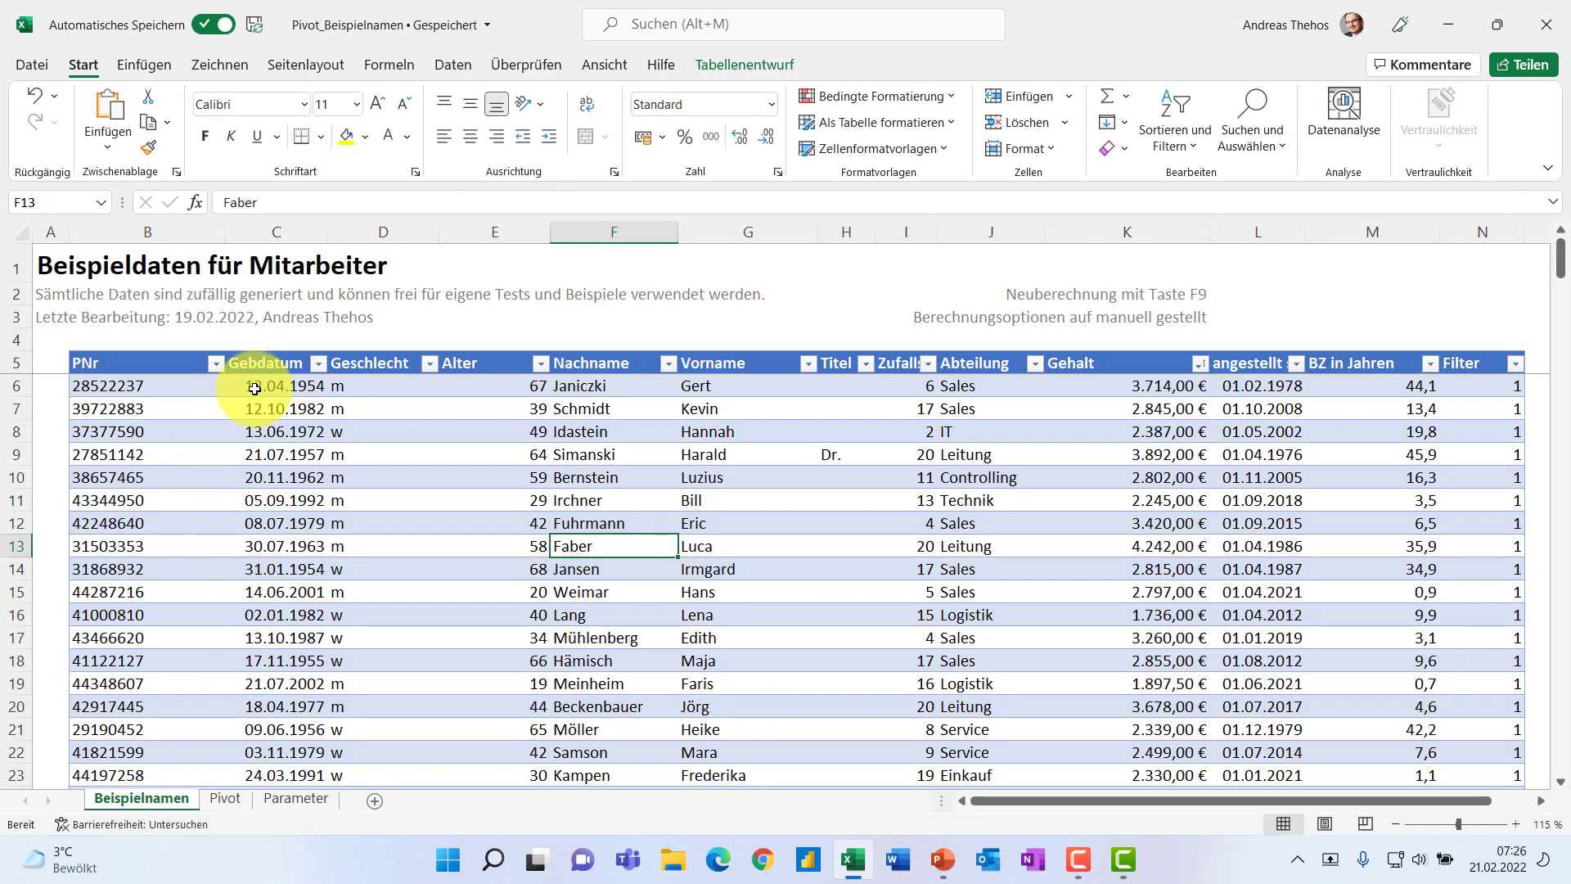
pyautogui.moveTo(253, 389); pyautogui.dragTo(523, 477)
pyautogui.moveTo(885, 564); pyautogui.dragTo(1268, 672)
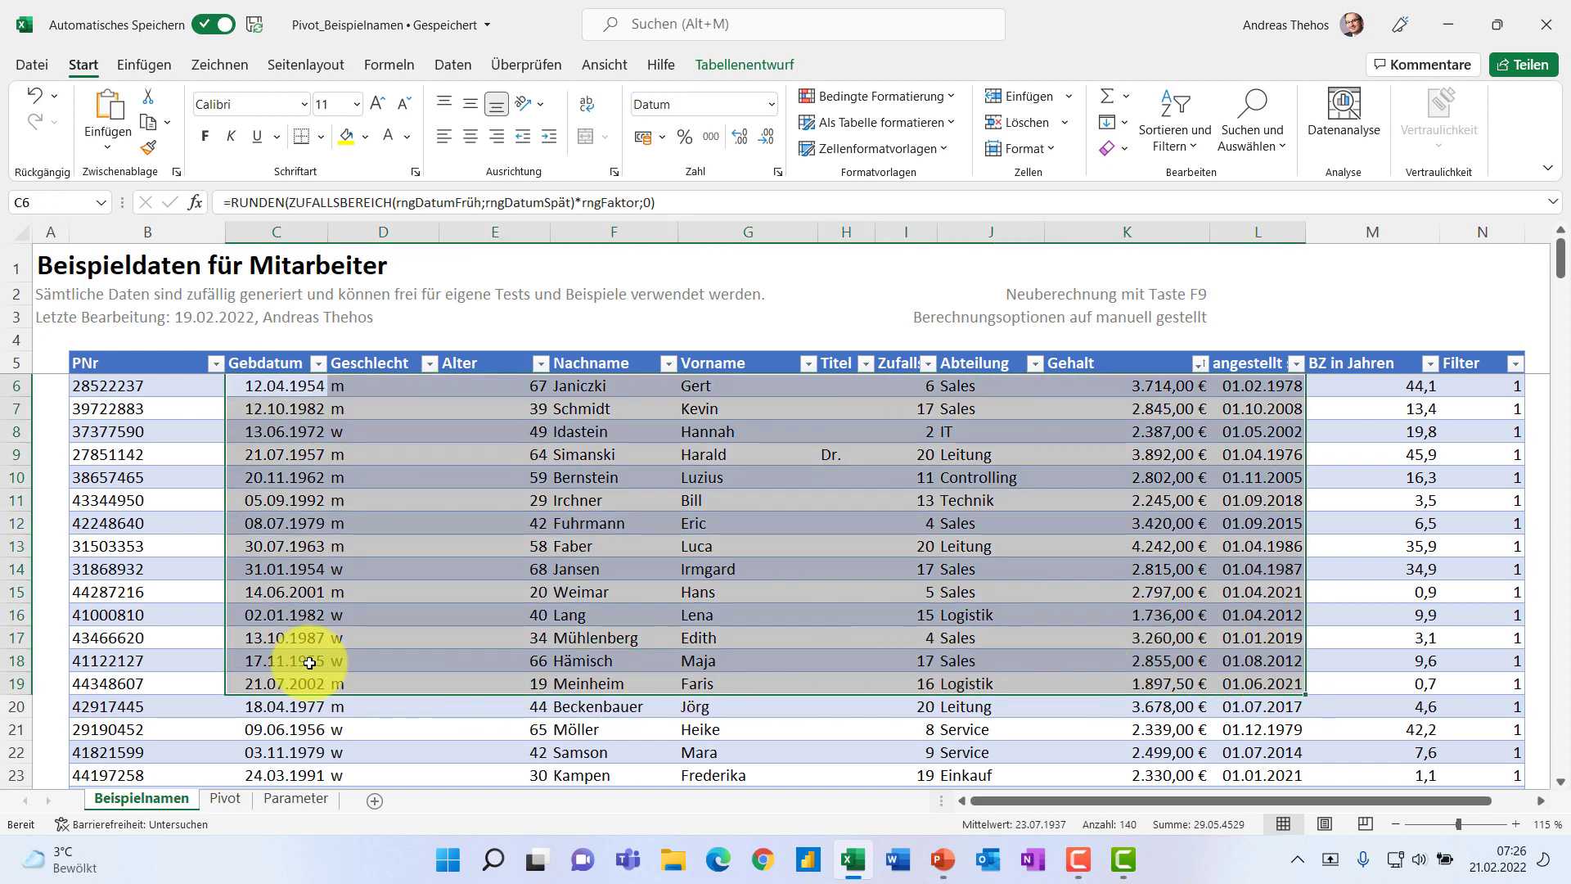
pyautogui.click(224, 800)
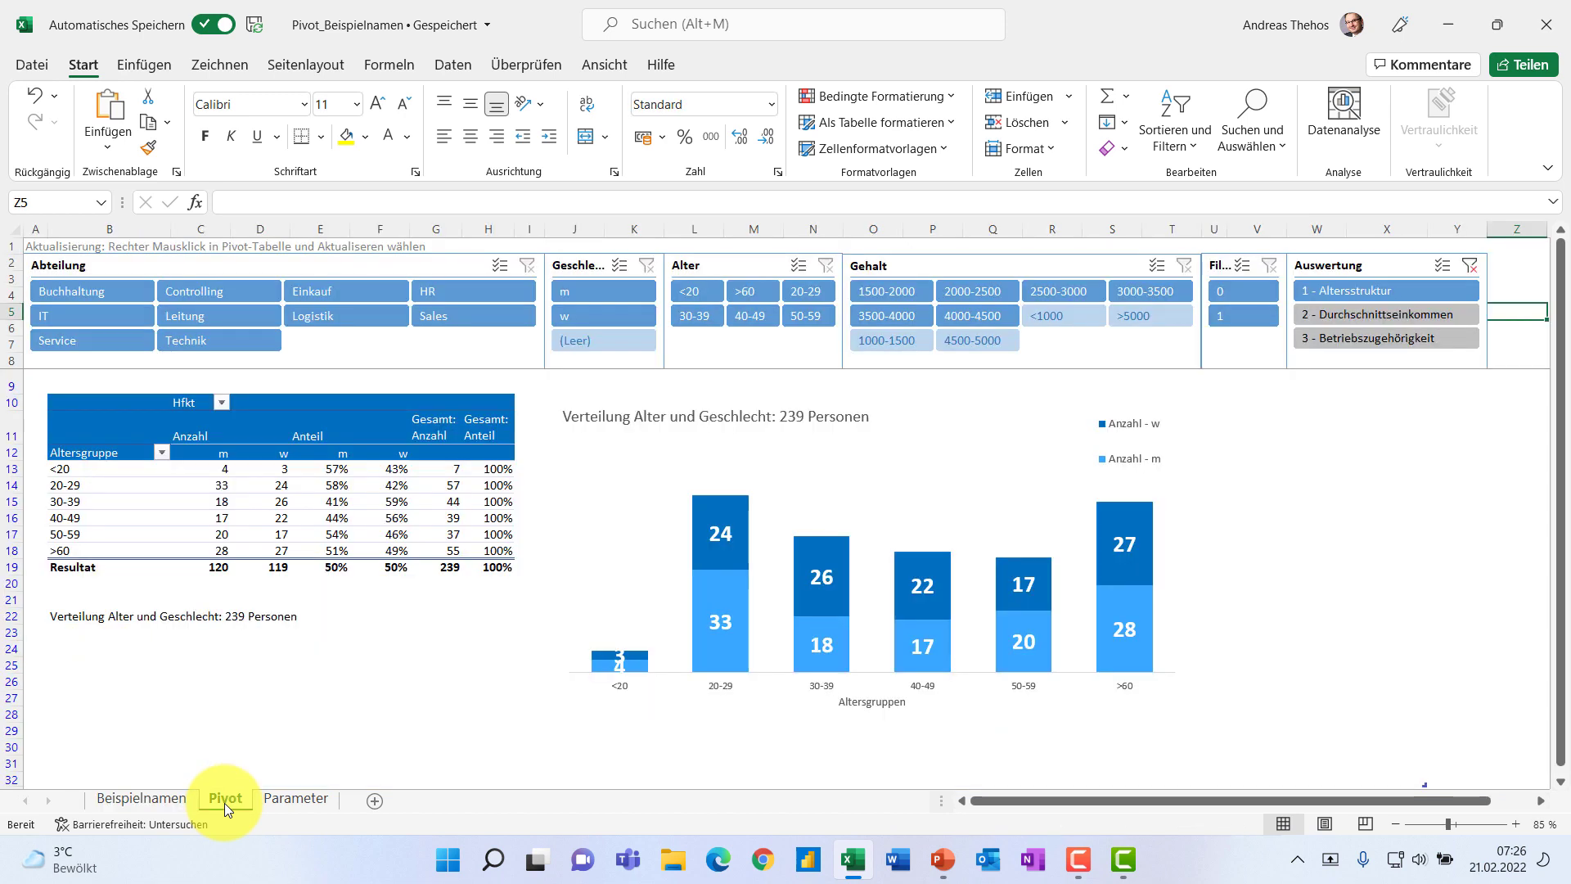